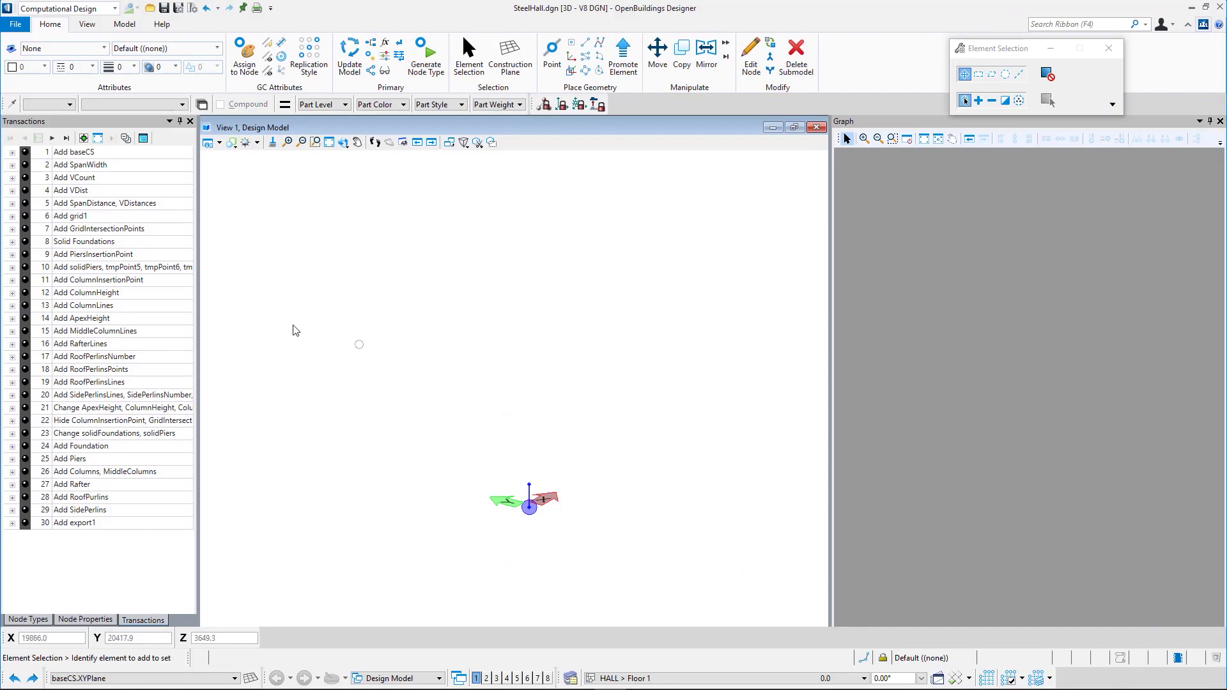
Play the first six transactions in order, from Add baseCS through Add grid1, to build the parametric orthogonal grid.
{"action": "left_click", "coordinate": [25, 153]}
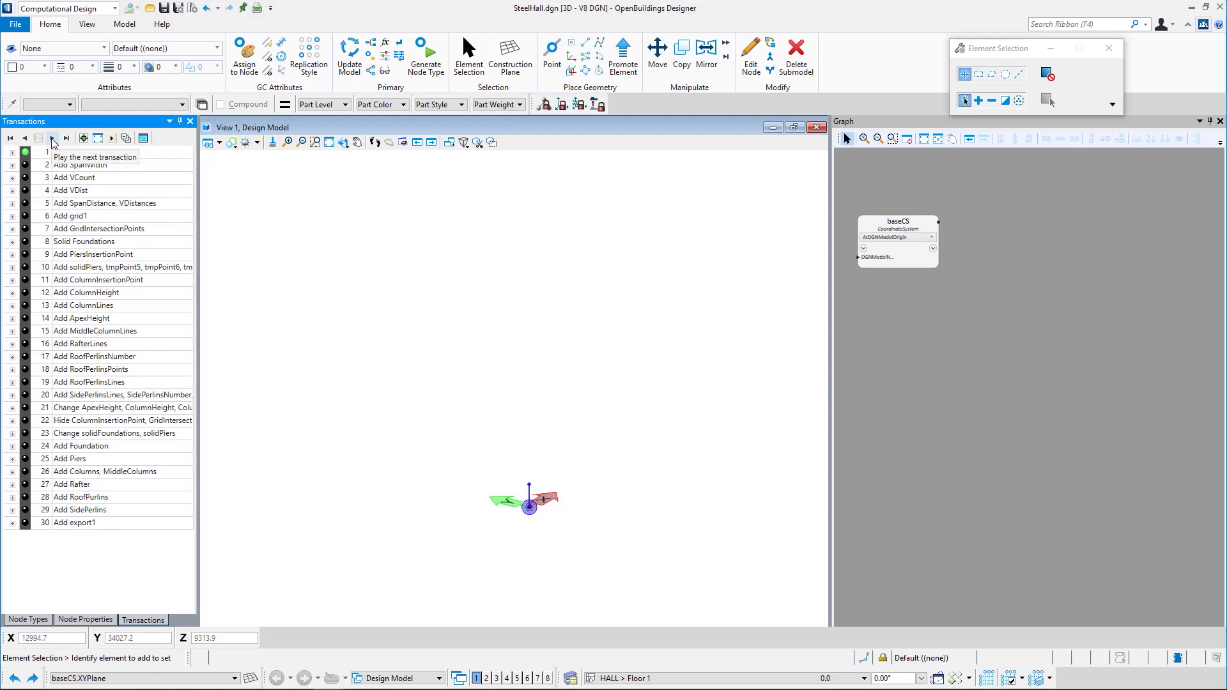
{"action": "left_click", "coordinate": [53, 139]}
{"action": "left_click", "coordinate": [53, 139]}
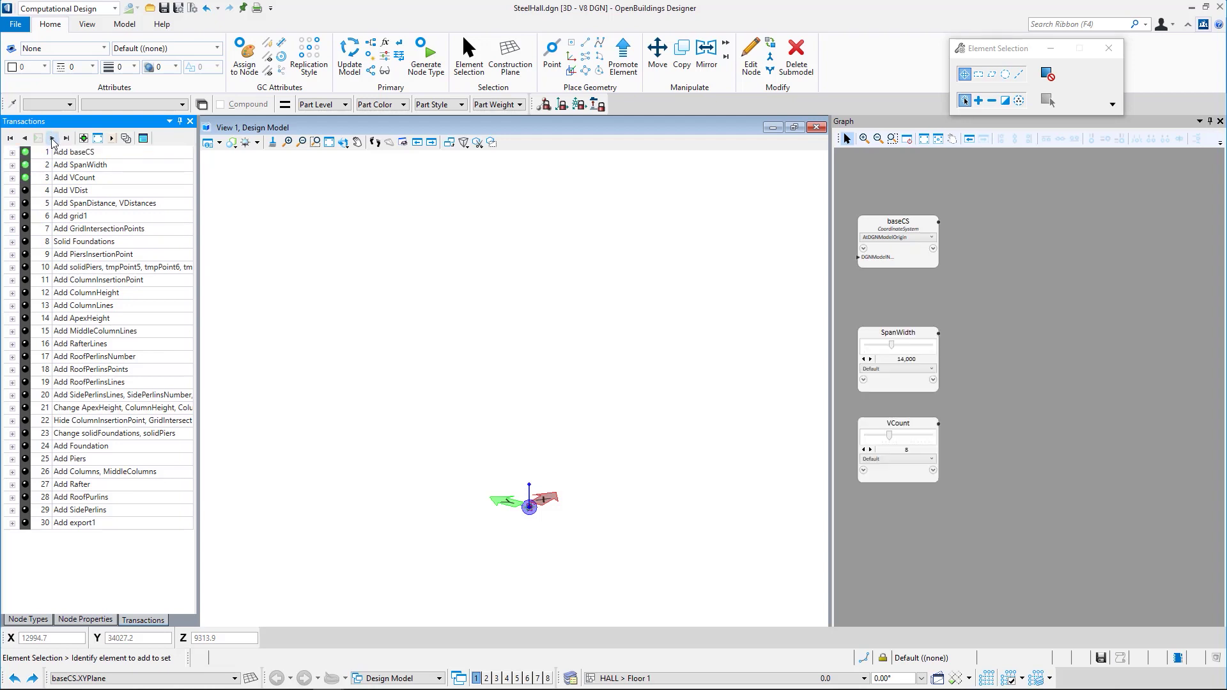
{"action": "left_click", "coordinate": [53, 139]}
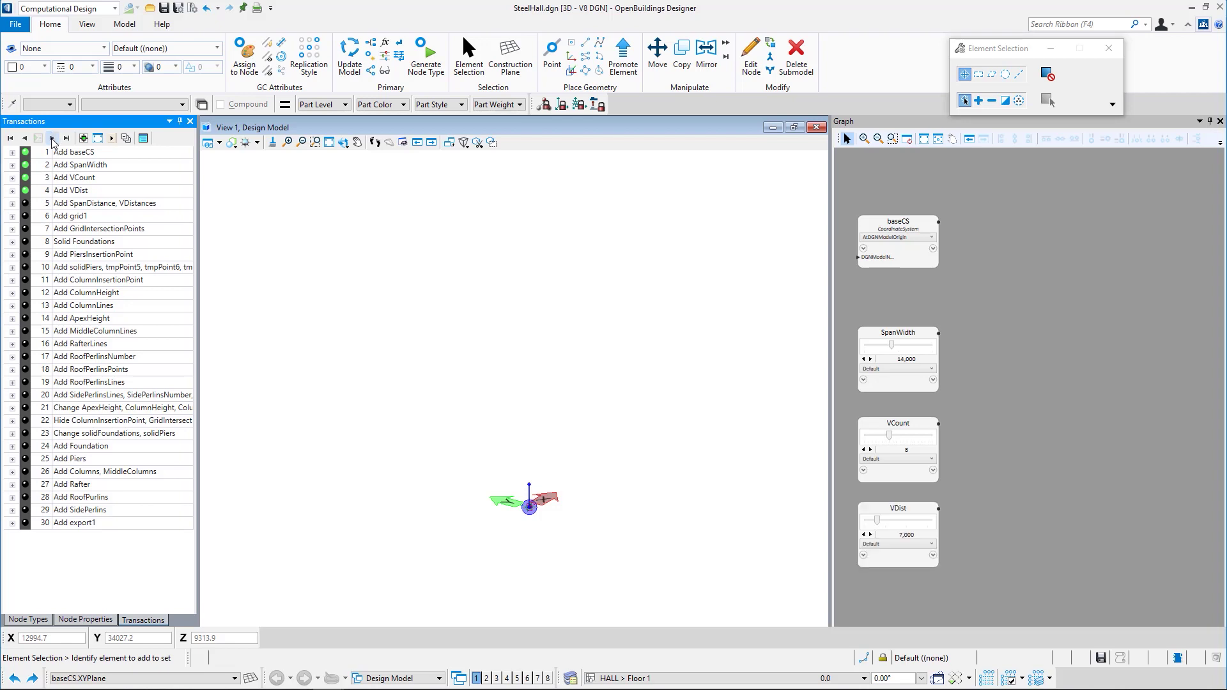
{"action": "left_click", "coordinate": [53, 139]}
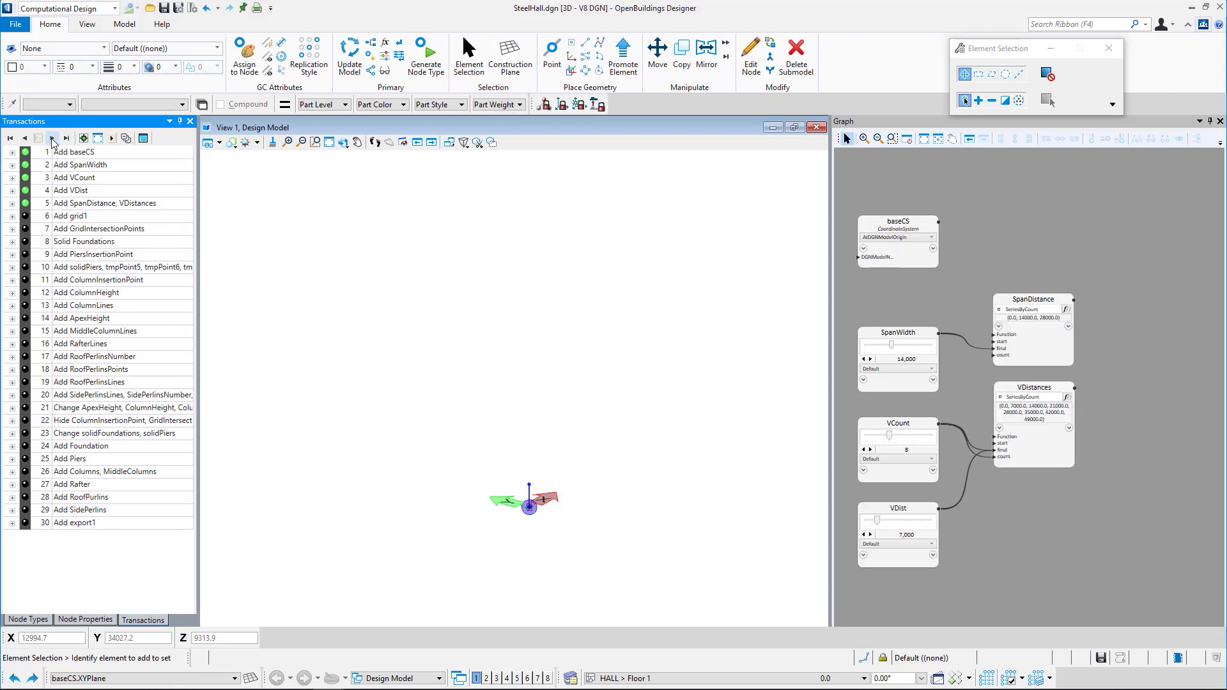
{"action": "left_click", "coordinate": [53, 139]}
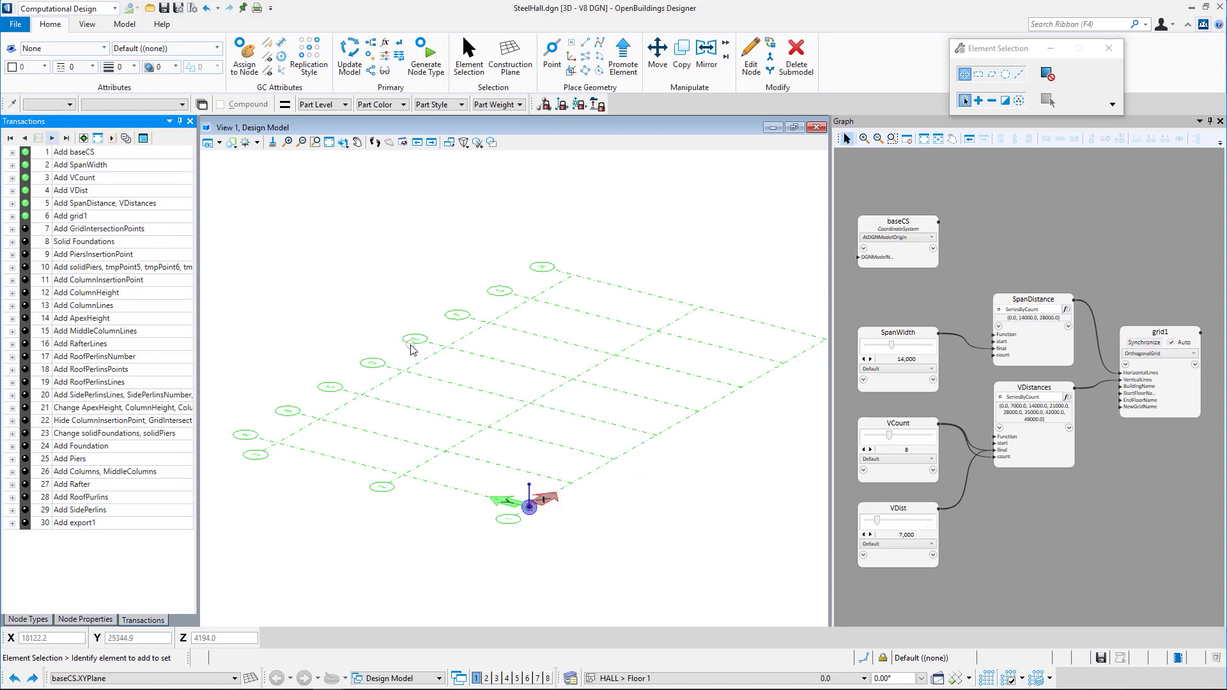
Change the grid parameters to a SpanWidth of 16,000, a VCount of 12 and a VDist of 10,000.
{"action": "middle_click_drag", "start_coordinate": [416, 337], "coordinate": [397, 411], "text": "shift"}
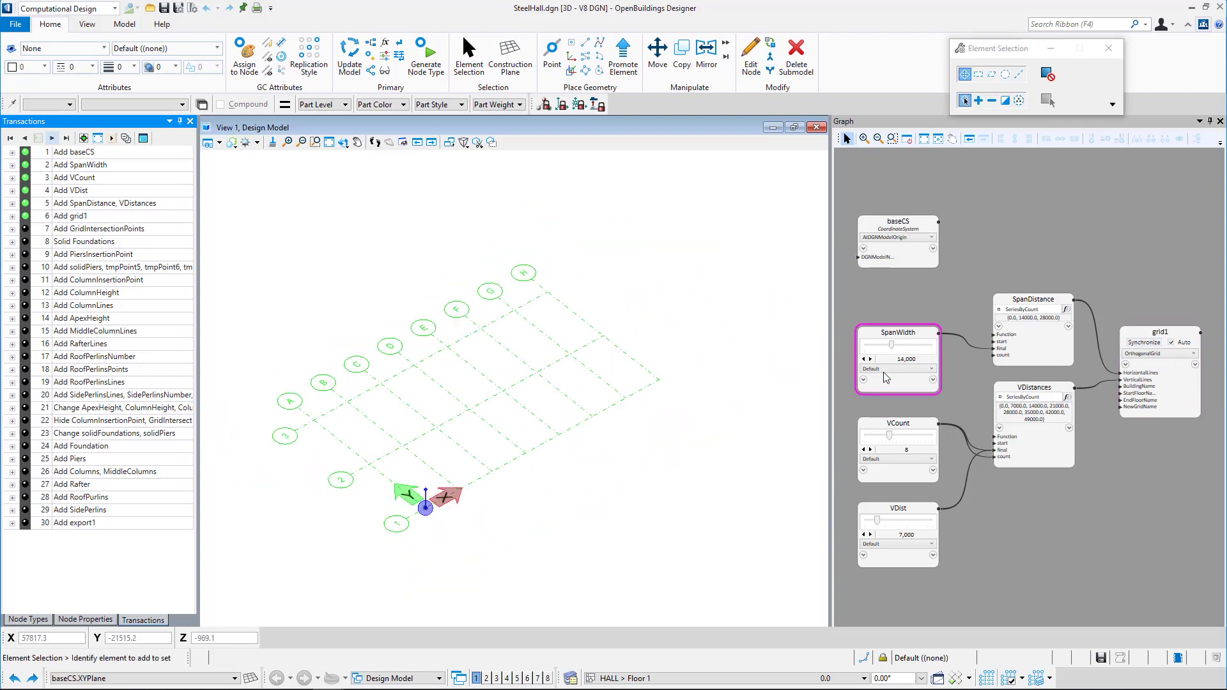
{"action": "left_click_drag", "start_coordinate": [893, 349], "coordinate": [909, 350]}
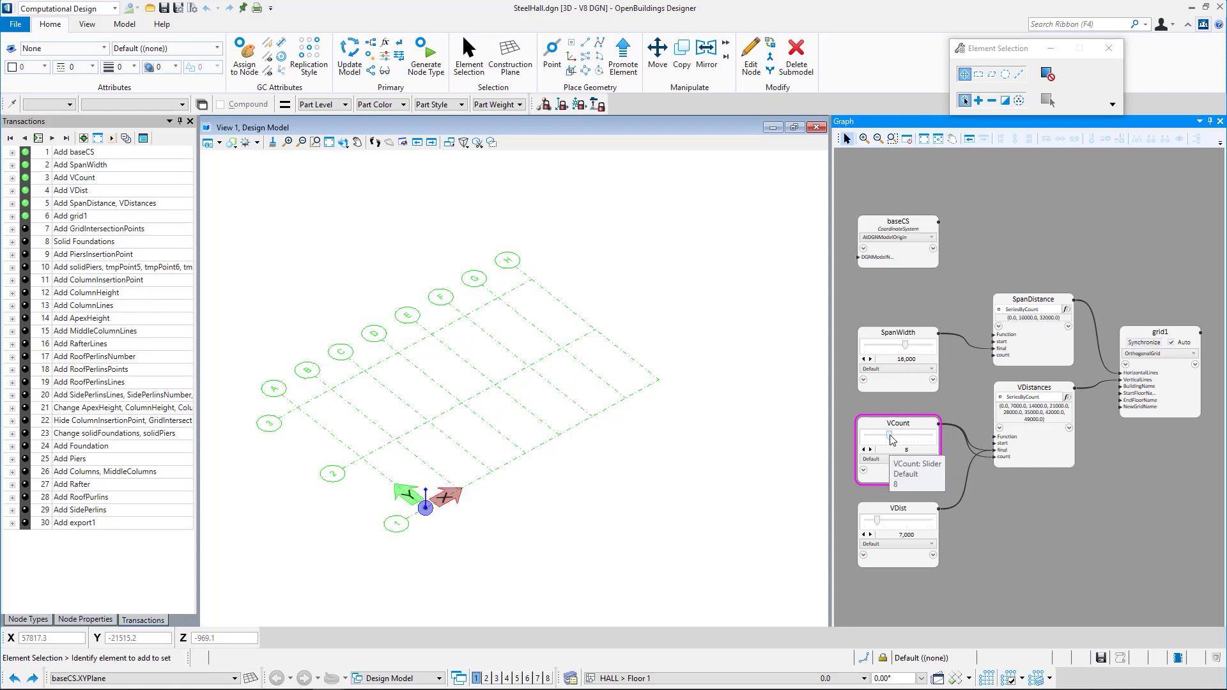
{"action": "left_click_drag", "start_coordinate": [897, 435], "coordinate": [911, 436]}
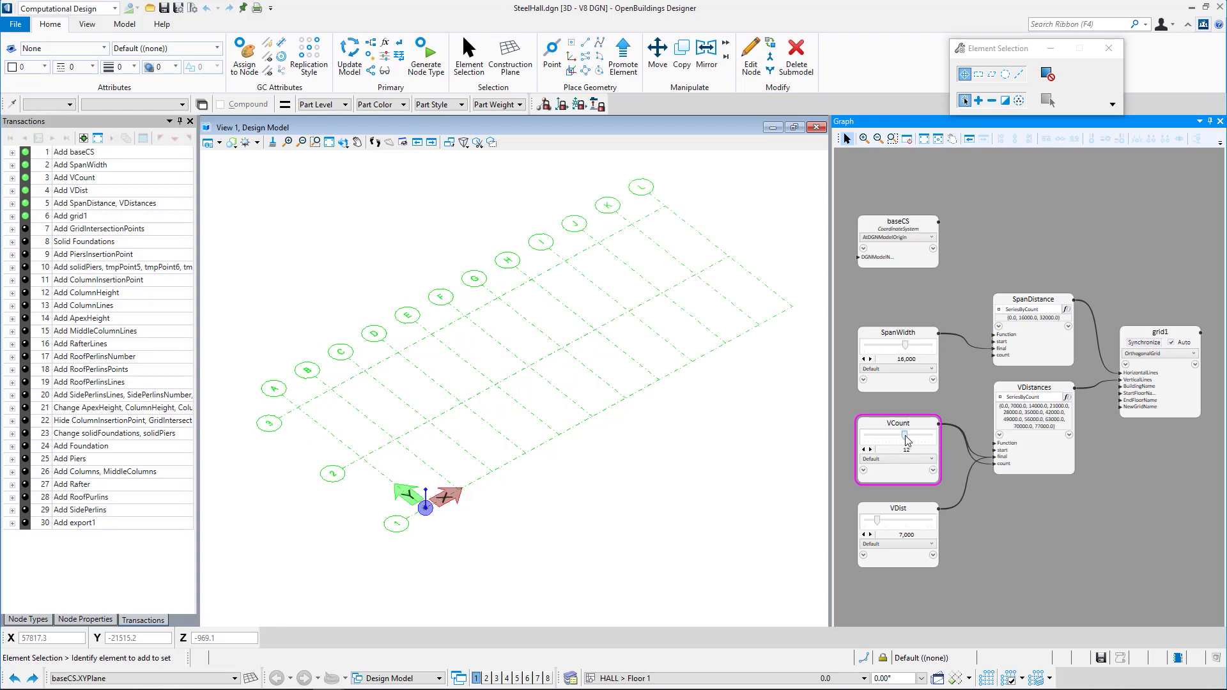
{"action": "left_click_drag", "start_coordinate": [877, 521], "coordinate": [896, 524]}
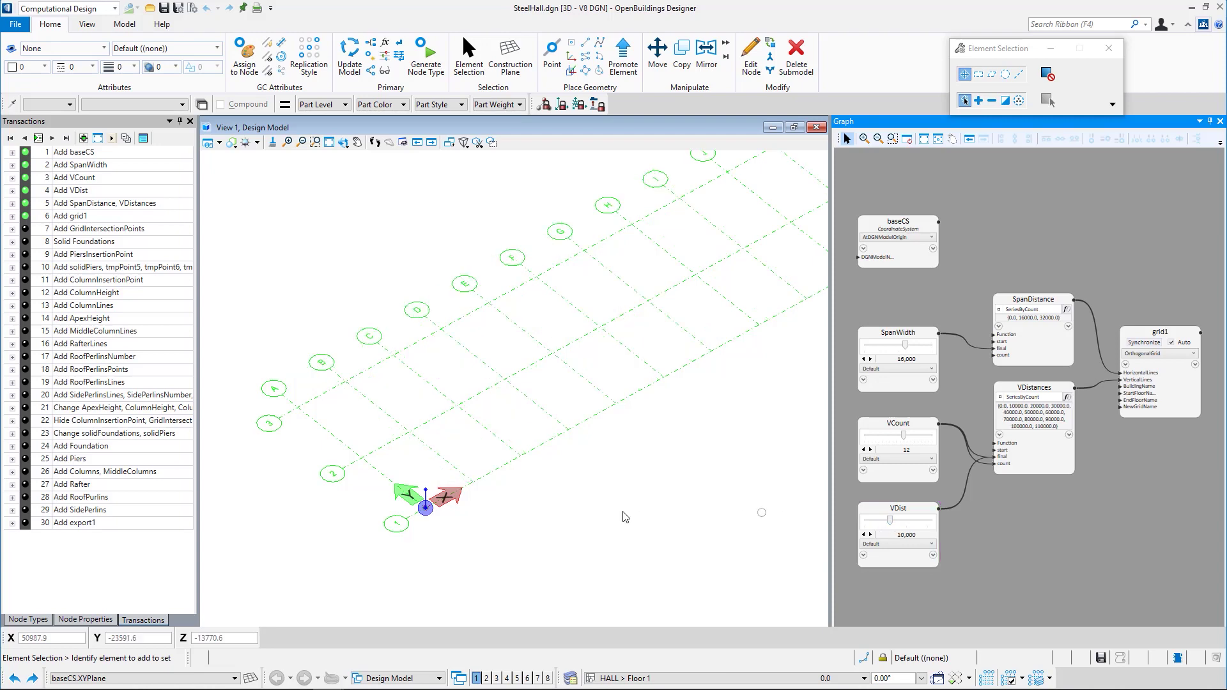
{"action": "middle_click_drag", "start_coordinate": [645, 498], "coordinate": [575, 575]}
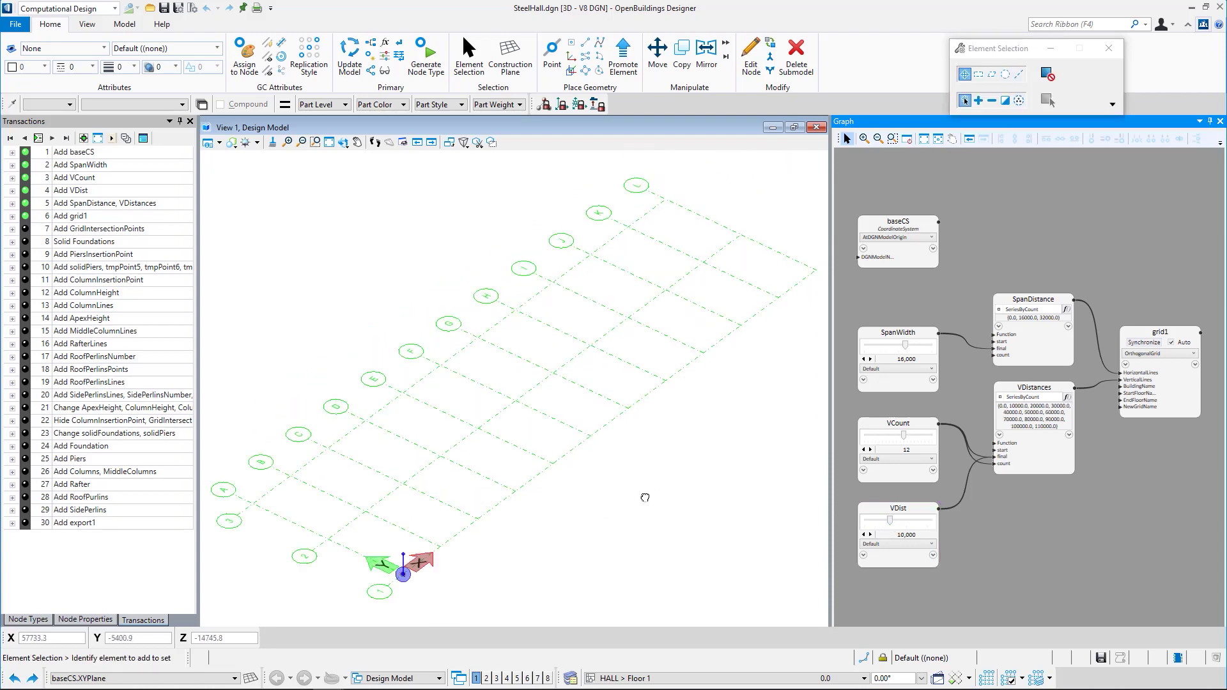
Review the spacings and distances of the horizontal and vertical grid lines in the Grid Systems Manager.
{"action": "left_click", "coordinate": [989, 680]}
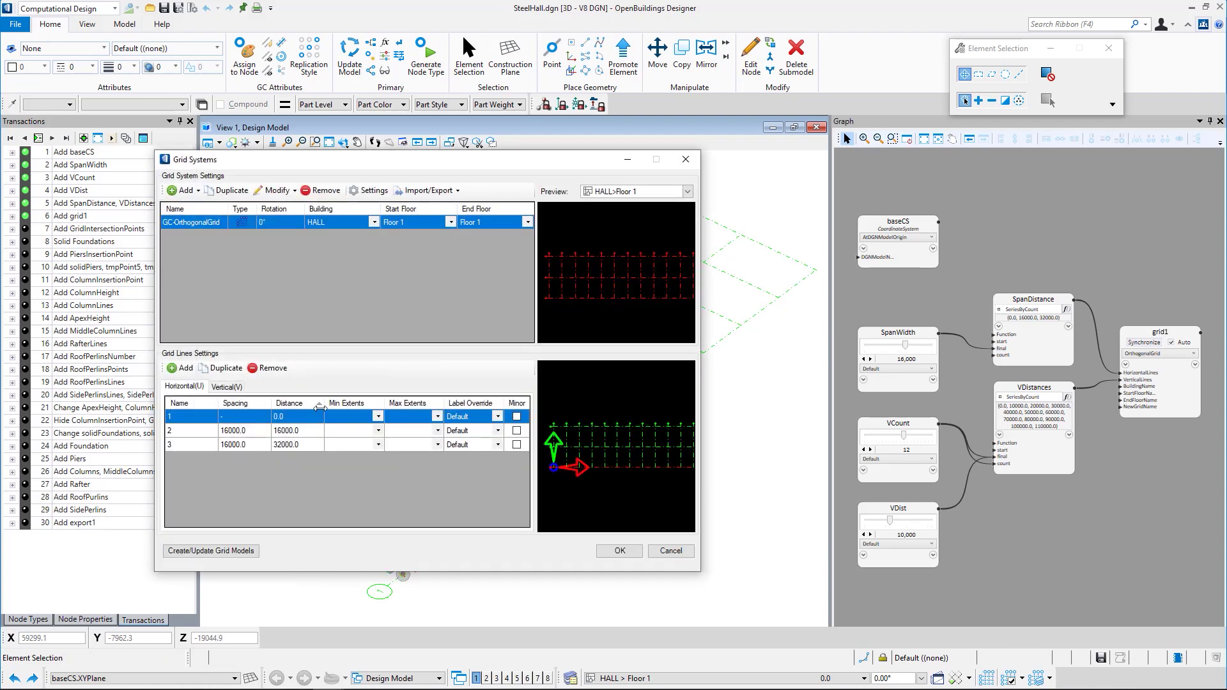
{"action": "left_click", "coordinate": [227, 386]}
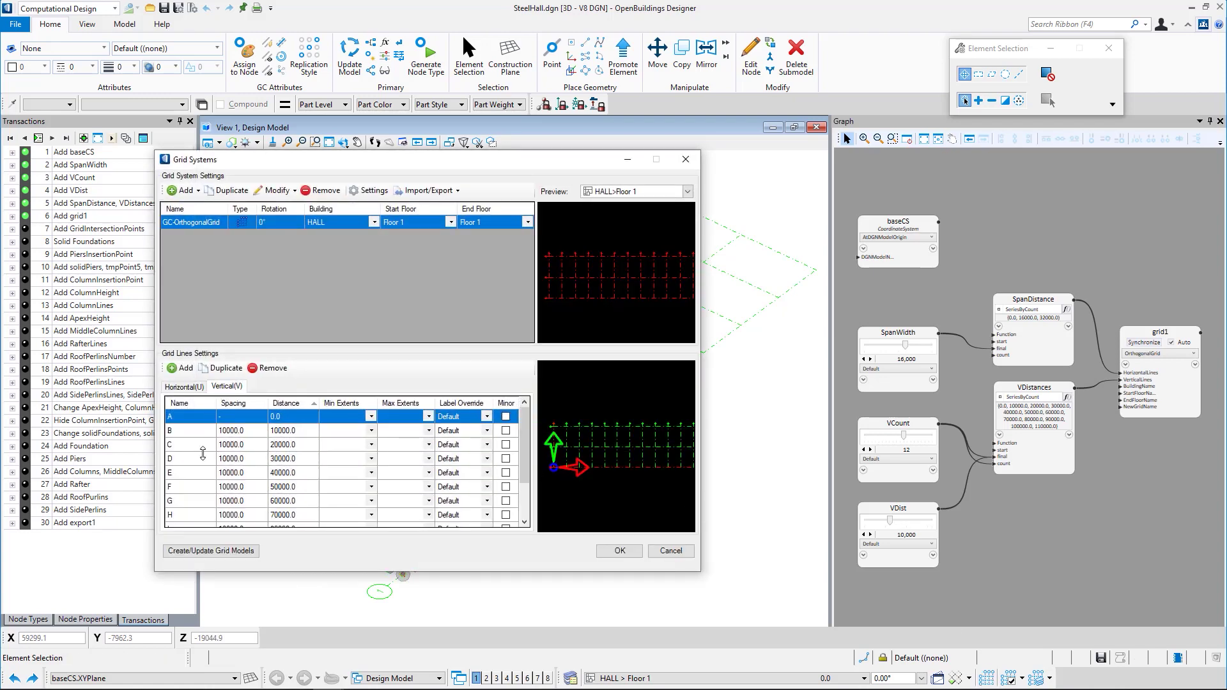
{"action": "scroll", "coordinate": [203, 453], "scroll_direction": "down", "scroll_amount": 2}
{"action": "scroll", "coordinate": [204, 453], "scroll_direction": "up", "scroll_amount": 2}
{"action": "left_click", "coordinate": [618, 551]}
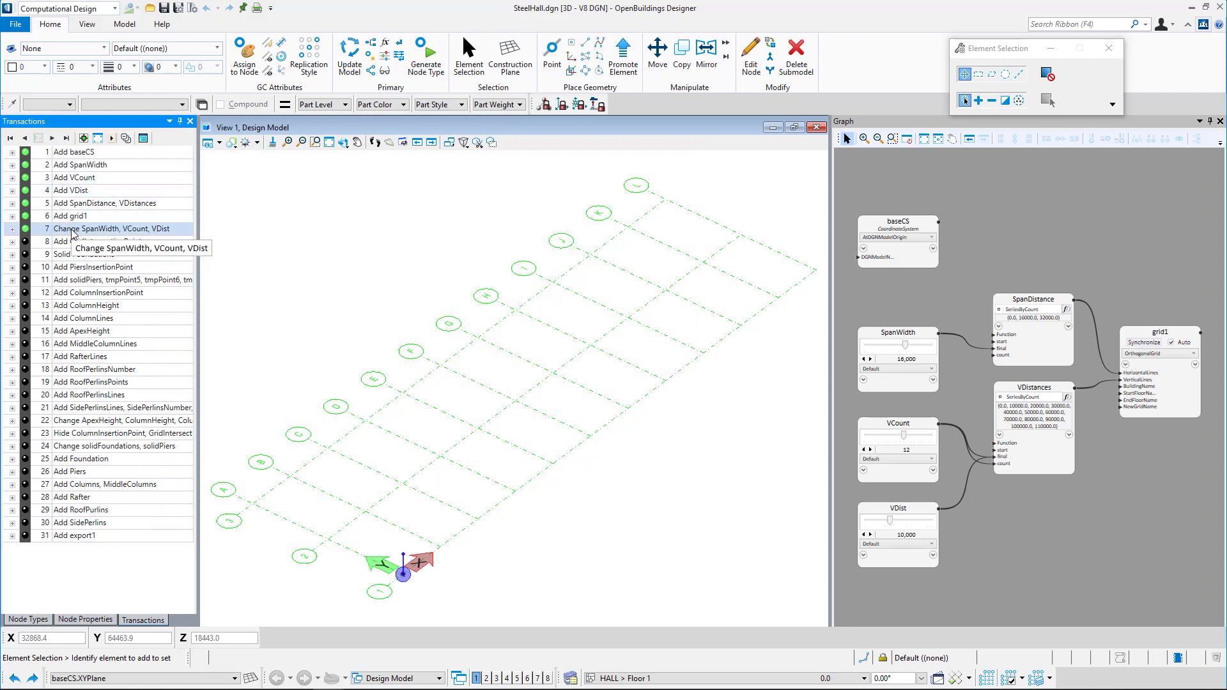
Delete the recorded transaction that changes SpanWidth, VCount and VDist.
{"action": "right_click", "coordinate": [72, 233]}
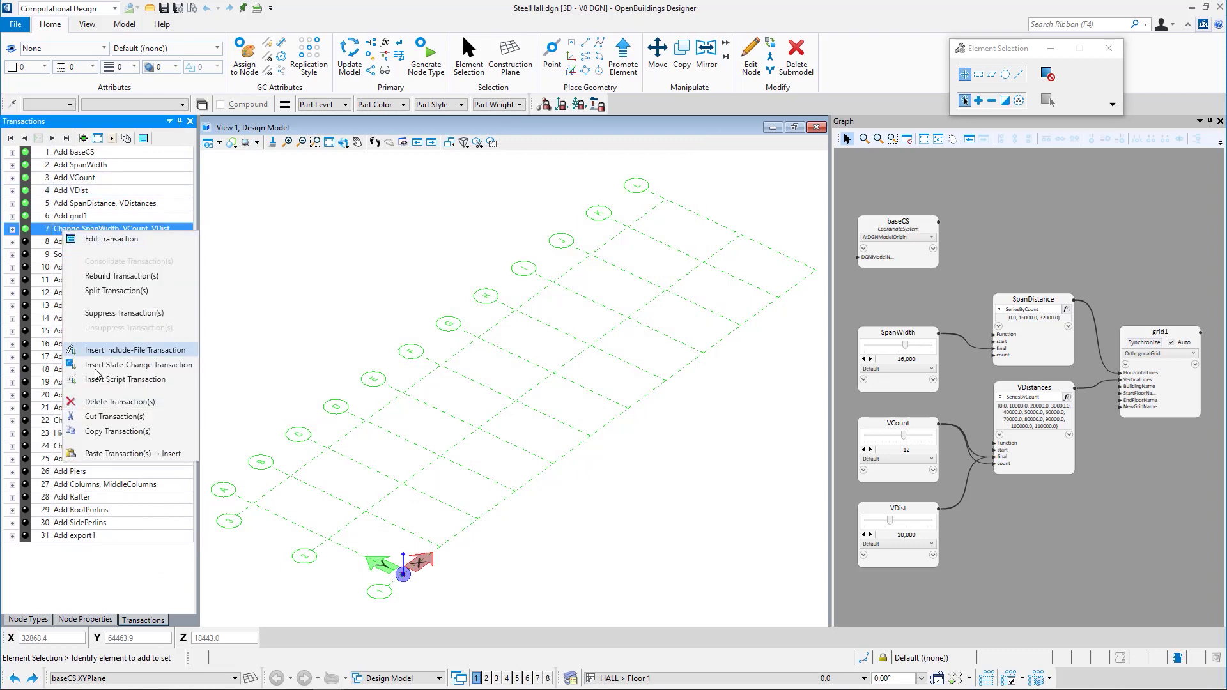
{"action": "left_click", "coordinate": [99, 403]}
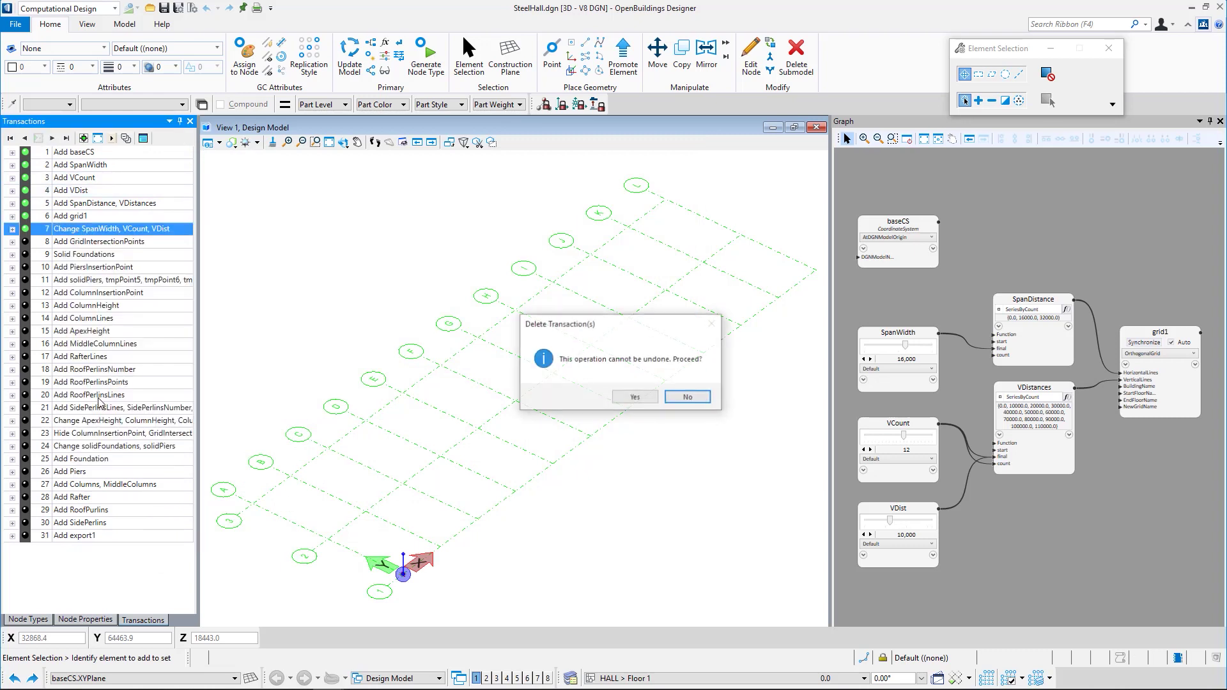
{"action": "left_click", "coordinate": [647, 400]}
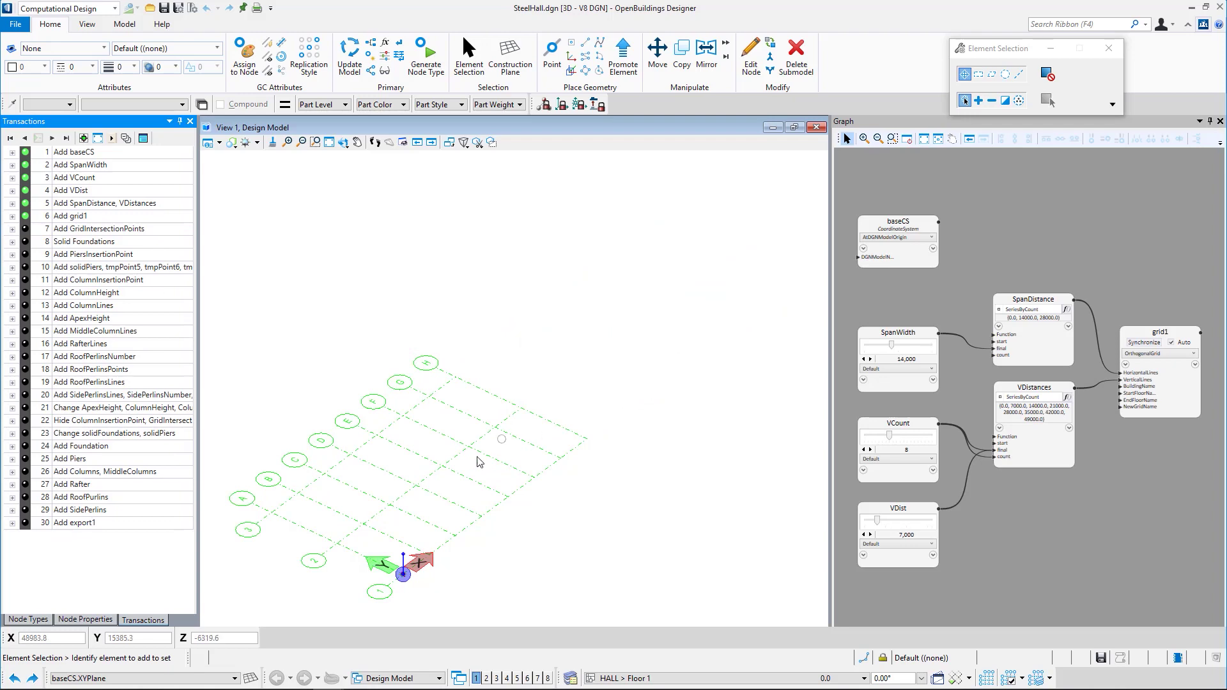
Rename the three horizontal lines of the GC-OrthogonalGrid system as A, B and C in order of distance.
{"action": "scroll", "coordinate": [461, 455], "scroll_direction": "up", "scroll_amount": 3}
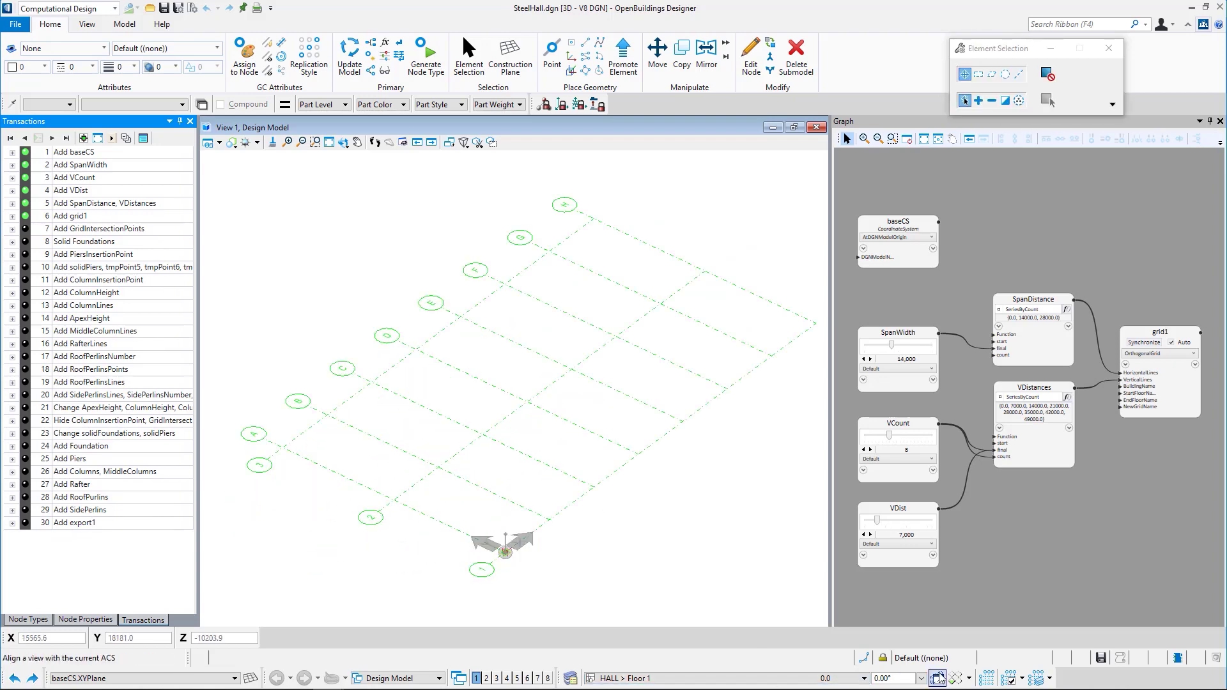
{"action": "left_click", "coordinate": [985, 679]}
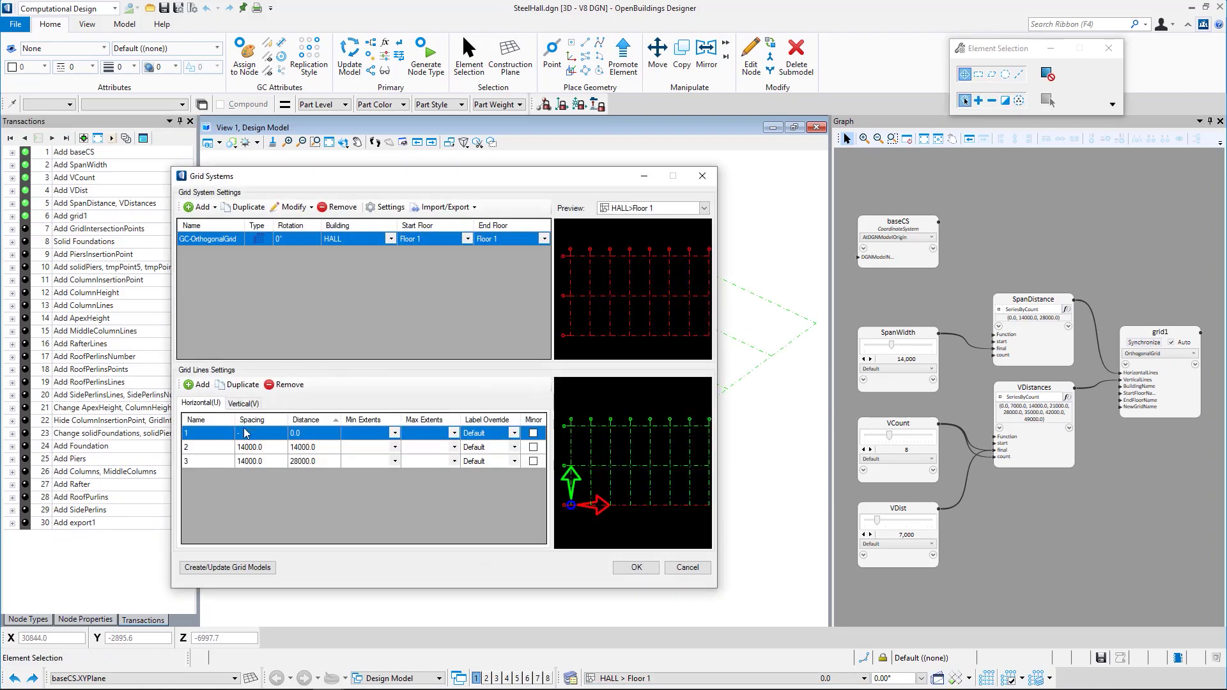
{"action": "left_click", "coordinate": [241, 409]}
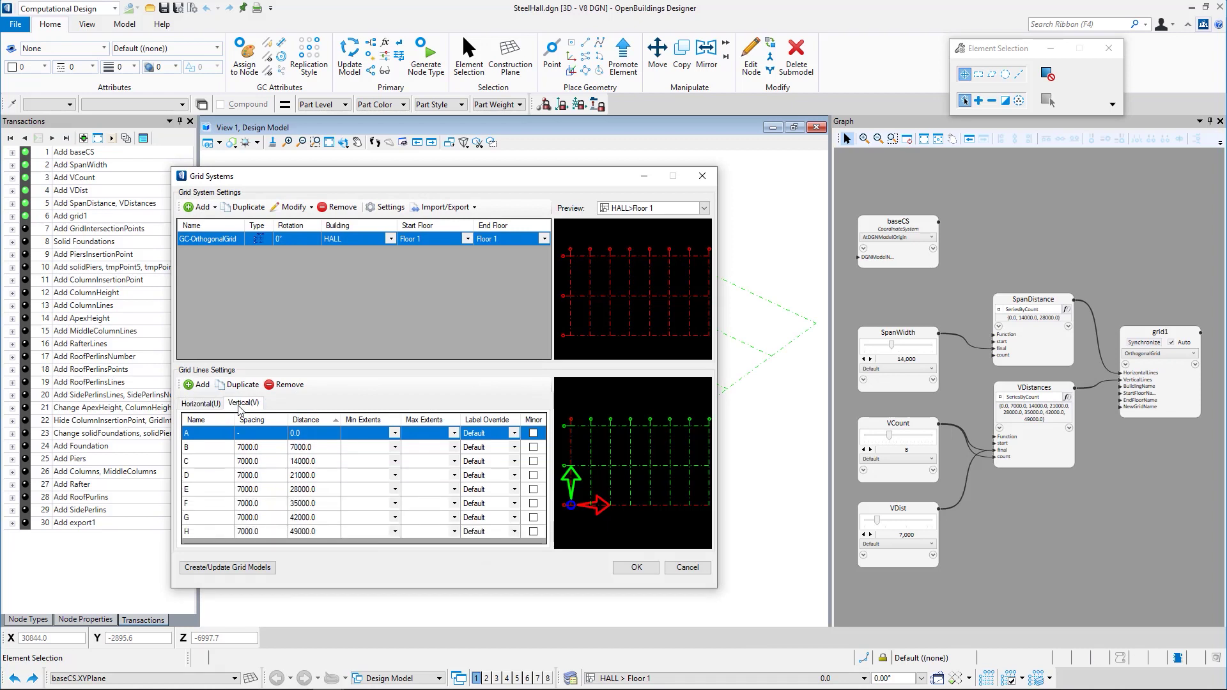
{"action": "left_click", "coordinate": [200, 404]}
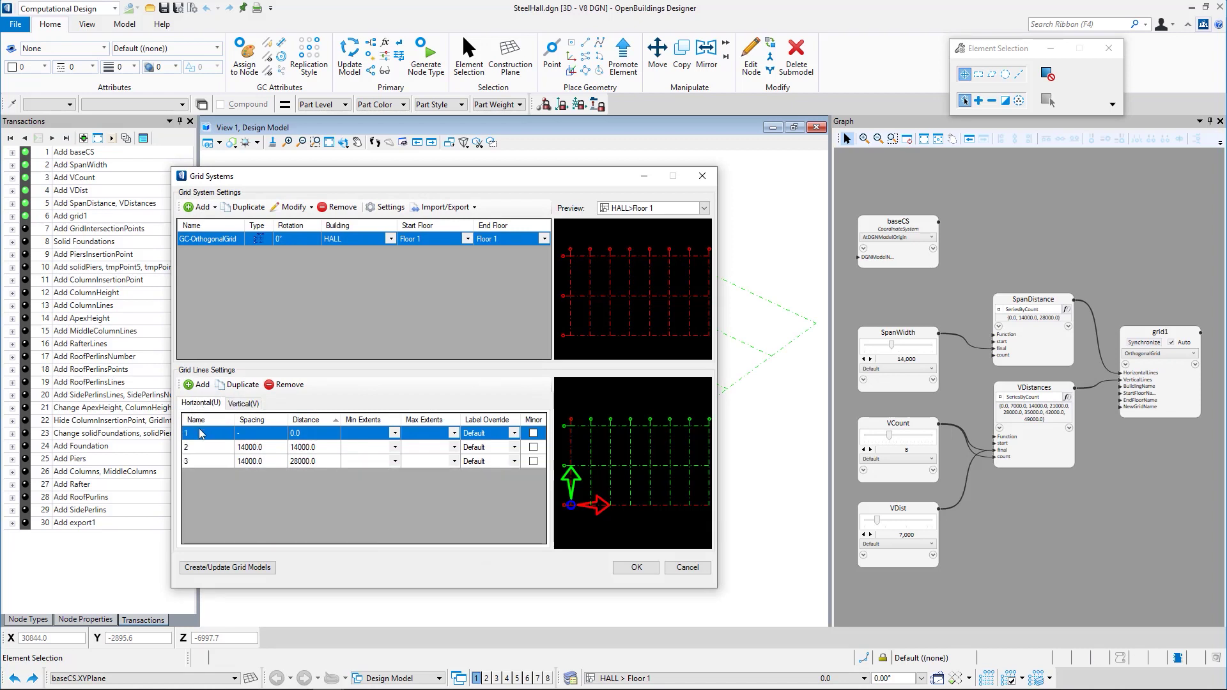
{"action": "left_click", "coordinate": [198, 435]}
{"action": "type", "text": "A"}
{"action": "left_click", "coordinate": [189, 448]}
{"action": "left_click", "coordinate": [197, 433]}
{"action": "type", "text": "B"}
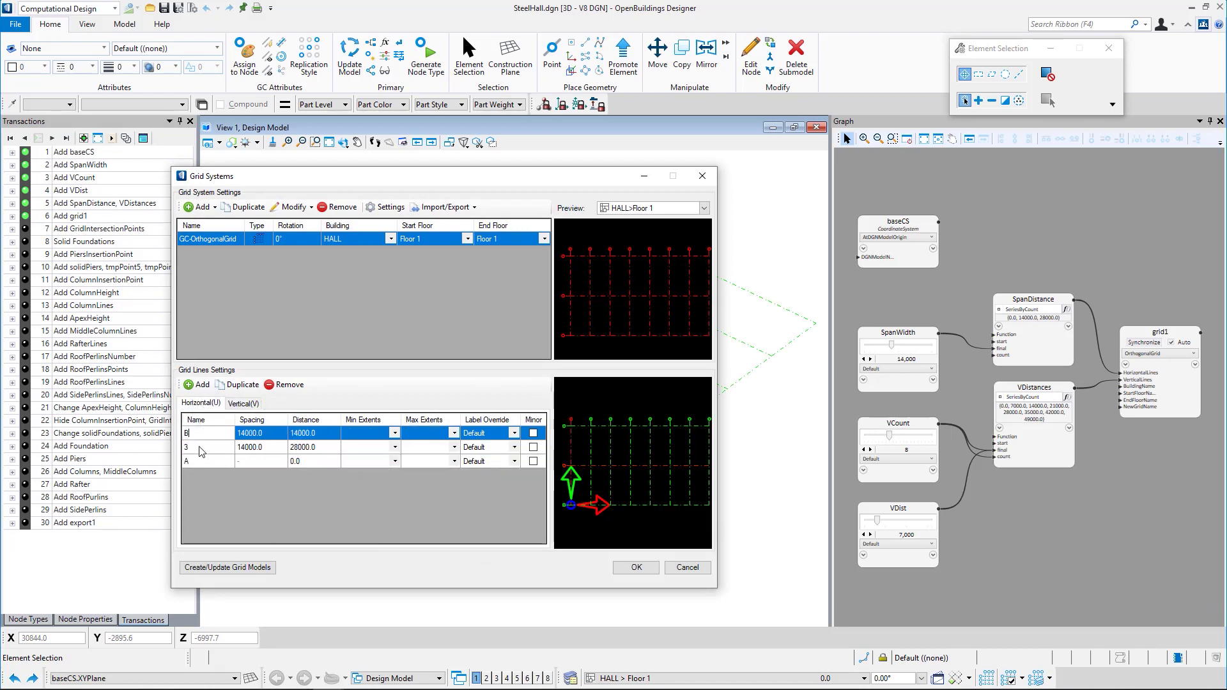
{"action": "left_click", "coordinate": [200, 446]}
{"action": "left_click", "coordinate": [199, 436]}
{"action": "type", "text": "C"}
Rename the vertical grid lines as 1 to 8 in order of distance and apply the grid system changes.
{"action": "left_click", "coordinate": [235, 405]}
{"action": "left_click", "coordinate": [207, 435]}
{"action": "type", "text": "1"}
{"action": "left_click", "coordinate": [197, 446]}
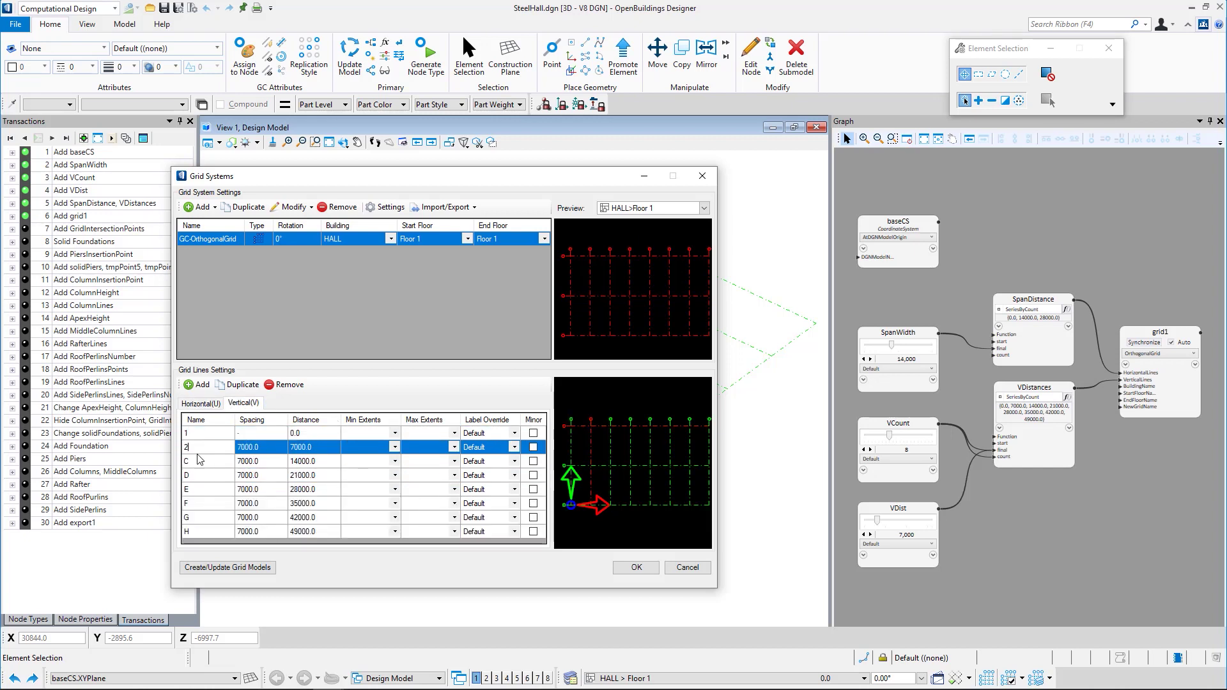
{"action": "type", "text": "2"}
{"action": "left_click", "coordinate": [196, 462]}
{"action": "type", "text": "3"}
{"action": "left_click", "coordinate": [193, 478]}
{"action": "type", "text": "4"}
{"action": "left_click", "coordinate": [195, 491]}
{"action": "type", "text": "5"}
{"action": "left_click", "coordinate": [198, 505]}
{"action": "type", "text": "6"}
{"action": "left_click", "coordinate": [200, 518]}
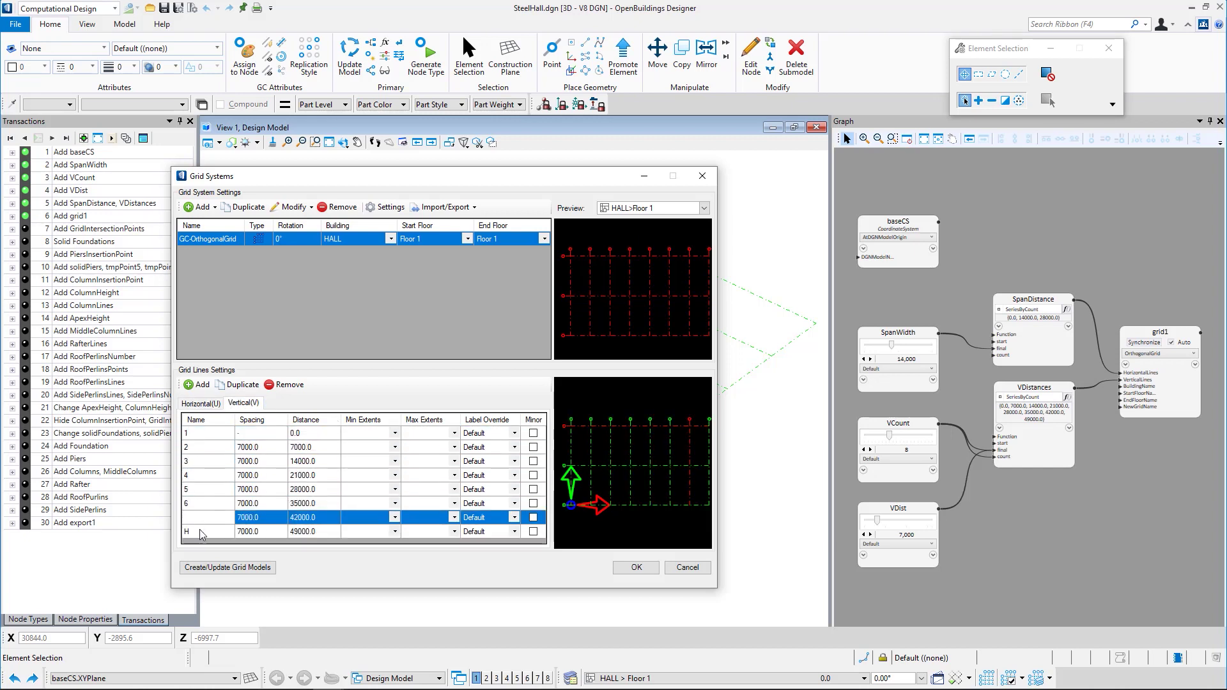
{"action": "left_click", "coordinate": [634, 569]}
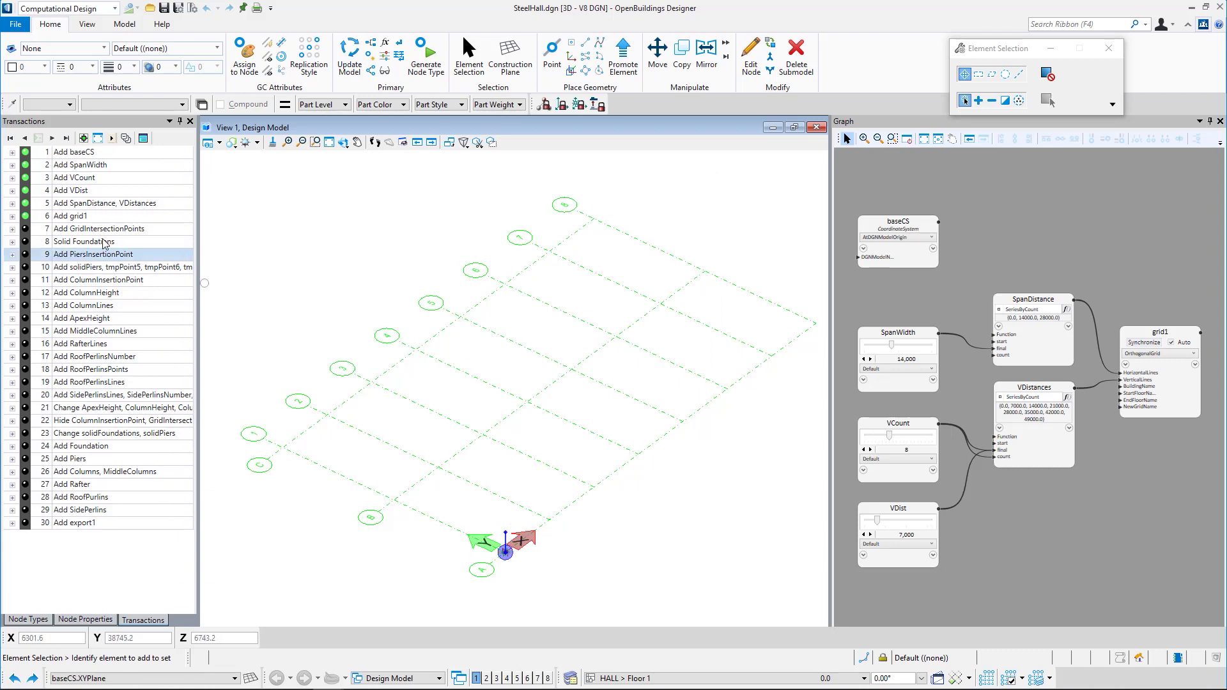
Play transactions 7 to 10 to add the grid intersection points, solid foundations, pier insertion points and solid piers.
{"action": "left_click", "coordinate": [25, 229]}
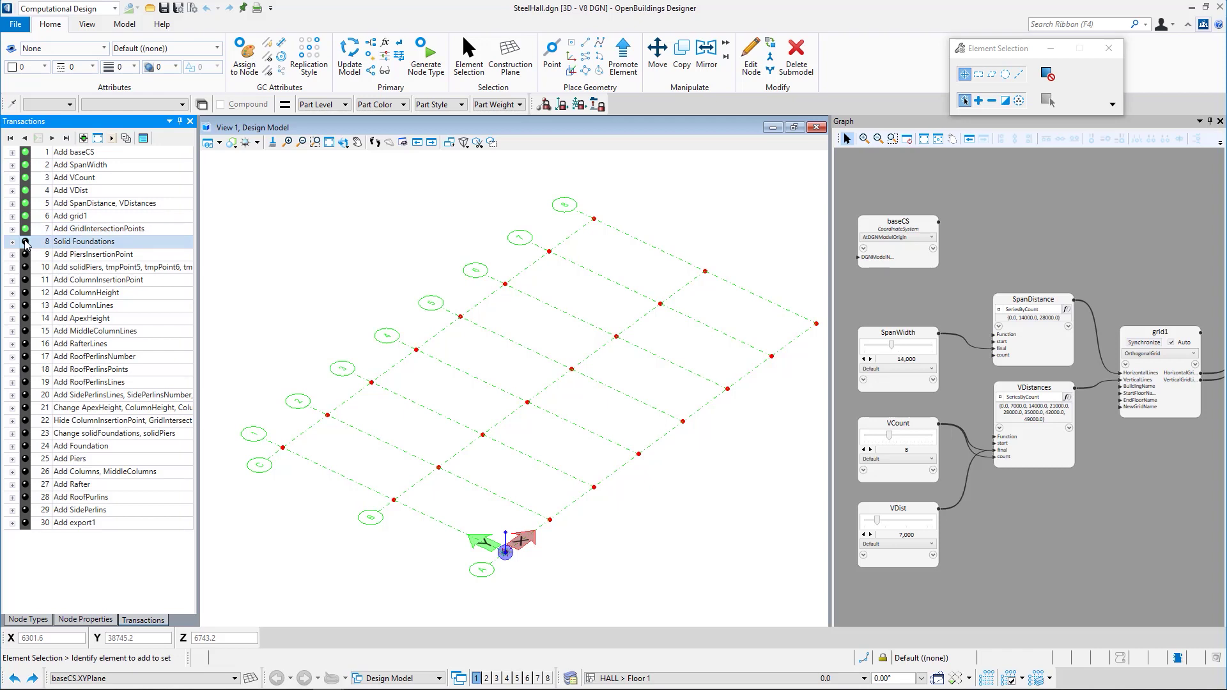
{"action": "left_click", "coordinate": [25, 243]}
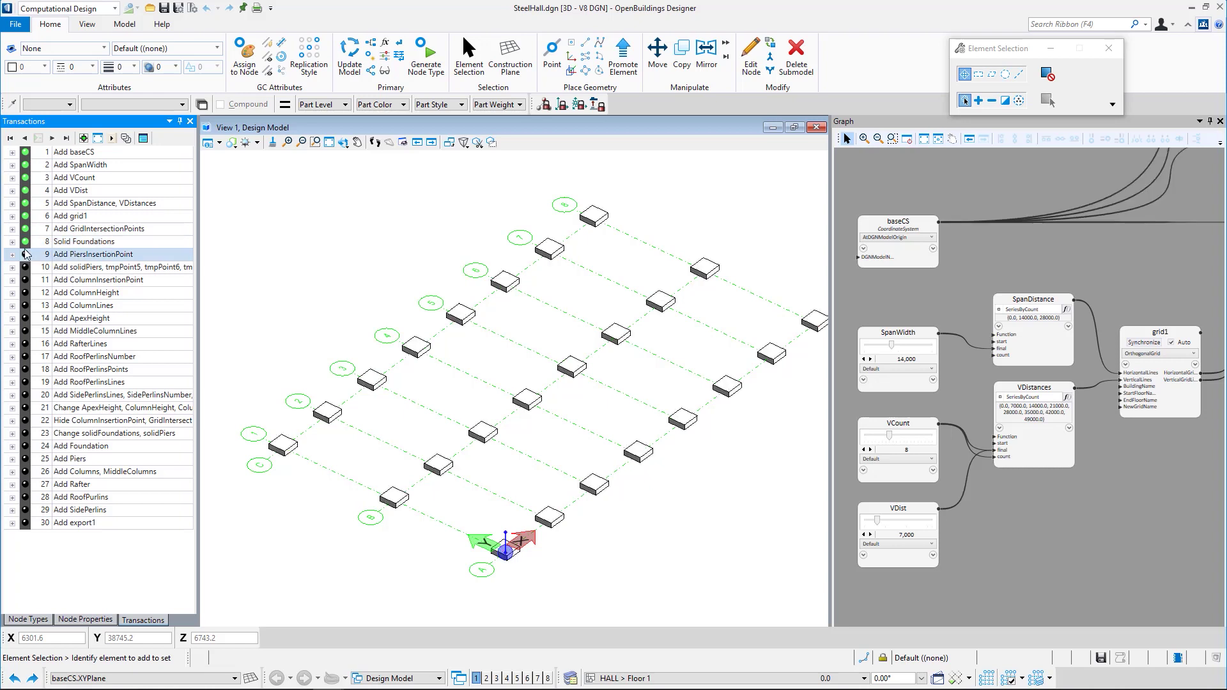
{"action": "left_click", "coordinate": [25, 255]}
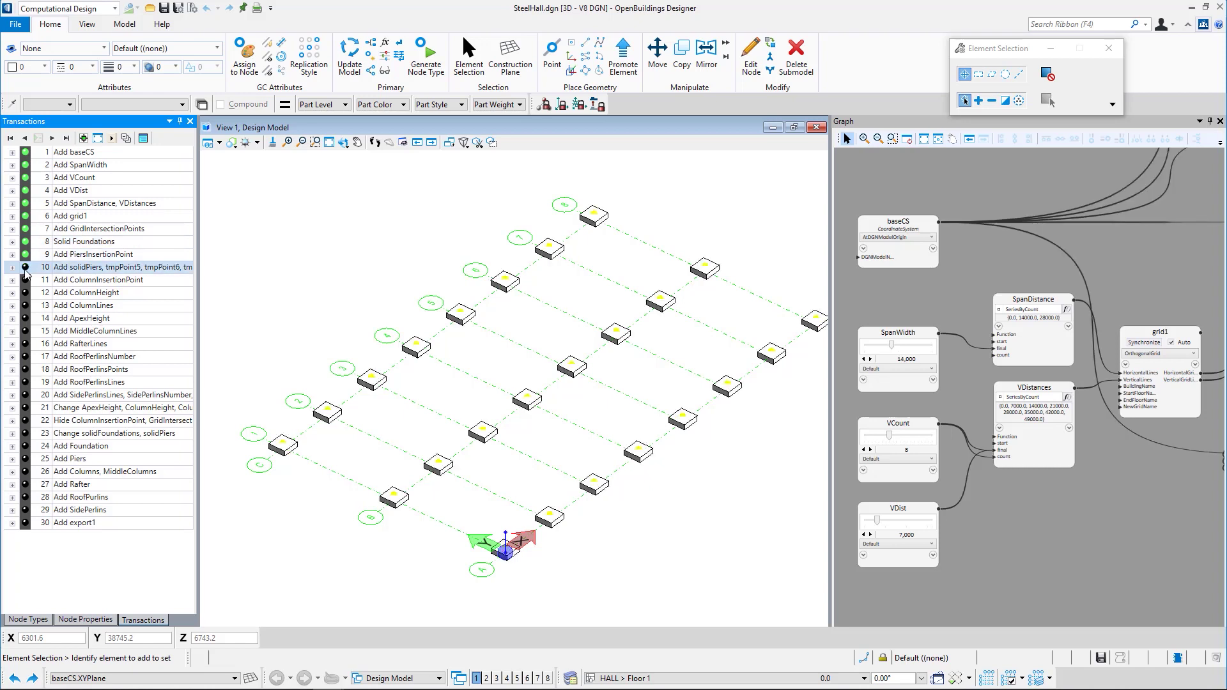
{"action": "left_click", "coordinate": [26, 269]}
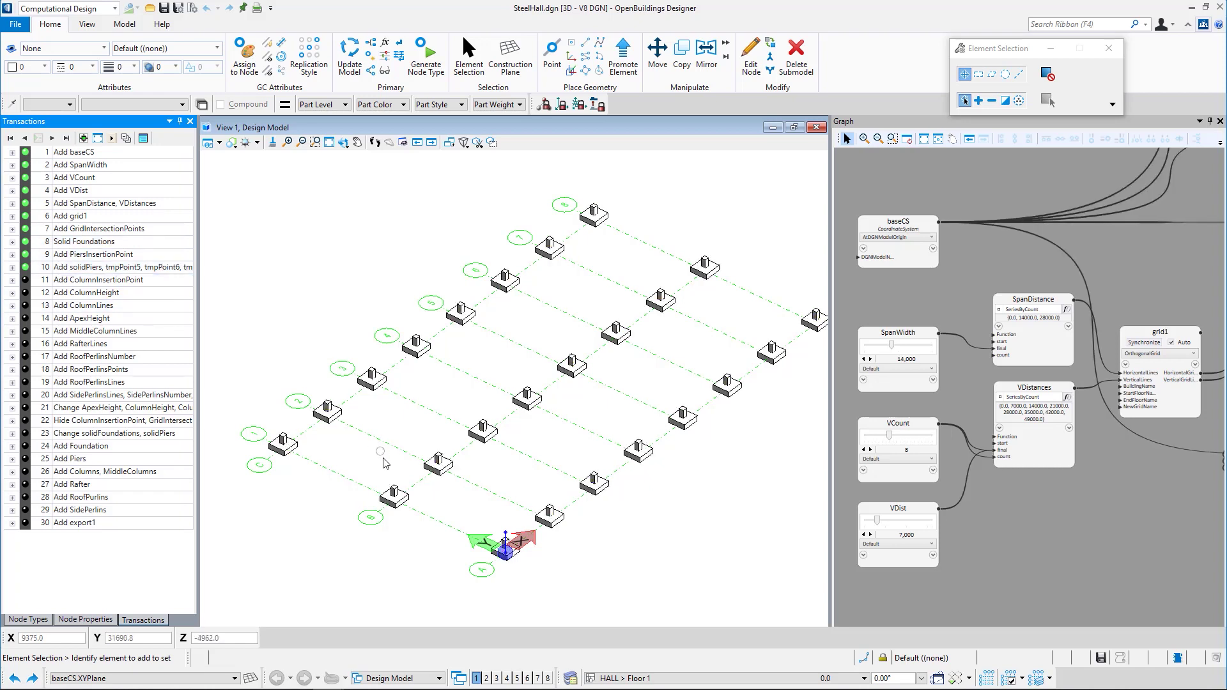
Try a SpanWidth of 16,000, reduce it to 10,000, and record the change as a new transaction.
{"action": "middle_click_drag", "start_coordinate": [510, 456], "coordinate": [548, 445], "text": "shift"}
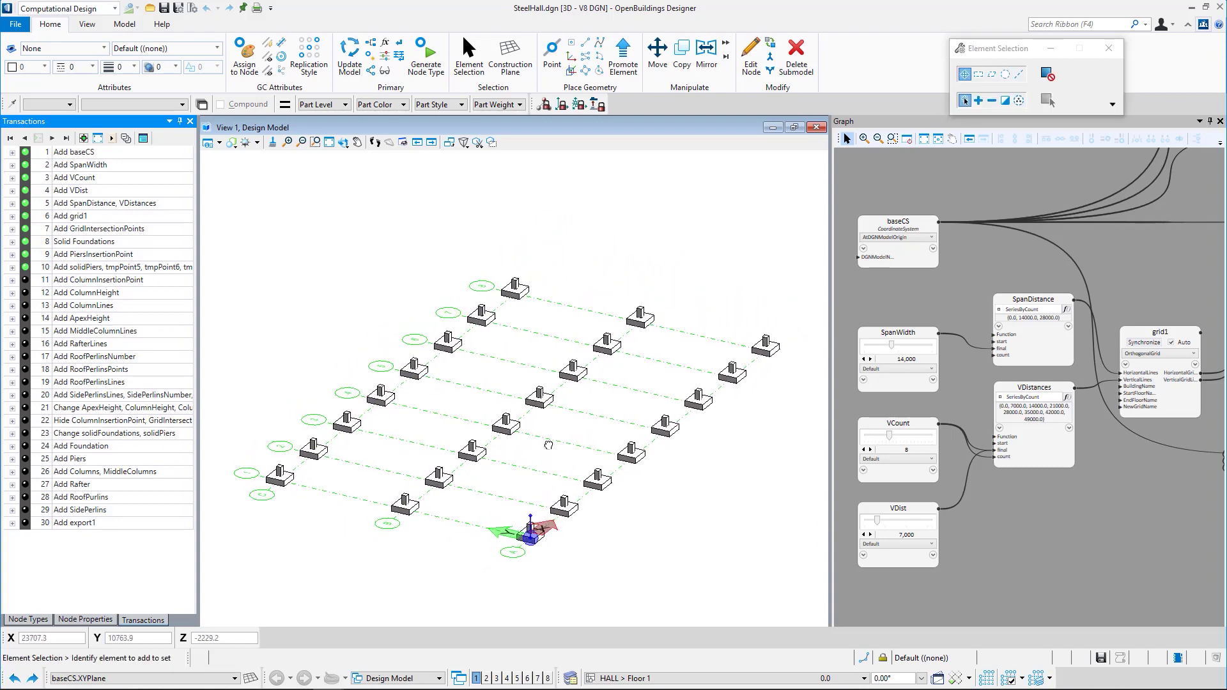
{"action": "left_click", "coordinate": [893, 346]}
{"action": "left_click_drag", "start_coordinate": [892, 346], "coordinate": [911, 351]}
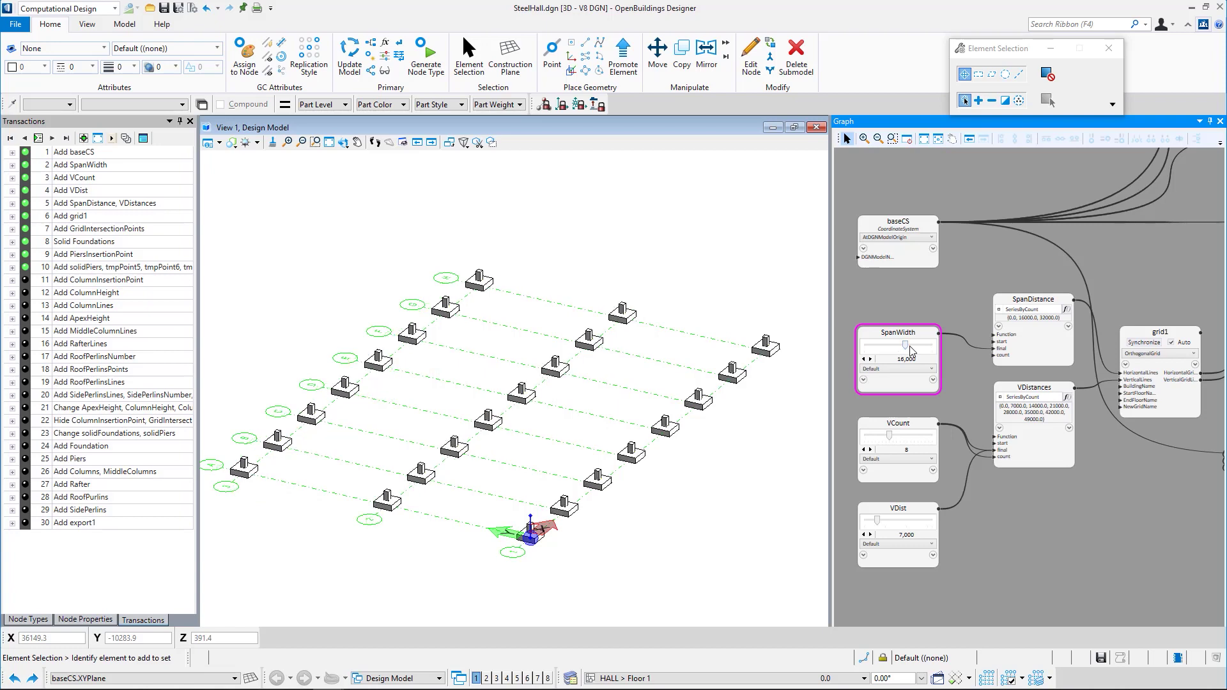
{"action": "left_click_drag", "start_coordinate": [905, 345], "coordinate": [869, 349]}
{"action": "left_click", "coordinate": [869, 348]}
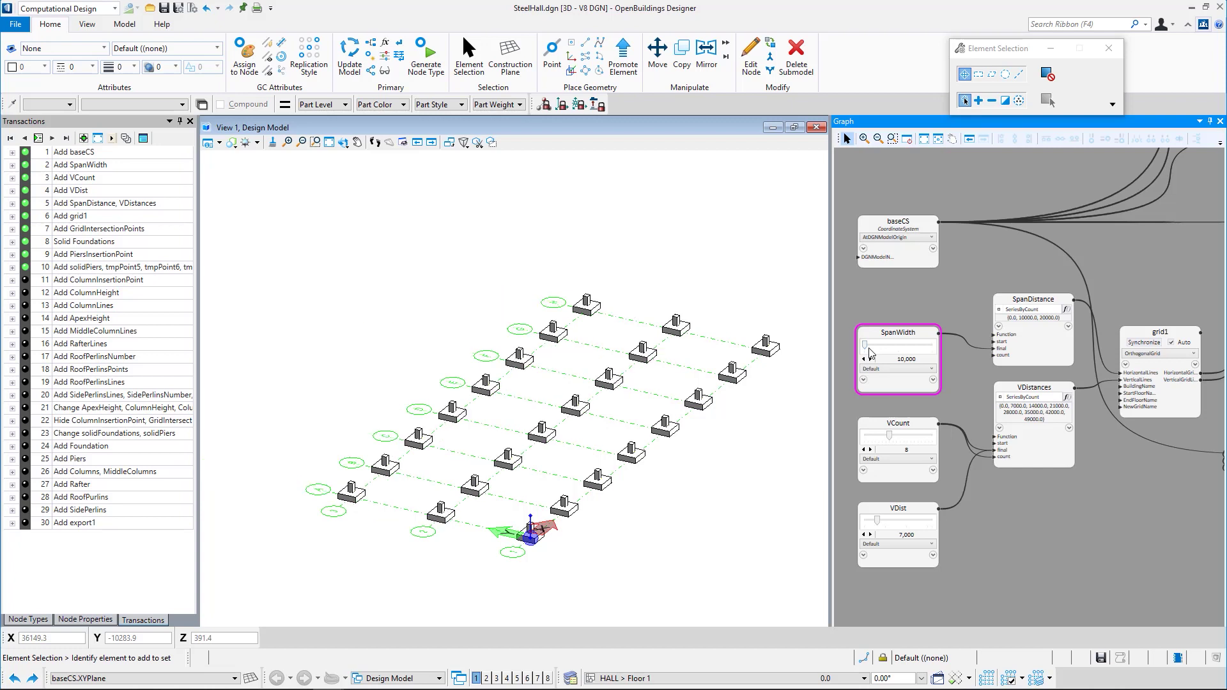
{"action": "left_click", "coordinate": [39, 138]}
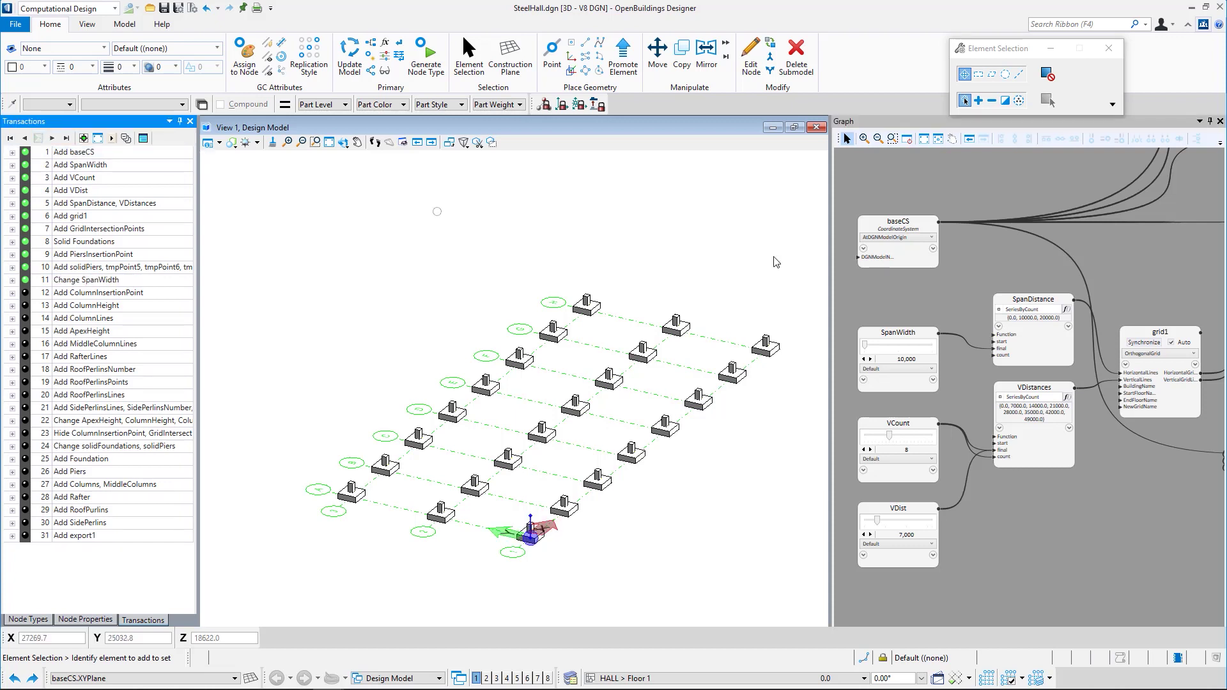
Fit the whole node graph in view and play transactions 12 to 14, adding ColumnInsertionPoint, ColumnHeight and ColumnLines.
{"action": "left_click", "coordinate": [925, 139]}
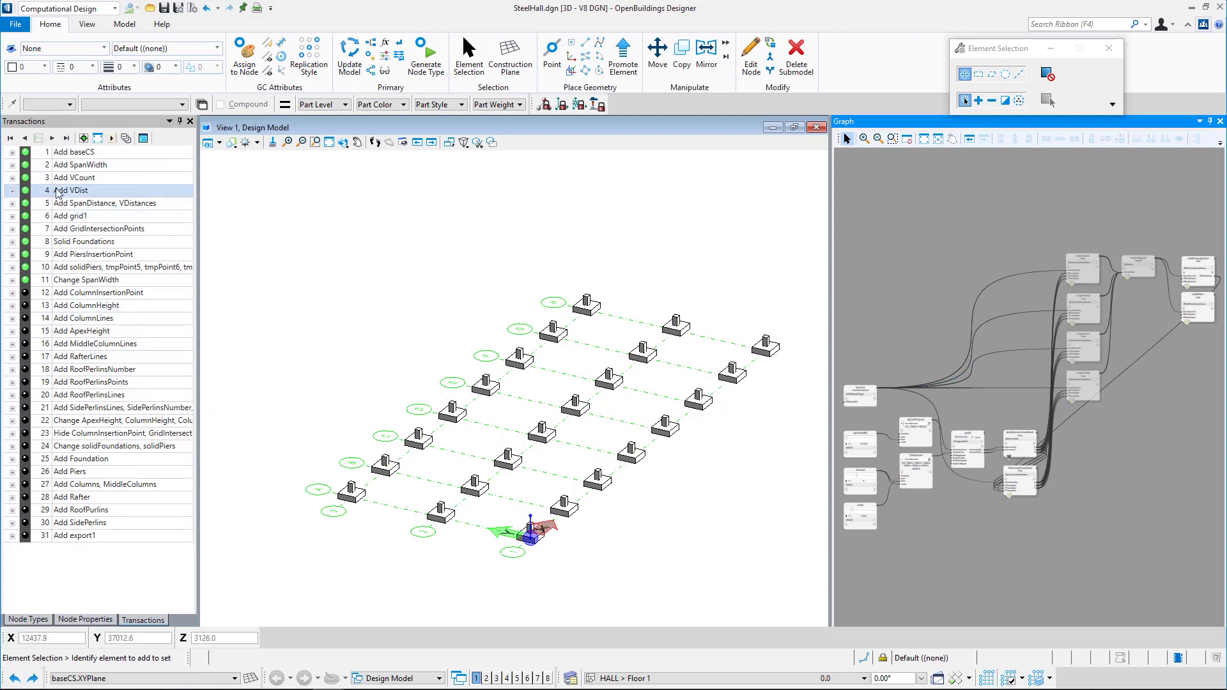
{"action": "left_click", "coordinate": [52, 139]}
{"action": "left_click", "coordinate": [52, 140]}
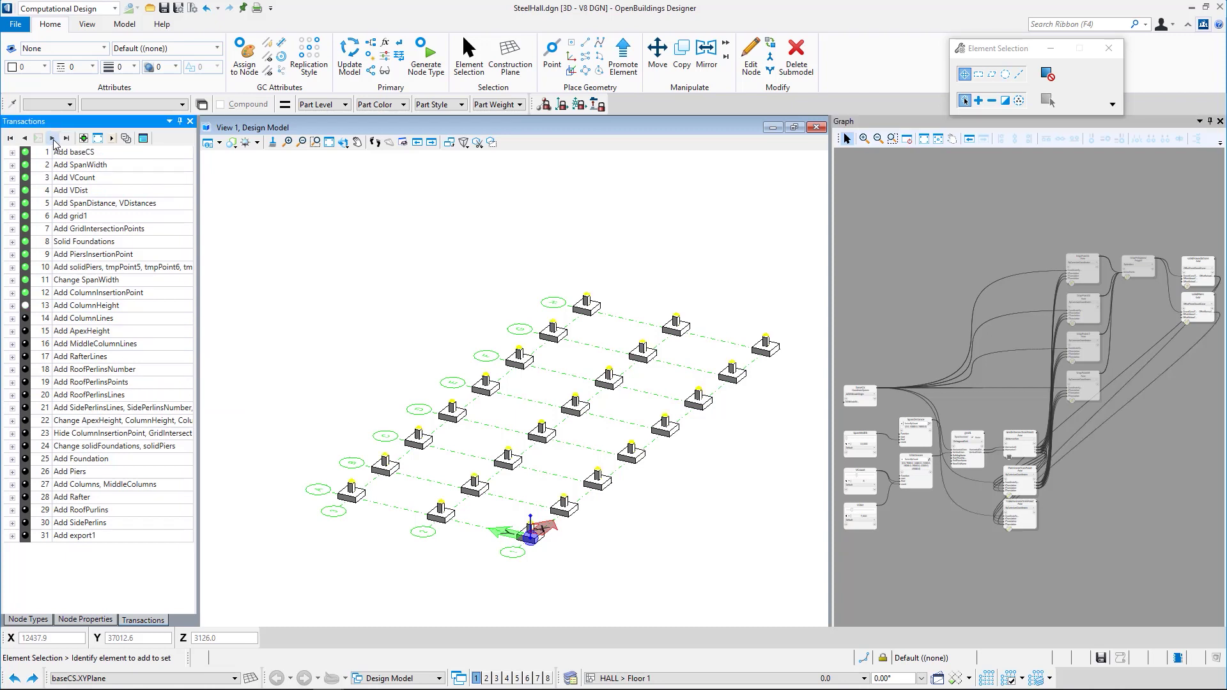
{"action": "left_click", "coordinate": [53, 139]}
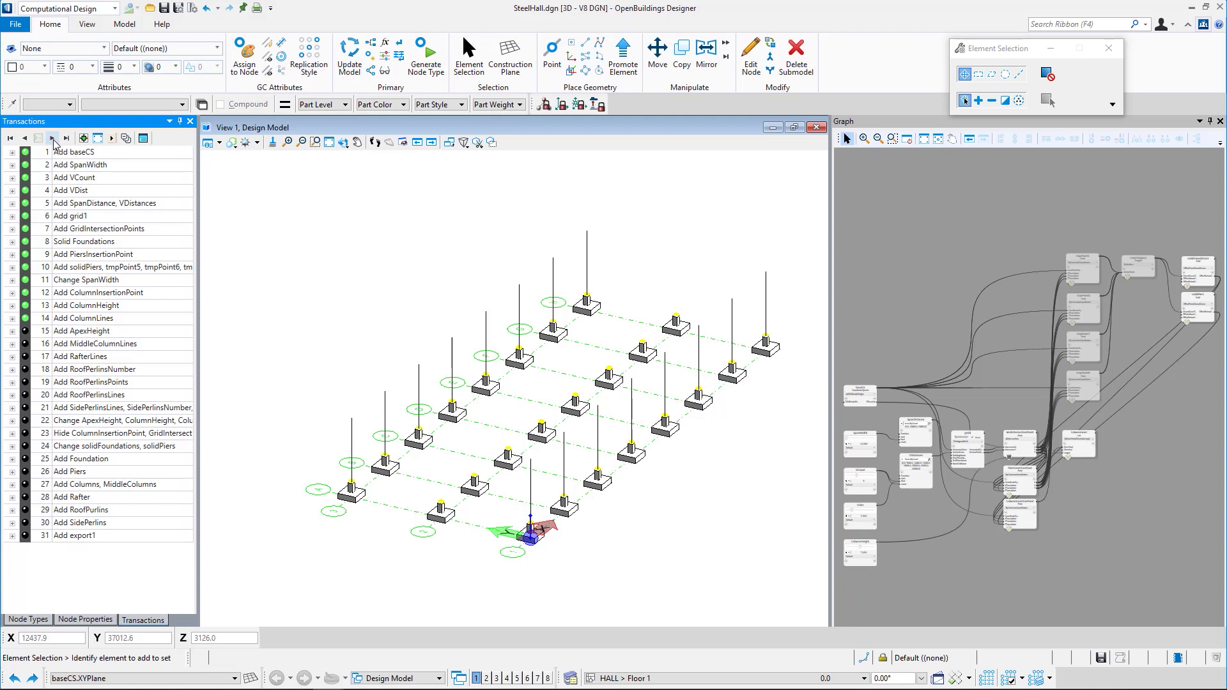
Play transactions 15 to 17 to add ApexHeight, MiddleColumnLines and RafterLines.
{"action": "left_click", "coordinate": [53, 140]}
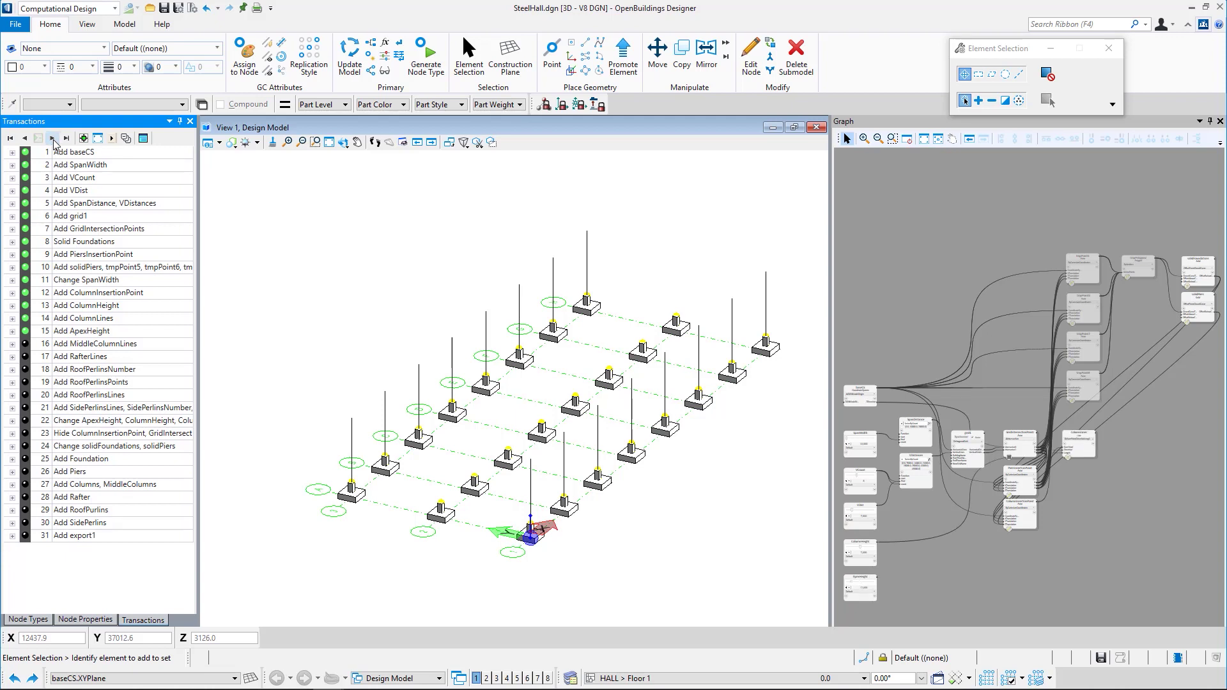
{"action": "left_click", "coordinate": [53, 139]}
{"action": "left_click", "coordinate": [53, 140]}
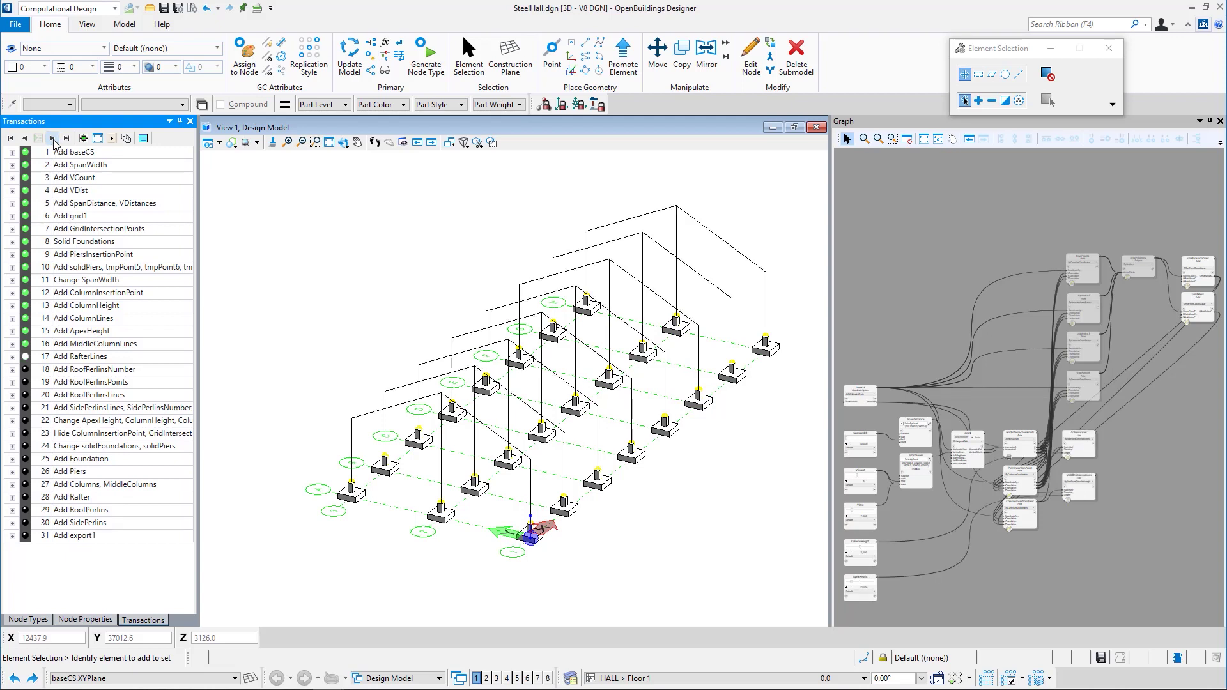
Play transactions 18 to 21 to add the roof perlin number, points and lines, and the side perlin number and lines.
{"action": "left_click", "coordinate": [53, 139]}
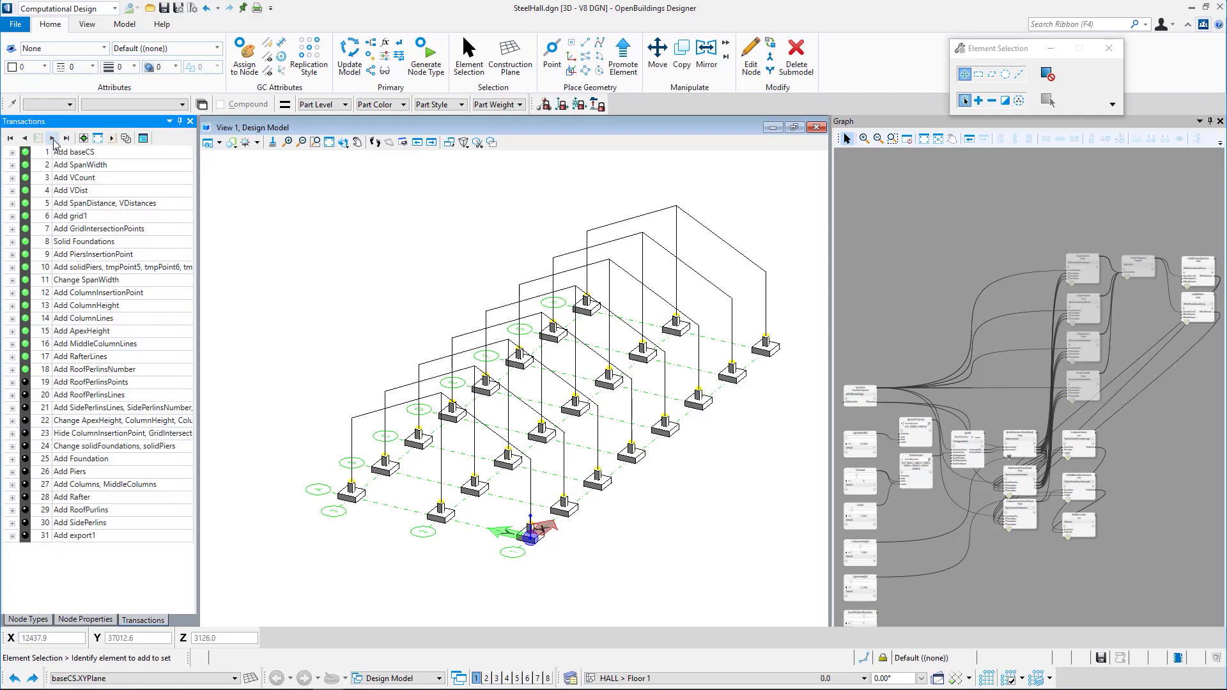
{"action": "left_click", "coordinate": [52, 140]}
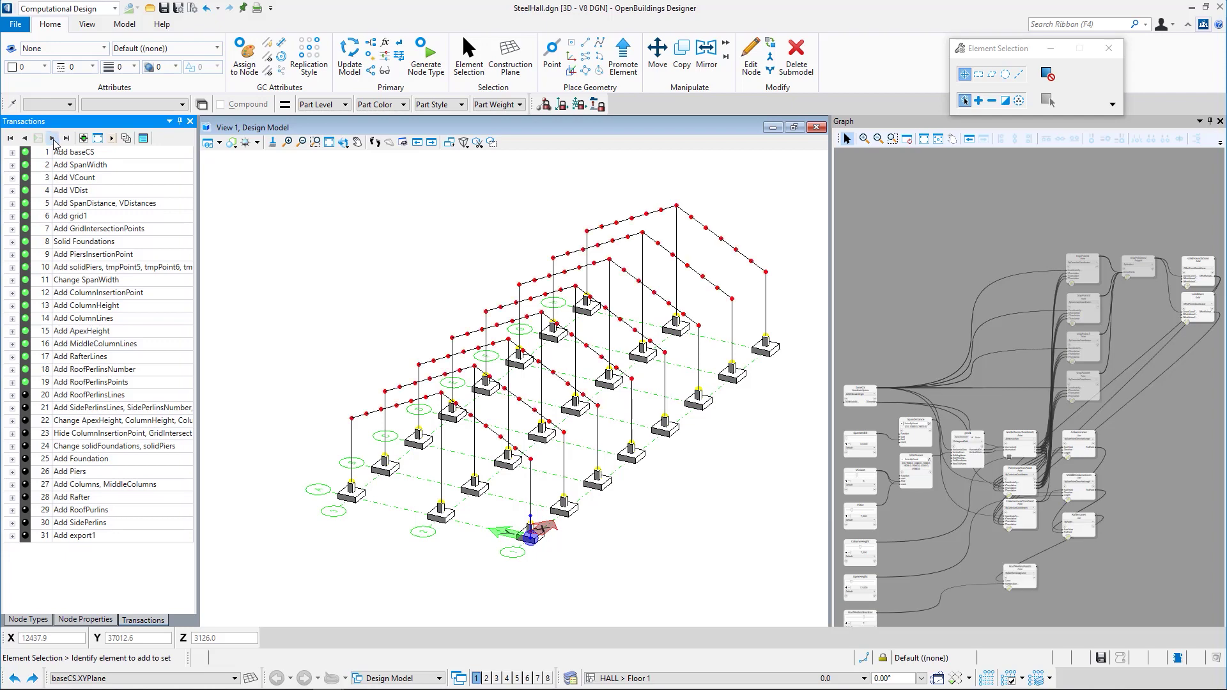
{"action": "left_click", "coordinate": [53, 140]}
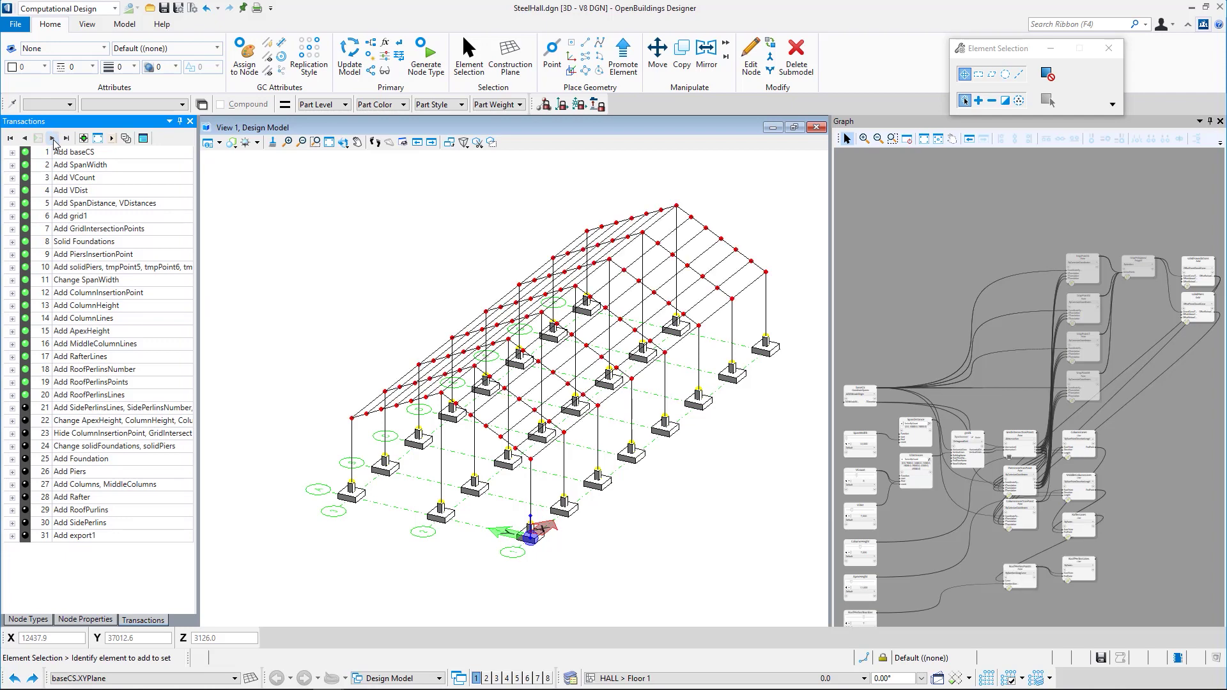
{"action": "left_click", "coordinate": [52, 139]}
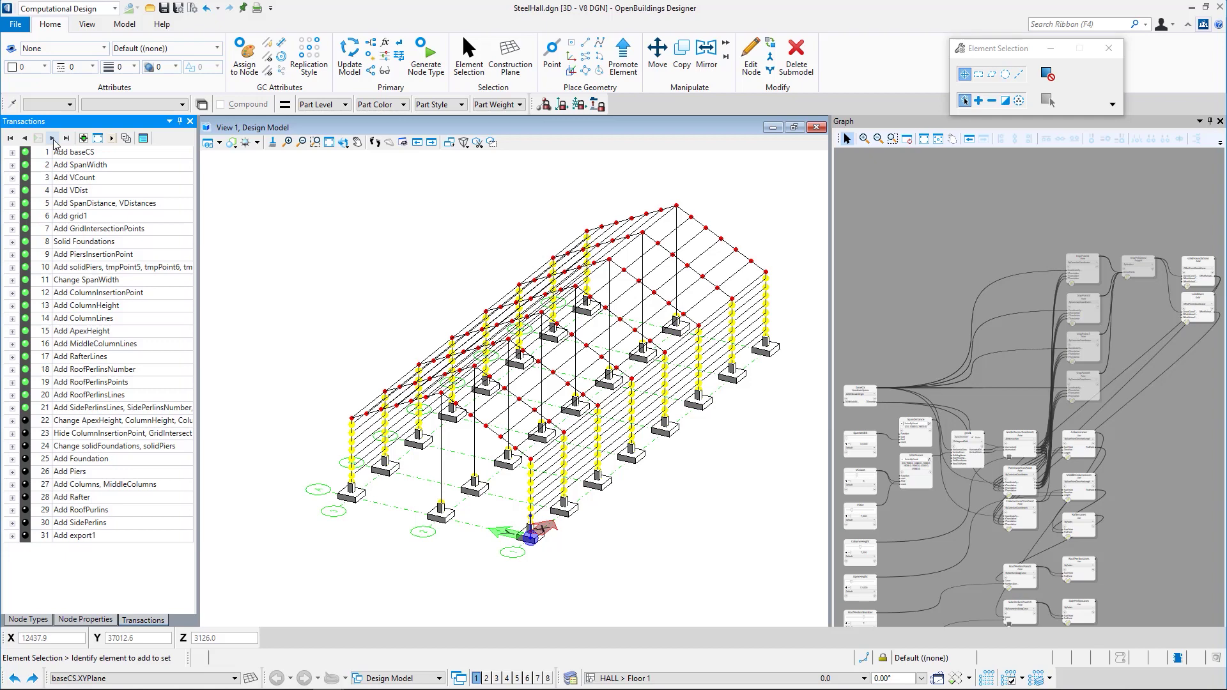
Play transaction 22 to change the parameter nodes and transaction 23 to hide the construction points.
{"action": "middle_click_drag", "start_coordinate": [870, 277], "coordinate": [873, 213]}
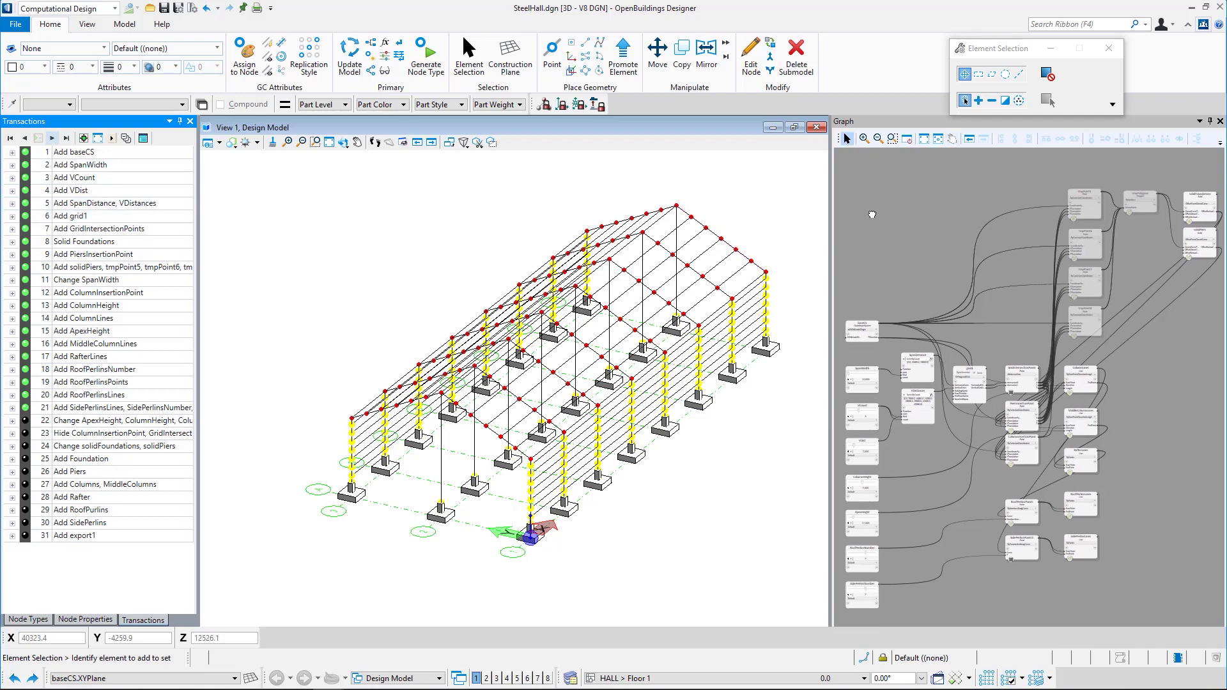
{"action": "left_click", "coordinate": [26, 422]}
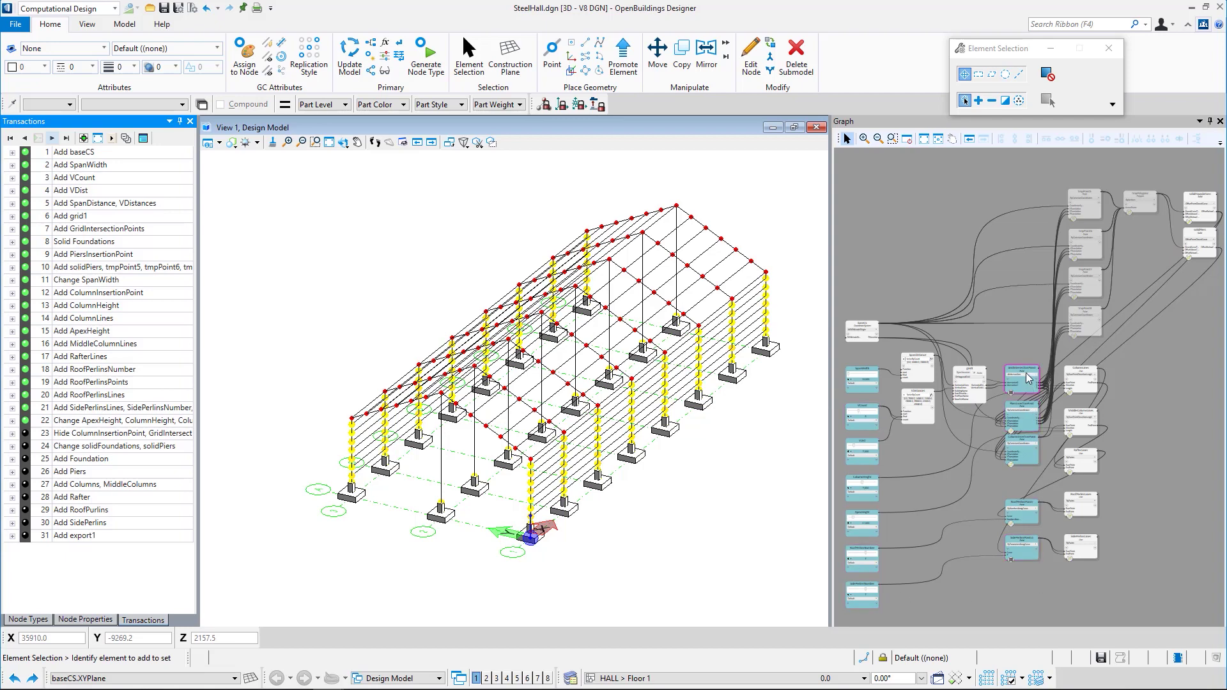
{"action": "left_click", "coordinate": [25, 434]}
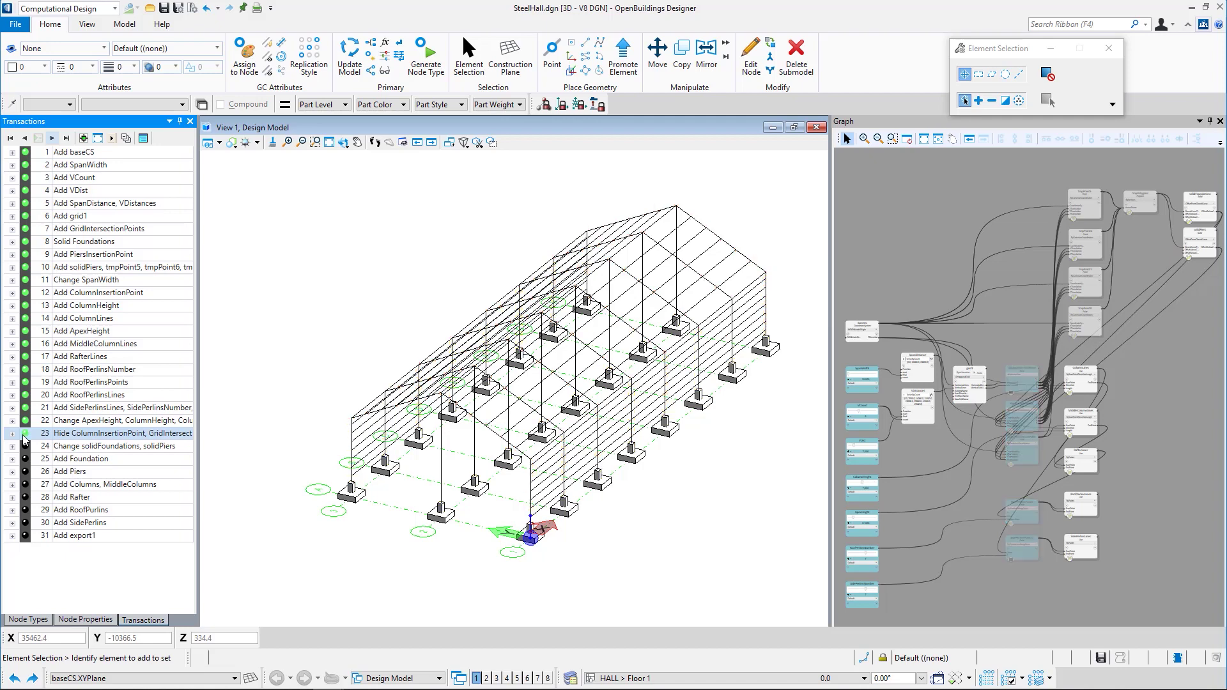
Raise the ApexHeight parameter to 15,000 in the node graph.
{"action": "middle_click_drag", "start_coordinate": [463, 460], "coordinate": [666, 501], "text": "shift"}
{"action": "scroll", "coordinate": [873, 566], "scroll_direction": "up", "scroll_amount": 6}
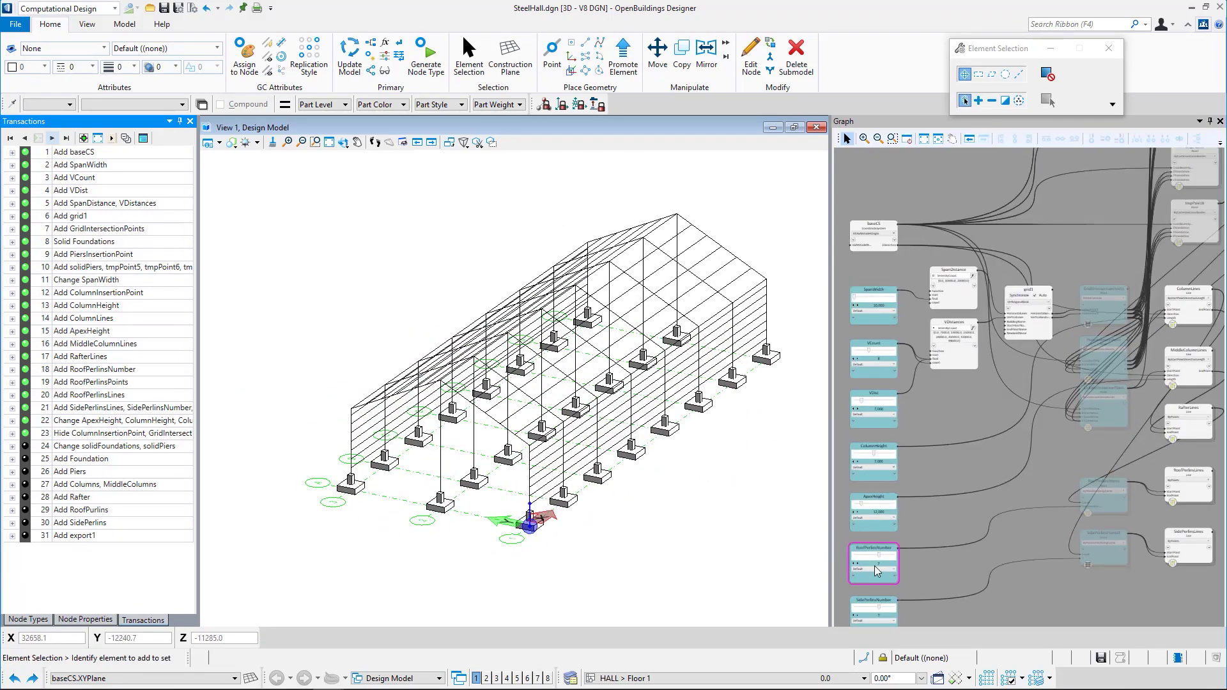
{"action": "middle_click_drag", "start_coordinate": [874, 550], "coordinate": [940, 404]}
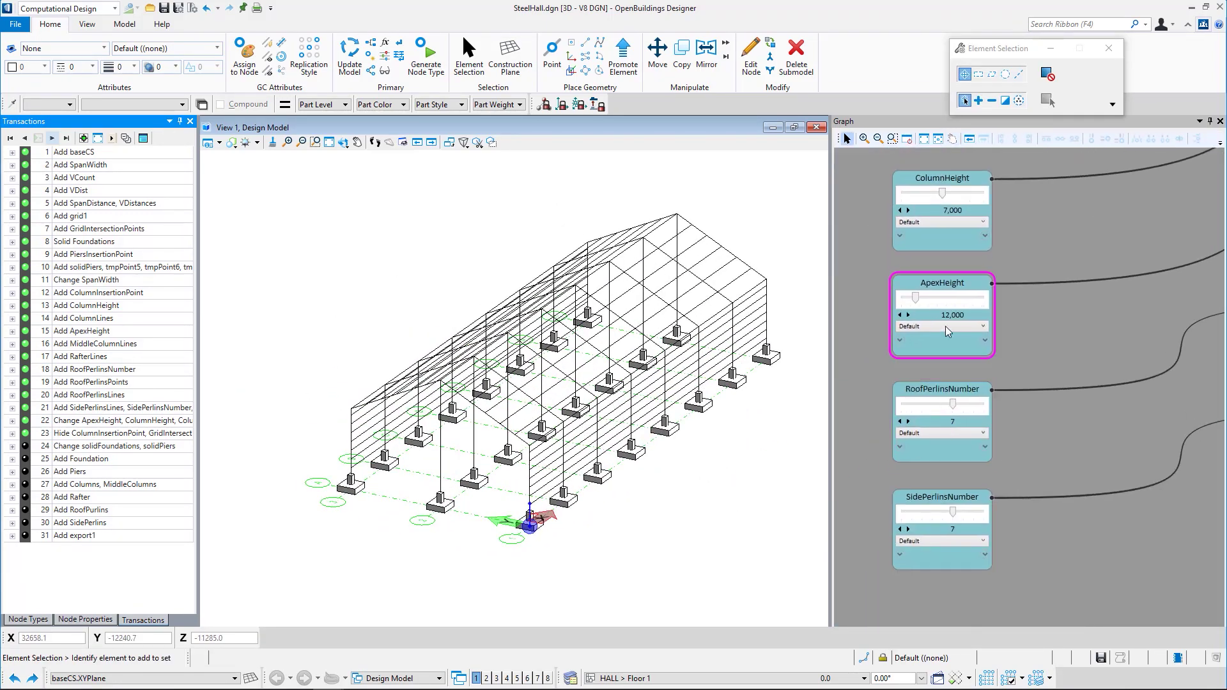
{"action": "left_click", "coordinate": [922, 297]}
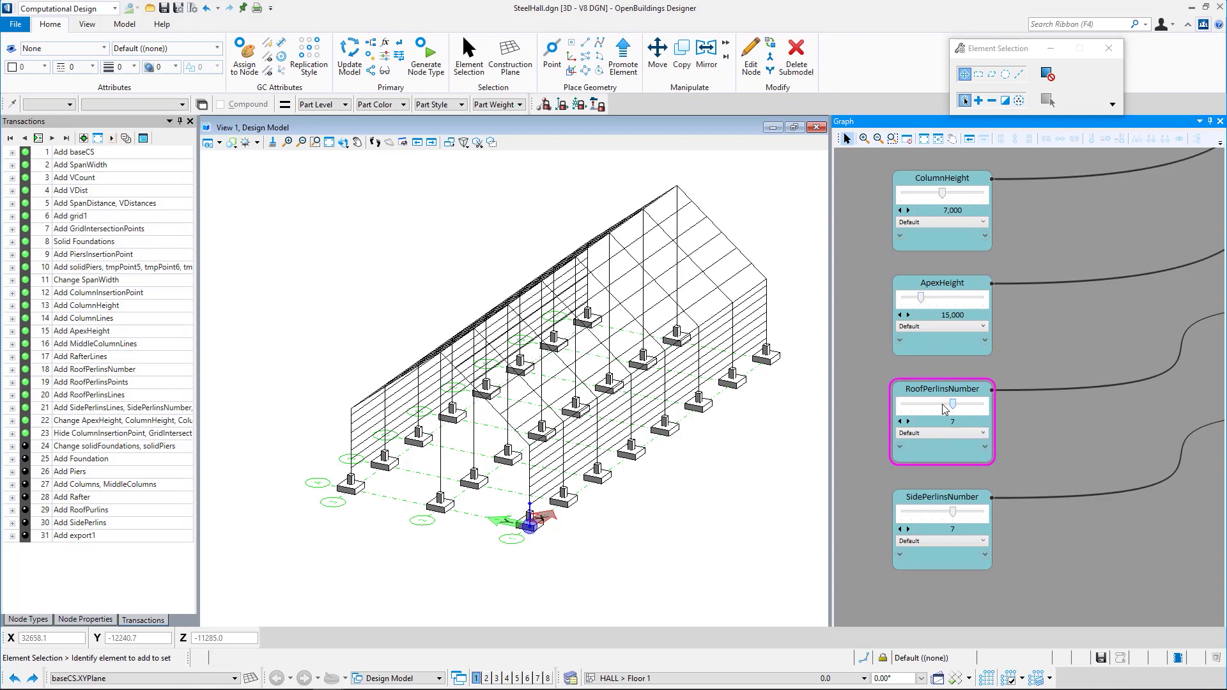
Reduce RoofPerlinsNumber and SidePerlinsNumber to 5 each and record the parameter changes as a new transaction.
{"action": "left_click_drag", "start_coordinate": [945, 409], "coordinate": [931, 409]}
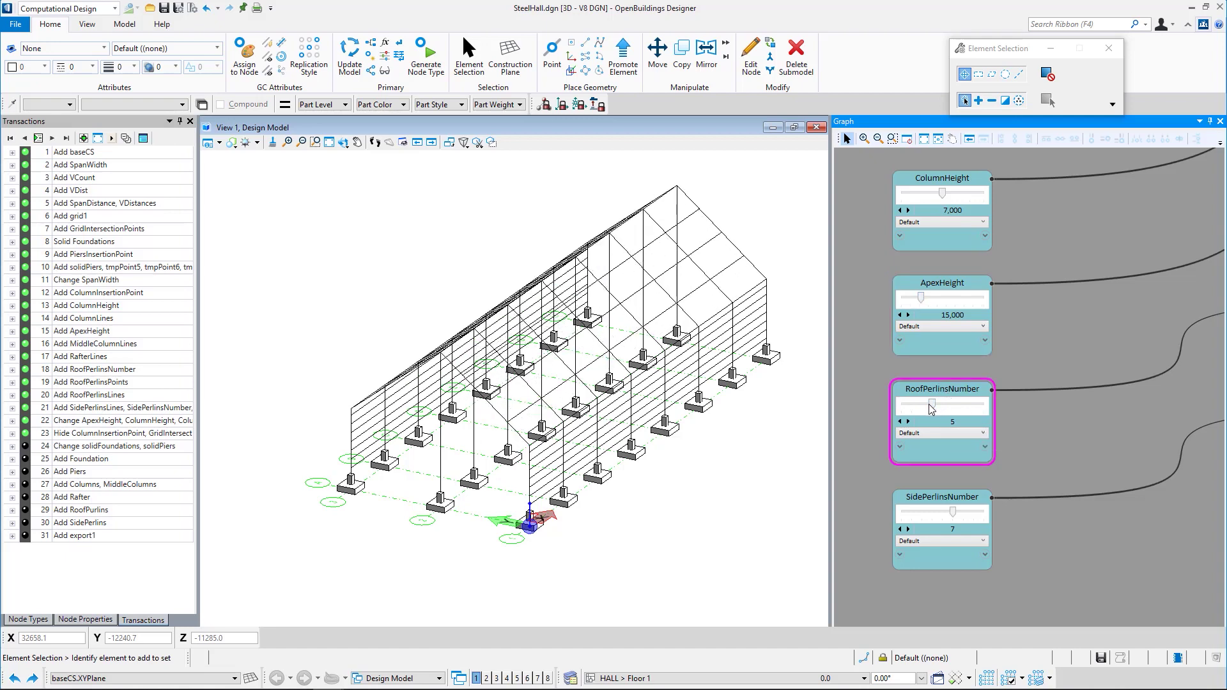
{"action": "left_click_drag", "start_coordinate": [953, 518], "coordinate": [931, 512]}
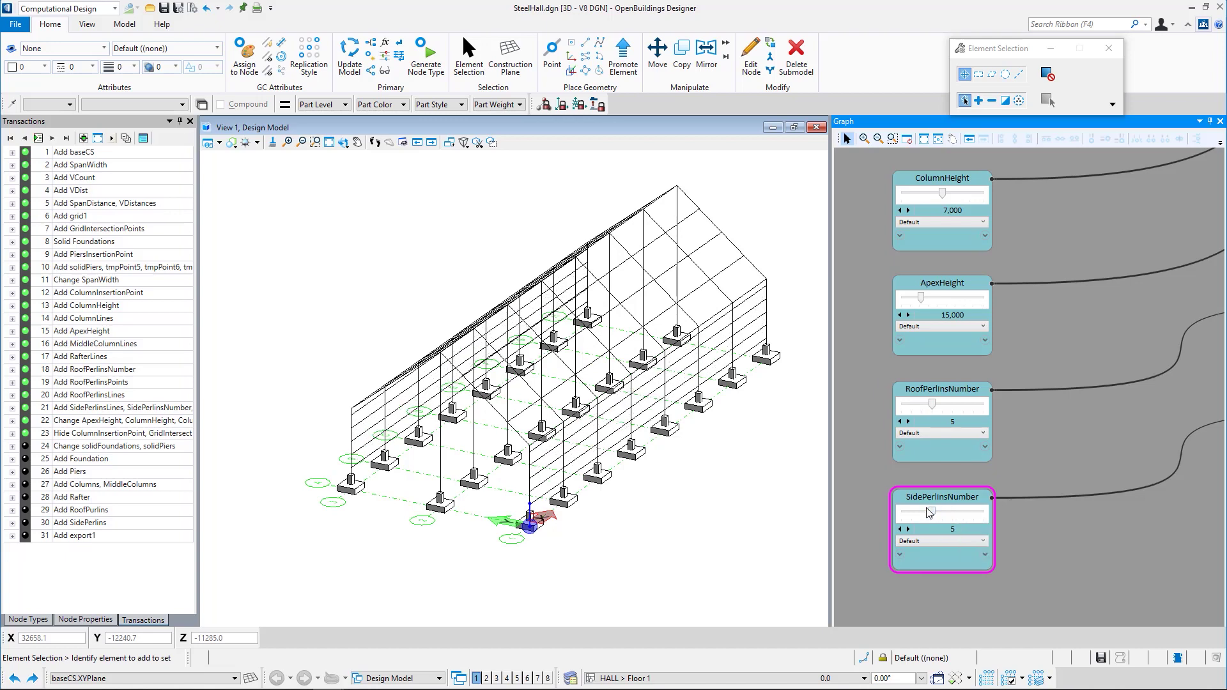
{"action": "middle_click_drag", "start_coordinate": [650, 539], "coordinate": [615, 537], "text": "shift"}
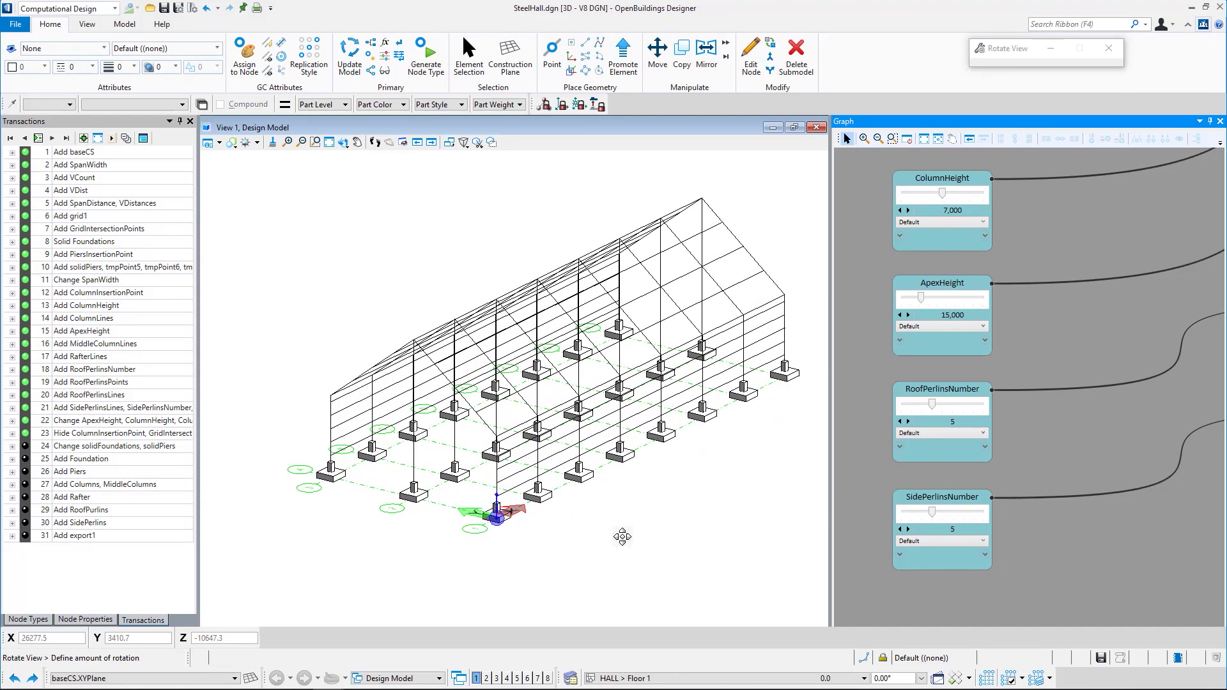
{"action": "left_click", "coordinate": [38, 138]}
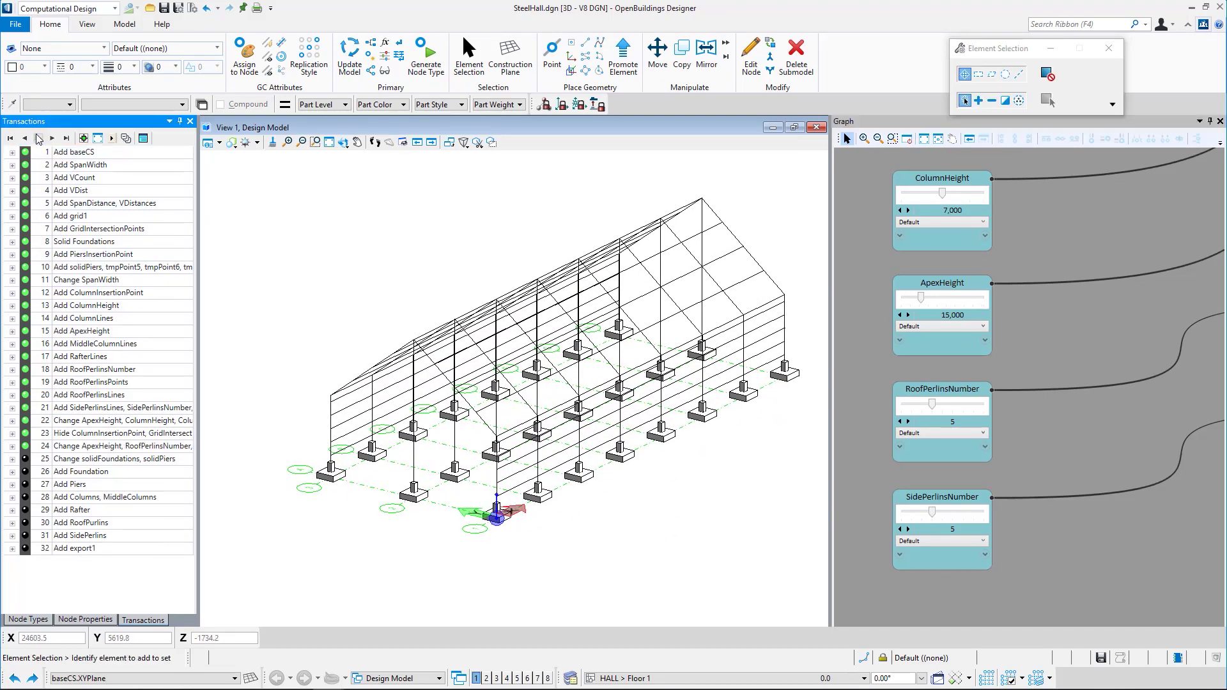
Suppress transaction 24 with the parameter changes and play through transaction 27 to add the foundations and piers.
{"action": "right_click", "coordinate": [77, 446]}
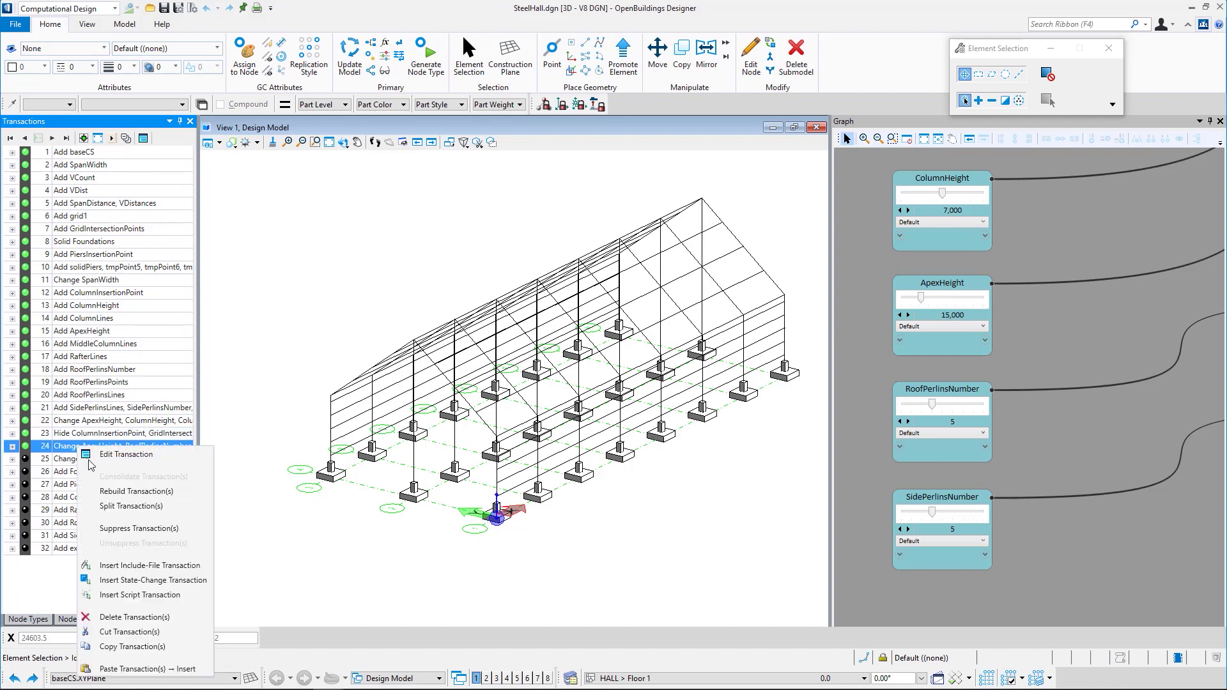
{"action": "left_click", "coordinate": [122, 534]}
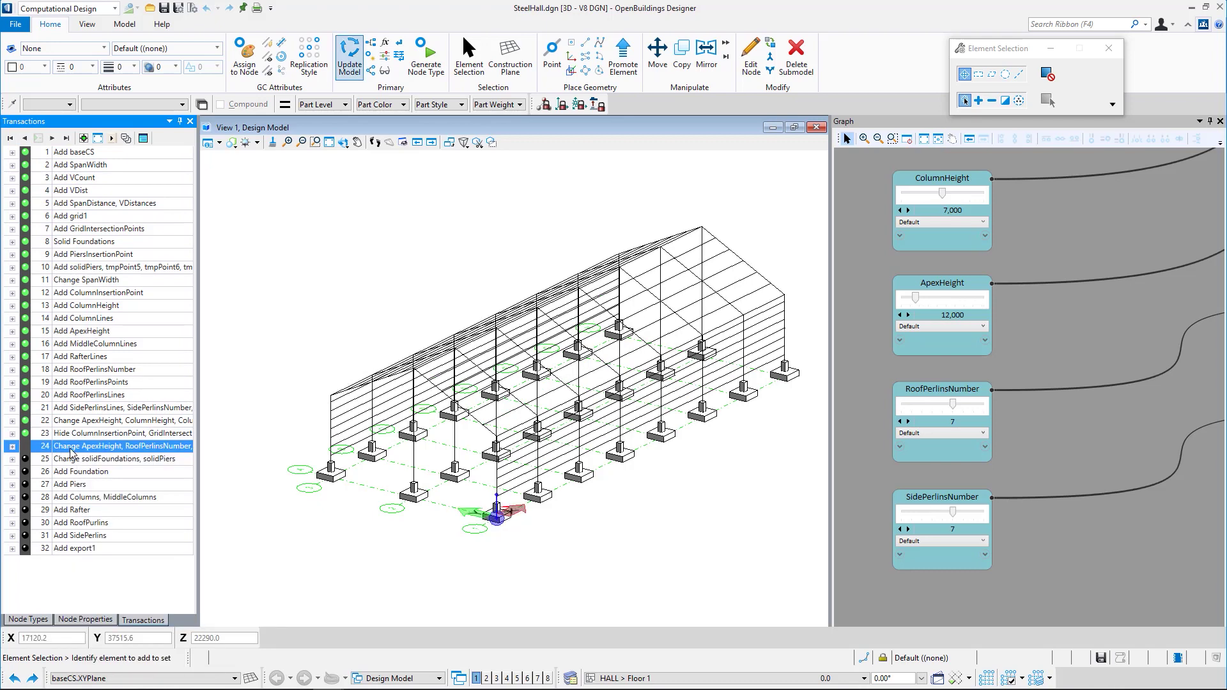
{"action": "left_click", "coordinate": [25, 485]}
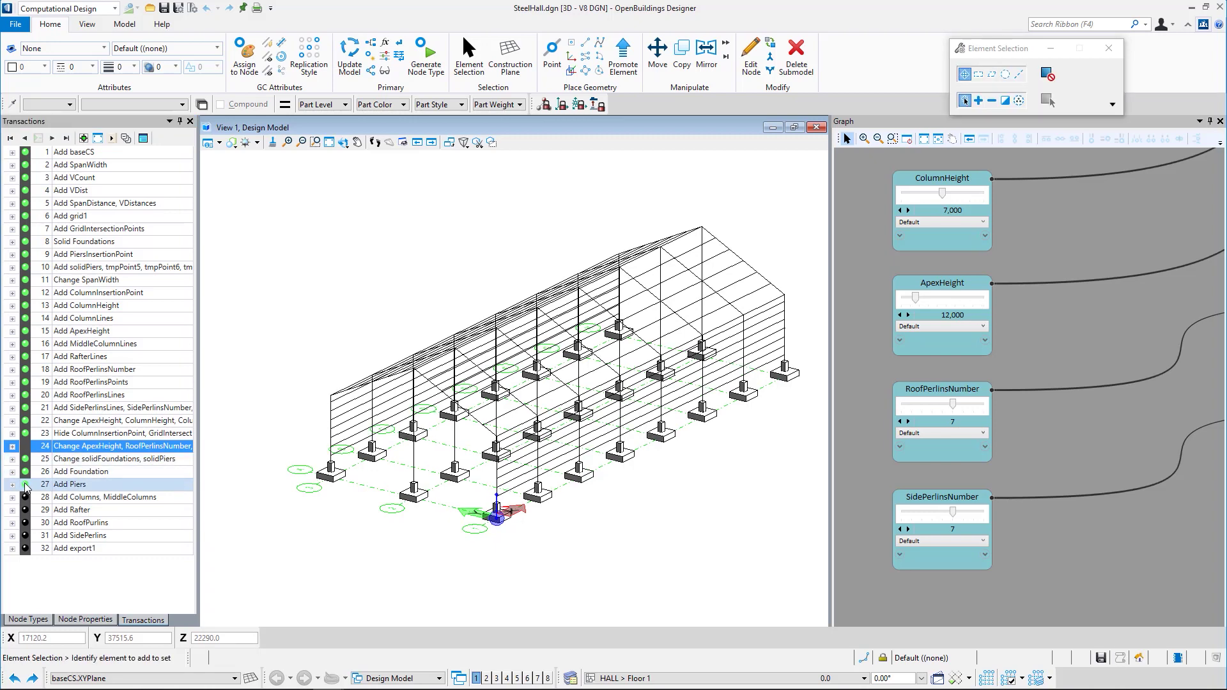
Play transactions 28 to 31 to add the columns, middle columns, rafters, roof purlins and side perlins.
{"action": "scroll", "coordinate": [735, 471], "scroll_direction": "down", "scroll_amount": 2}
{"action": "scroll", "coordinate": [1110, 374], "scroll_direction": "down", "scroll_amount": 5}
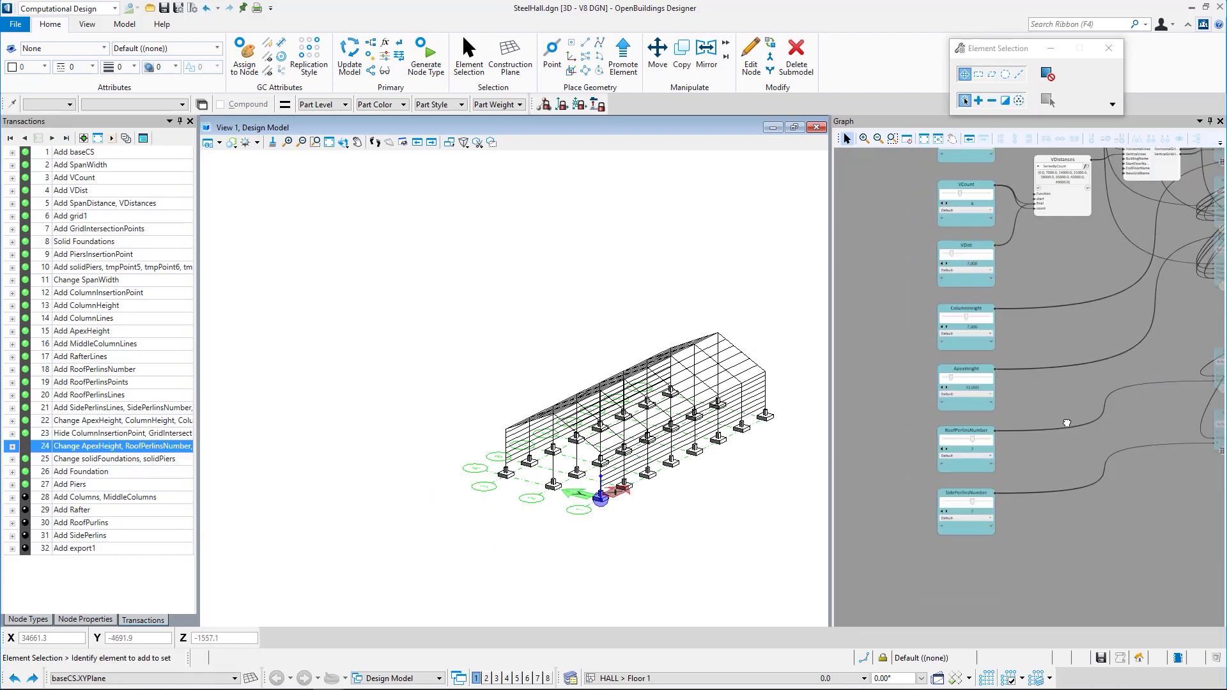
{"action": "middle_click_drag", "start_coordinate": [1003, 497], "coordinate": [968, 480]}
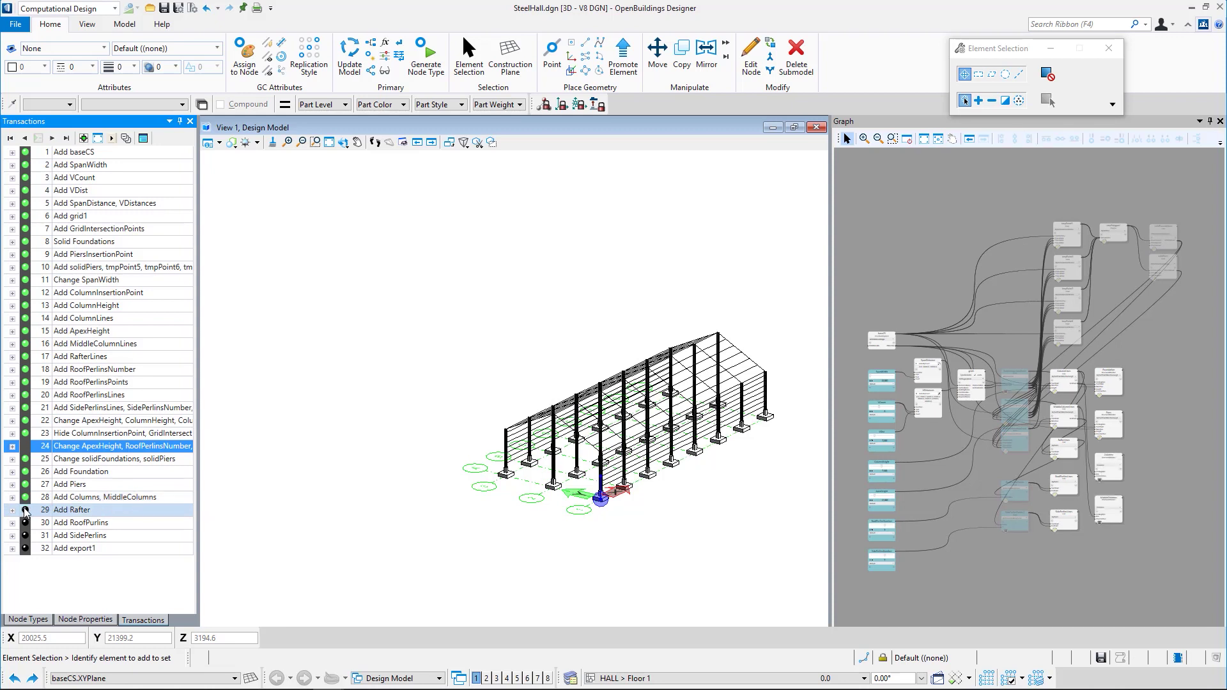
{"action": "left_click", "coordinate": [24, 511]}
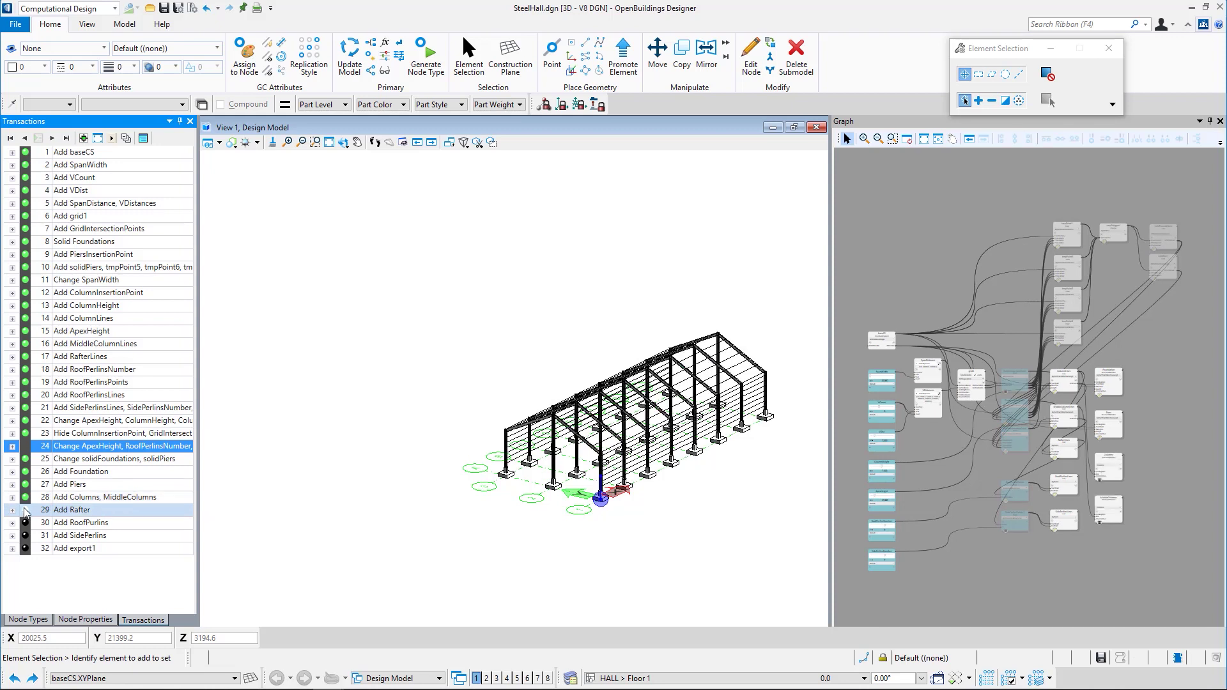
{"action": "left_click", "coordinate": [25, 523]}
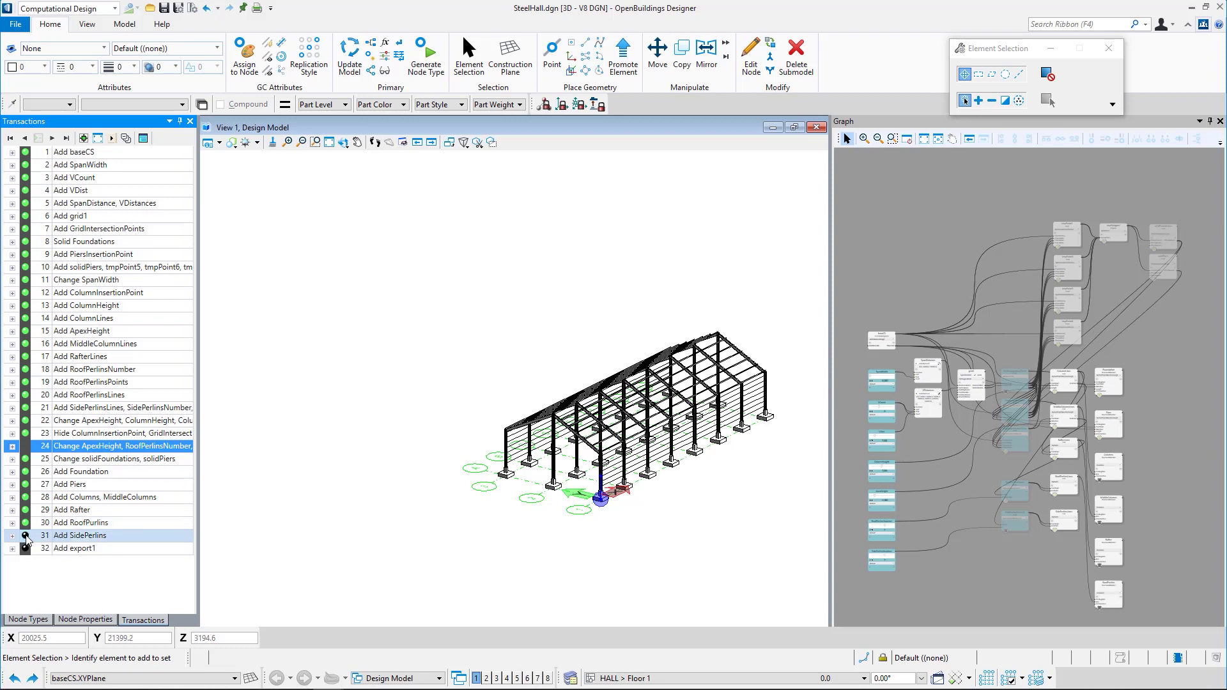
{"action": "left_click", "coordinate": [26, 537]}
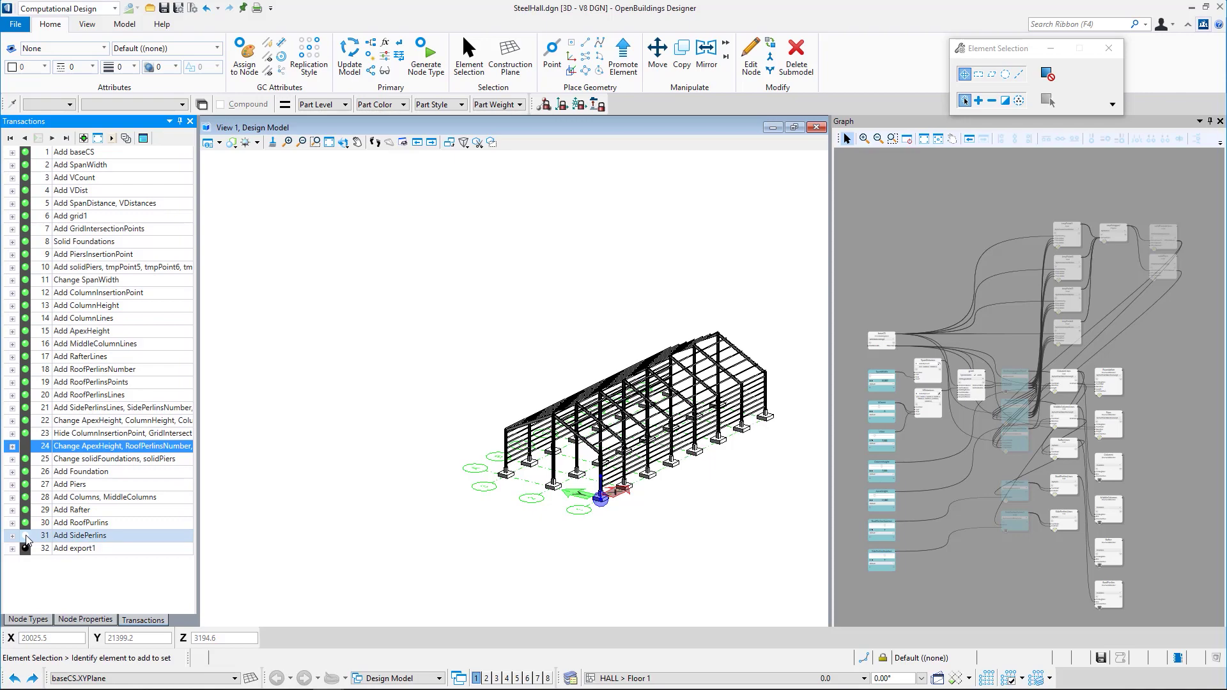
Inspect the completed steel frame and play transaction 32 to add the export1 node.
{"action": "scroll", "coordinate": [661, 419], "scroll_direction": "up", "scroll_amount": 5}
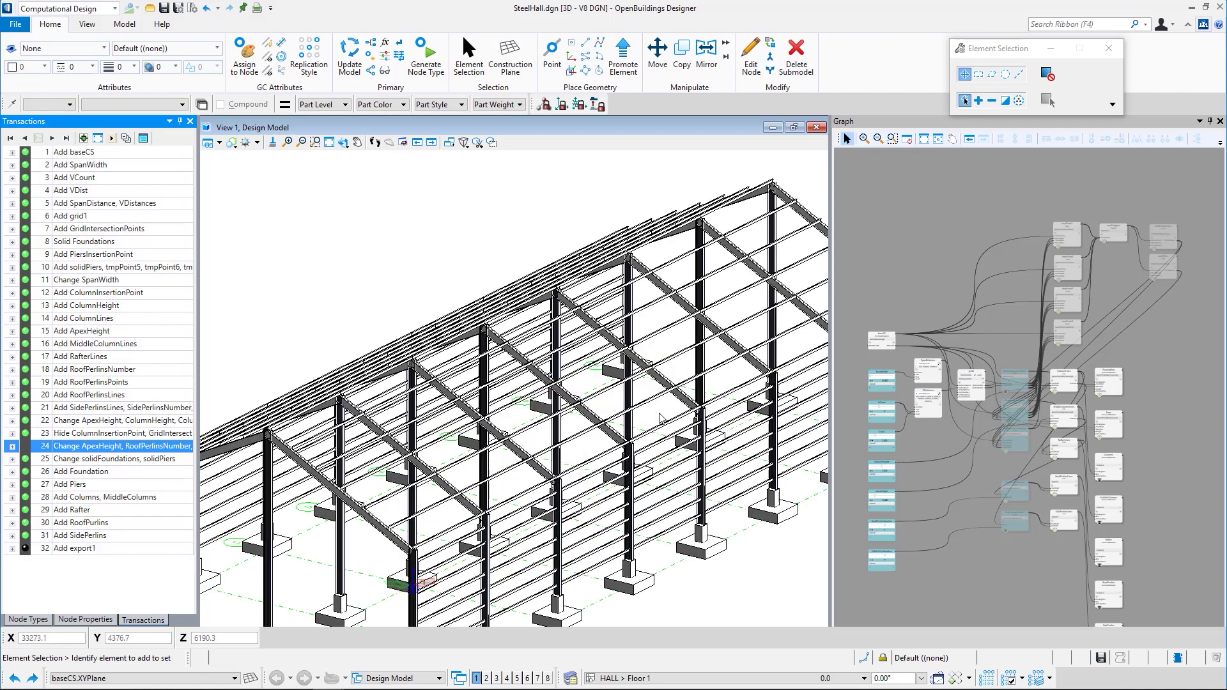
{"action": "scroll", "coordinate": [662, 419], "scroll_direction": "down", "scroll_amount": 8}
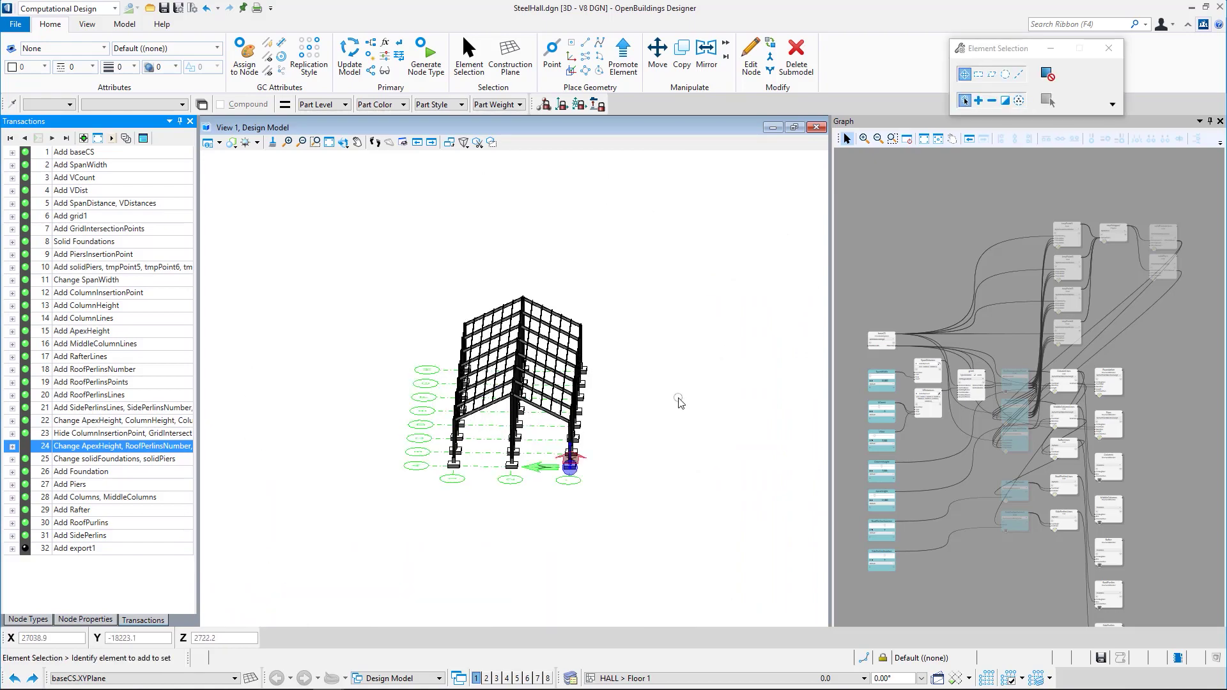
{"action": "scroll", "coordinate": [580, 408], "scroll_direction": "up", "scroll_amount": 3}
{"action": "middle_click_drag", "start_coordinate": [579, 408], "coordinate": [589, 435]}
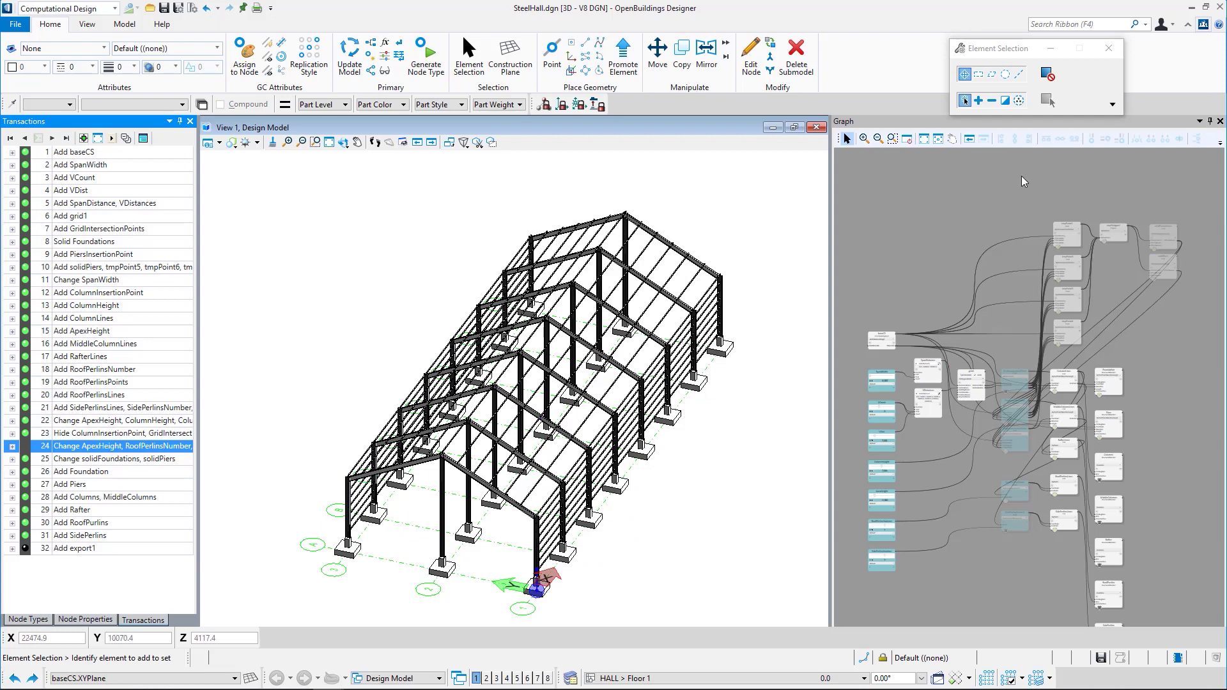
{"action": "middle_click_drag", "start_coordinate": [1075, 427], "coordinate": [1051, 346]}
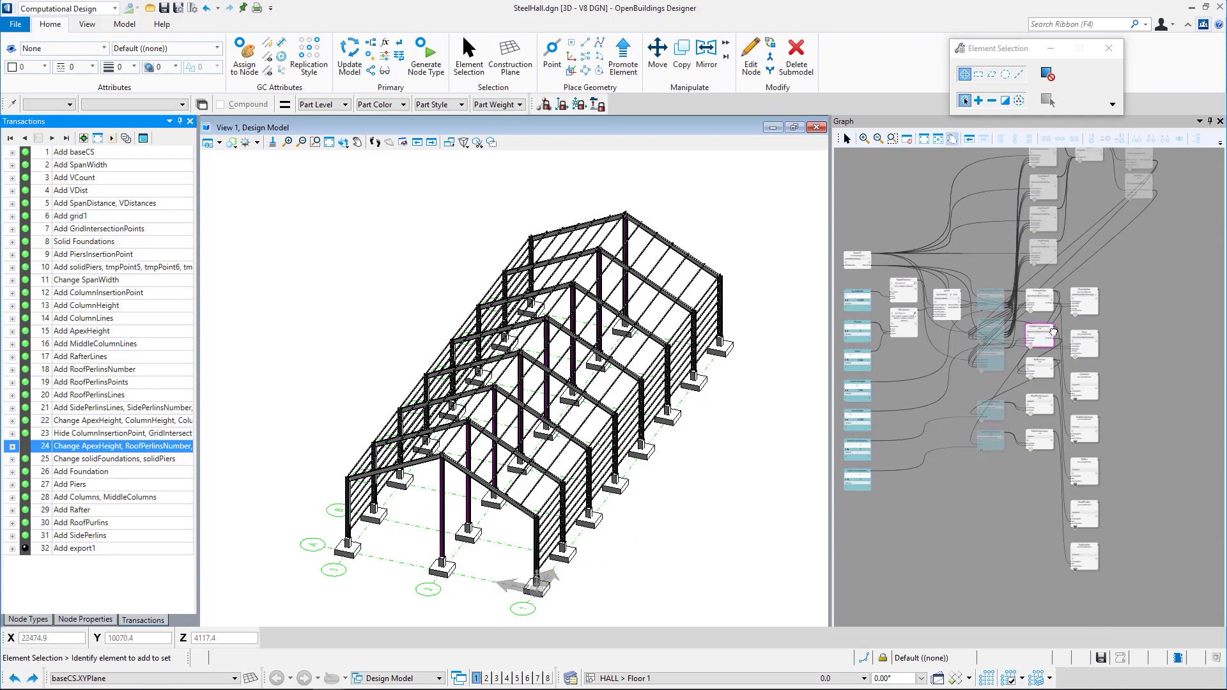
{"action": "left_click", "coordinate": [27, 548]}
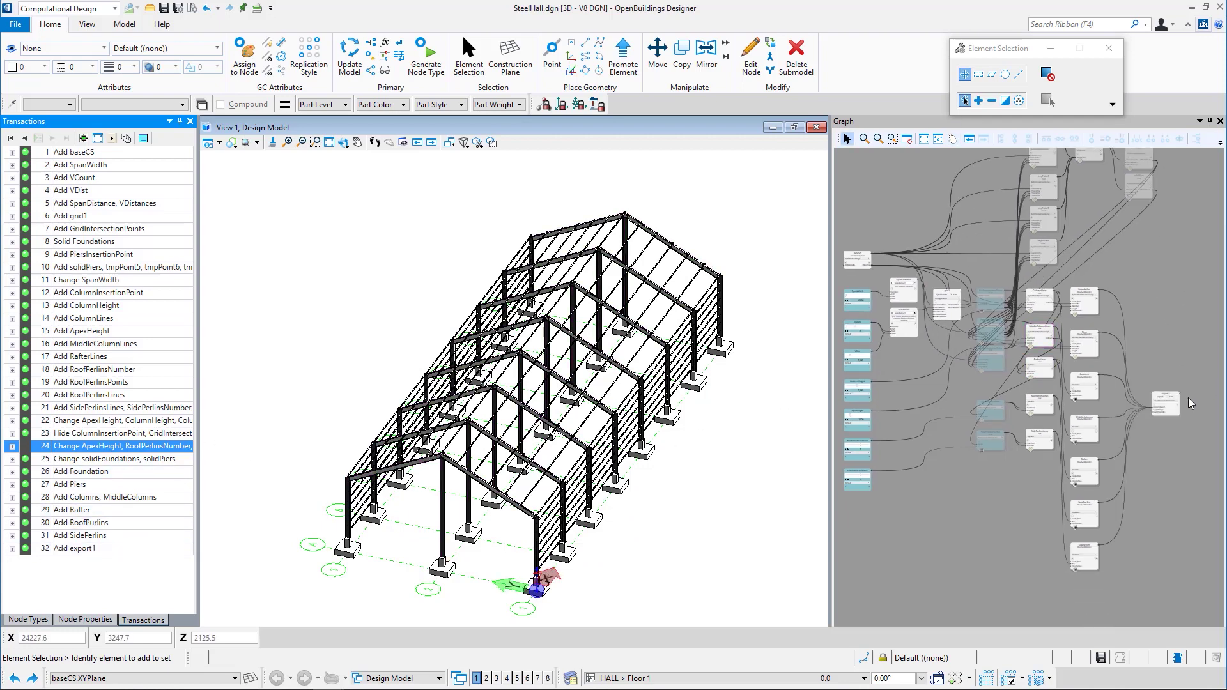
Examine the target design file path and file name in the export1 node's ExportDesign input.
{"action": "scroll", "coordinate": [1171, 410], "scroll_direction": "up", "scroll_amount": 1}
{"action": "scroll", "coordinate": [1137, 420], "scroll_direction": "up", "scroll_amount": 1}
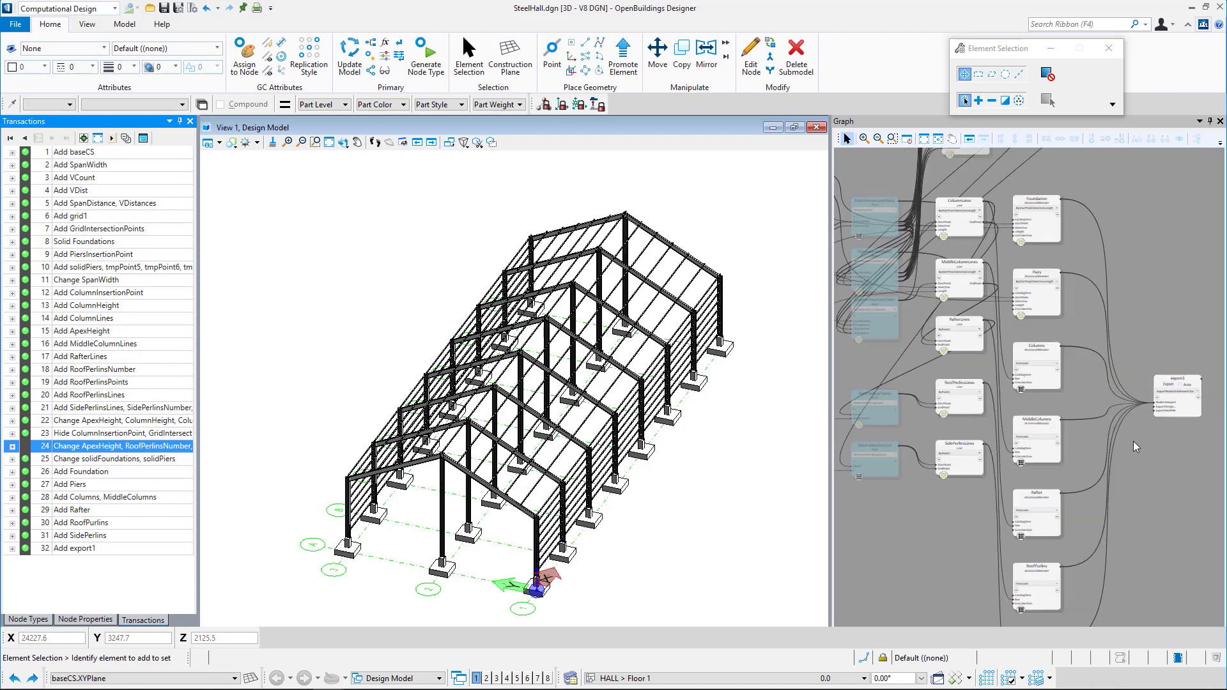
{"action": "scroll", "coordinate": [1125, 421], "scroll_direction": "up", "scroll_amount": 2}
{"action": "scroll", "coordinate": [1140, 419], "scroll_direction": "up", "scroll_amount": 2}
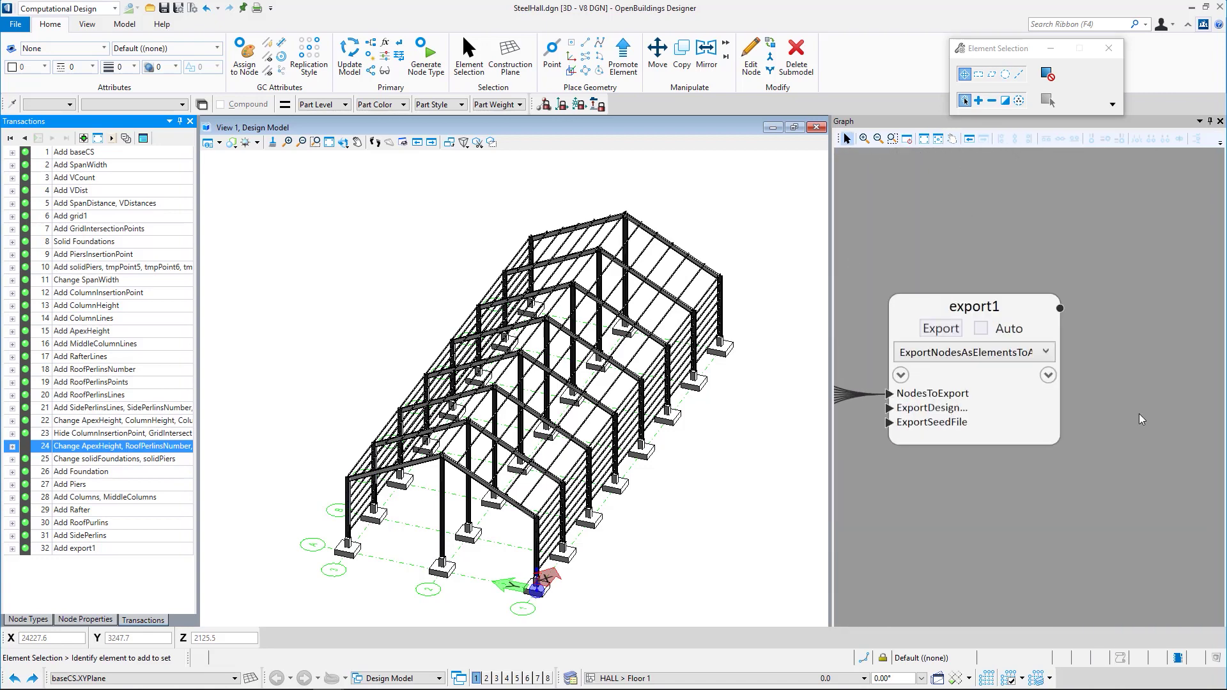
{"action": "left_click", "coordinate": [939, 407]}
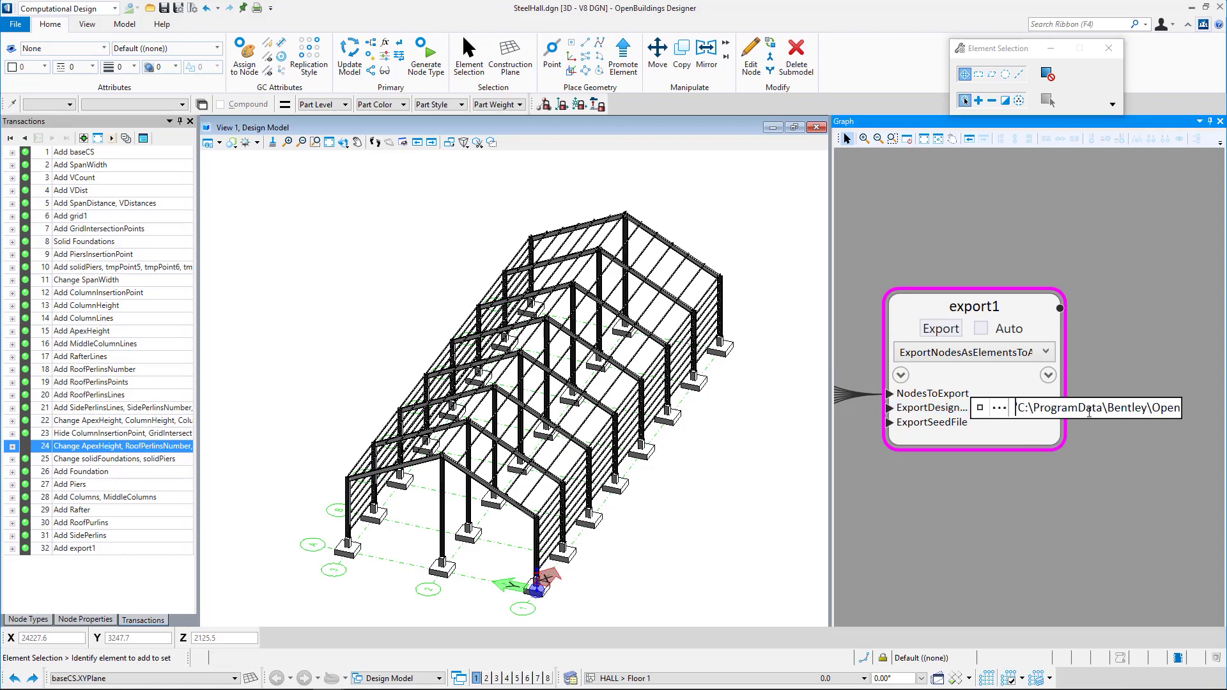
{"action": "left_click_drag", "start_coordinate": [1086, 409], "coordinate": [1187, 410]}
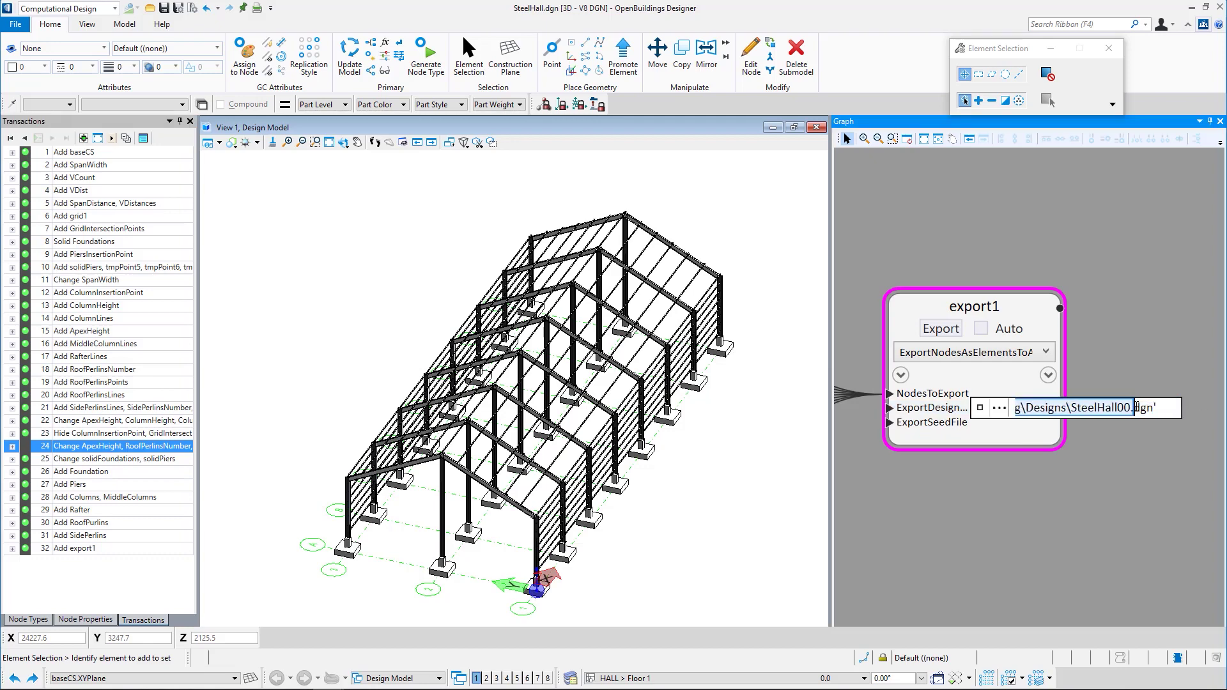
{"action": "left_click", "coordinate": [1135, 409]}
{"action": "left_click_drag", "start_coordinate": [1071, 408], "coordinate": [1123, 402]}
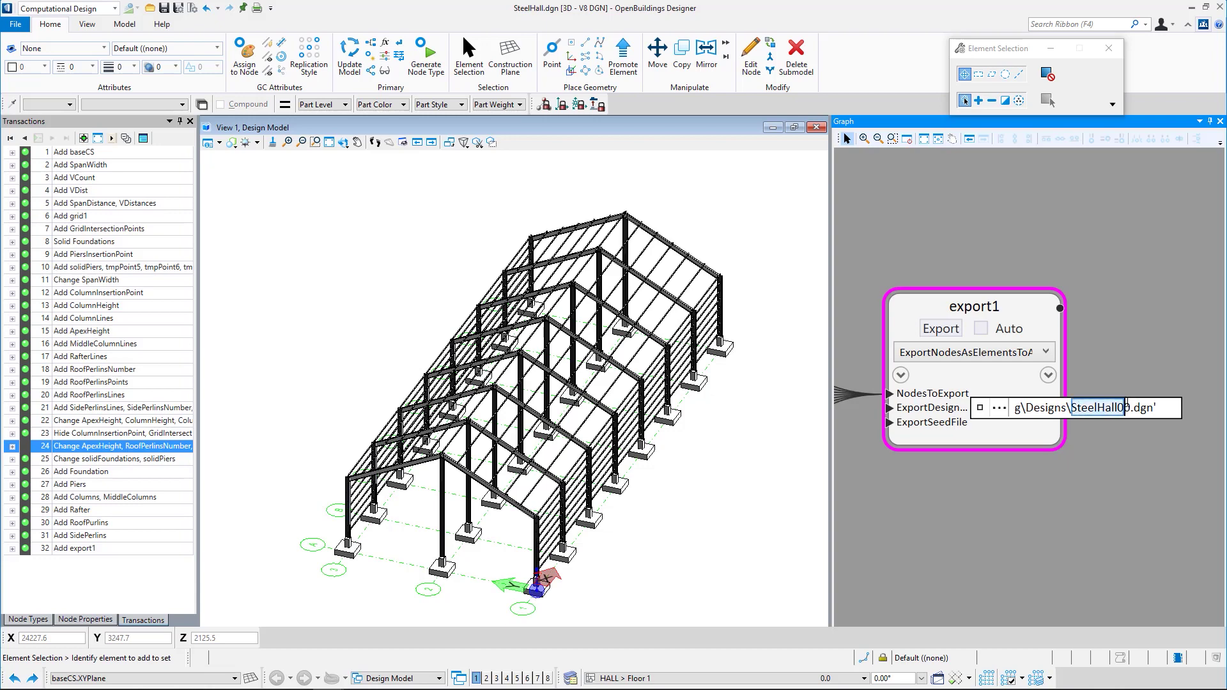
{"action": "left_click", "coordinate": [1127, 405]}
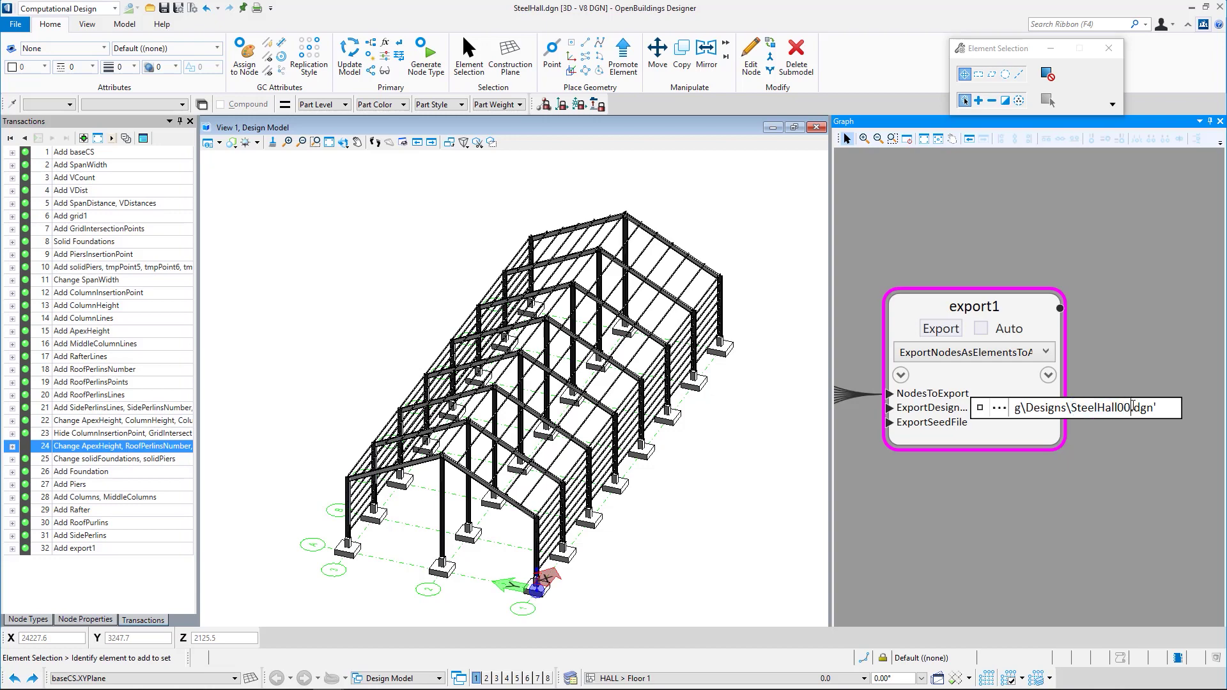
Run the export1 node to export the steel hall to SteelHall00.dgn.
{"action": "left_click", "coordinate": [945, 335]}
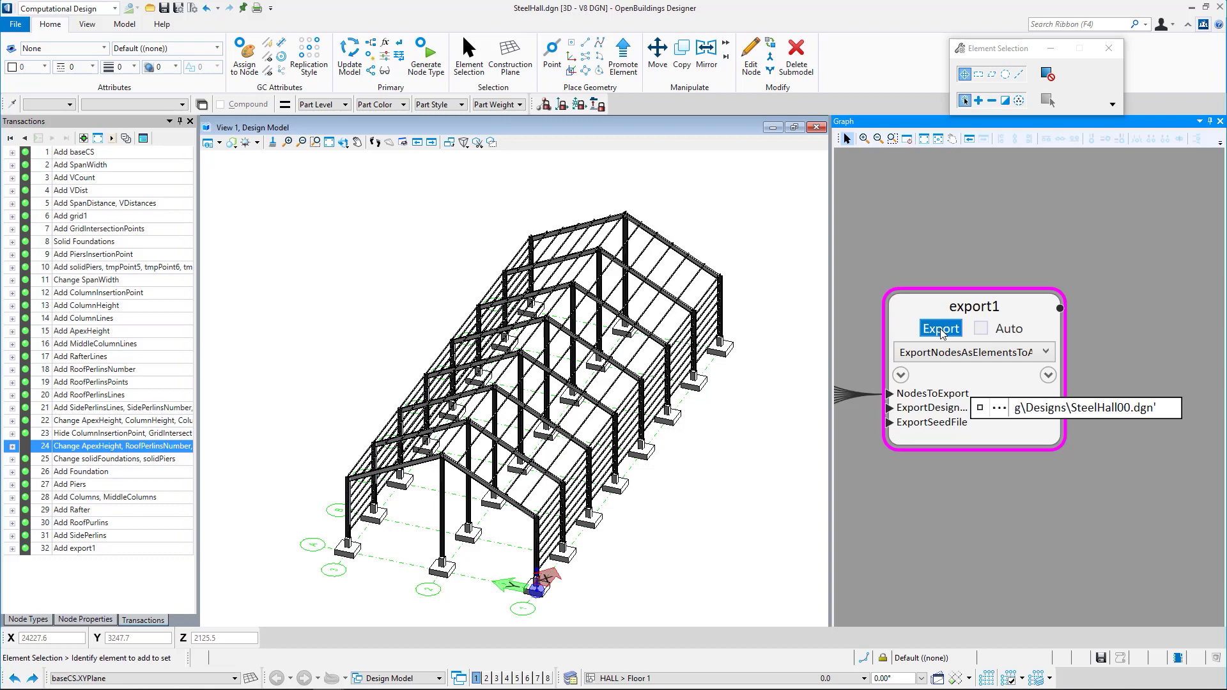
{"action": "left_click", "coordinate": [941, 330]}
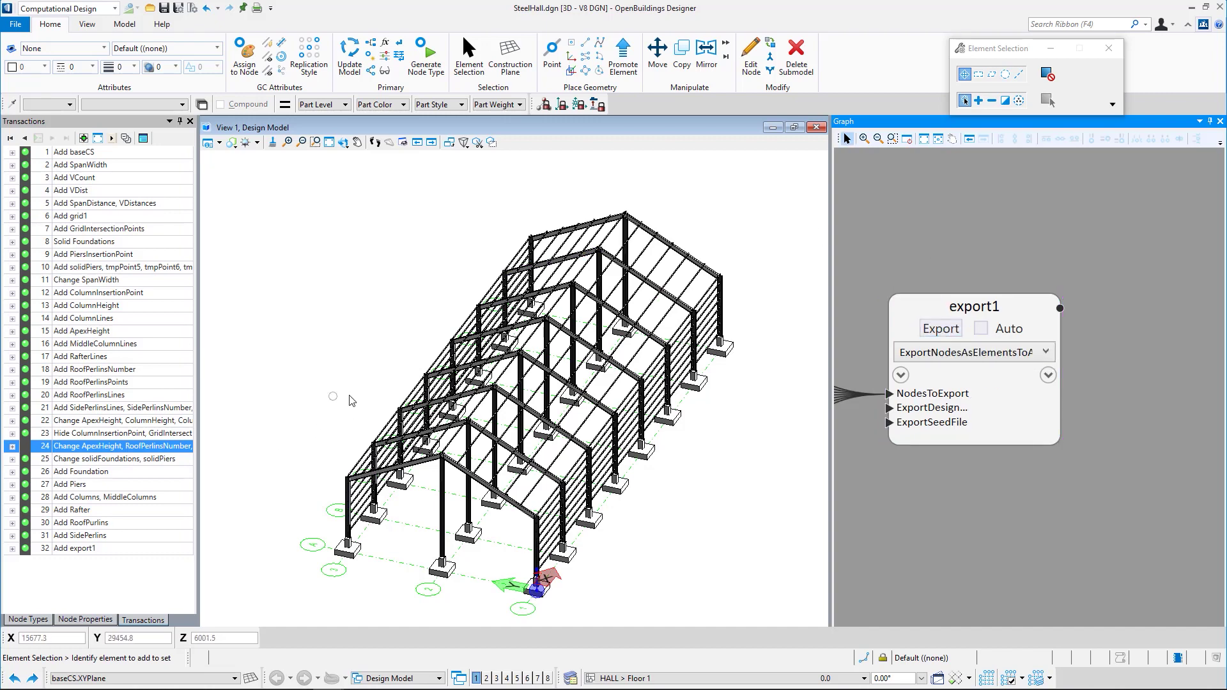
Set the VCount parameter to 10 and check the lengthened steel hall in the model view.
{"action": "scroll", "coordinate": [962, 258], "scroll_direction": "down", "scroll_amount": 7}
{"action": "middle_click_drag", "start_coordinate": [928, 311], "coordinate": [1122, 387]}
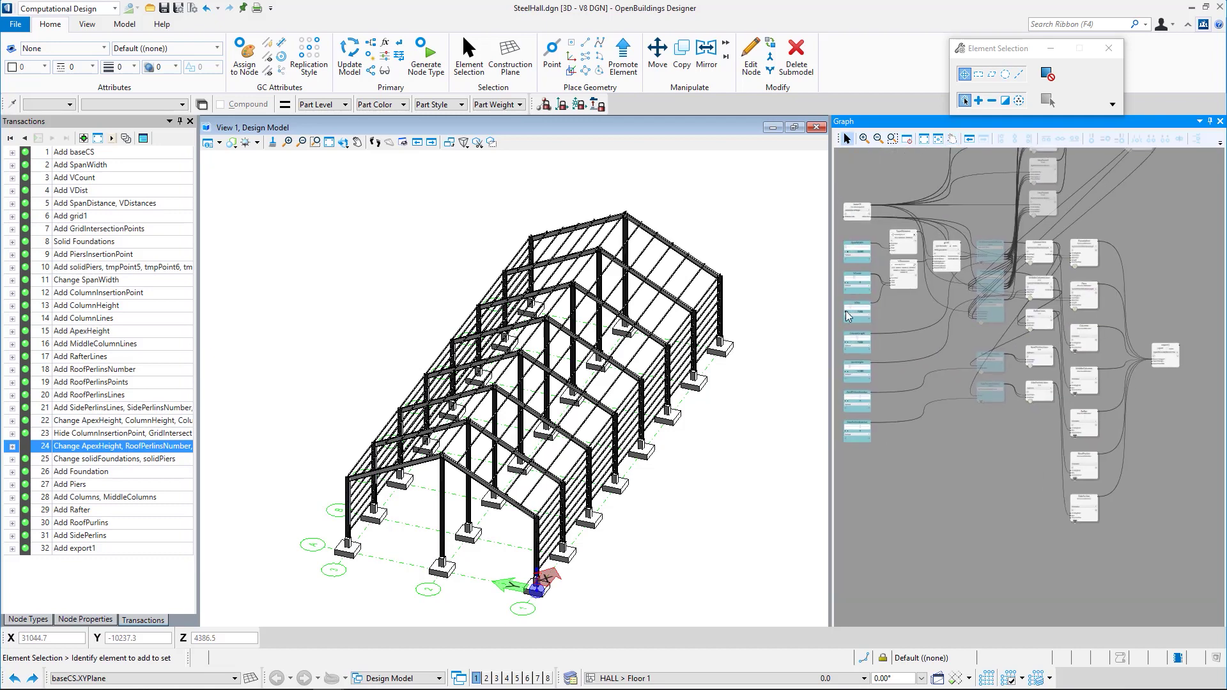
{"action": "scroll", "coordinate": [850, 319], "scroll_direction": "up", "scroll_amount": 5}
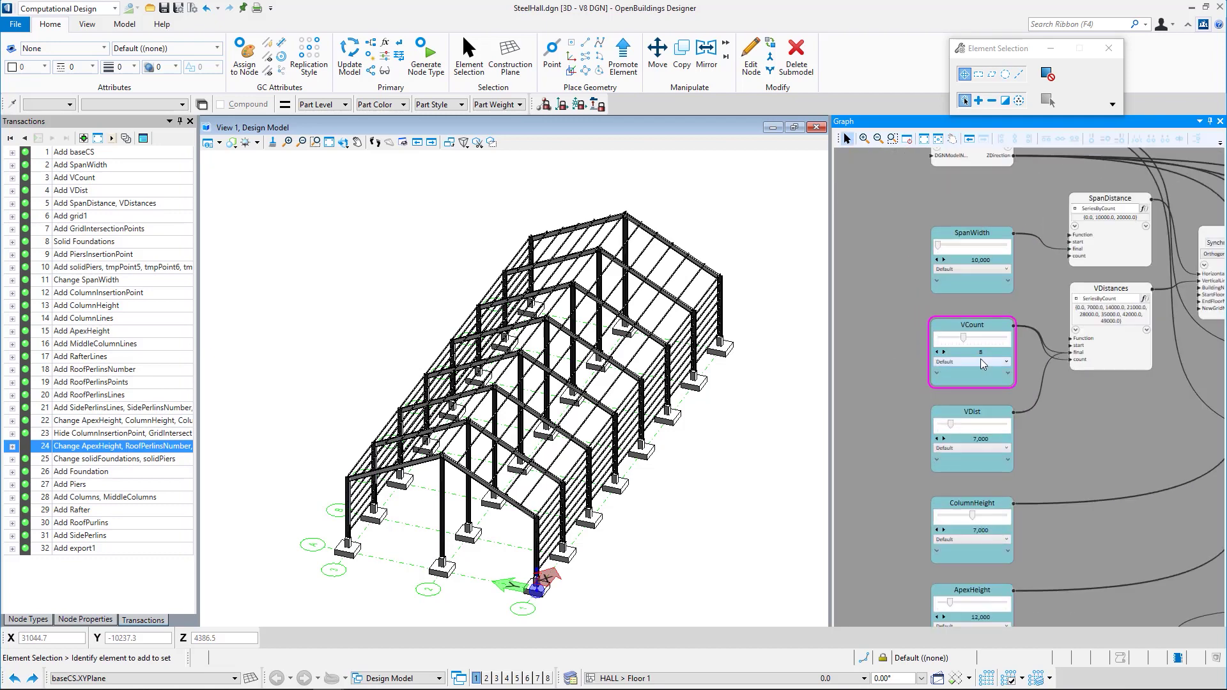
{"action": "left_click", "coordinate": [980, 352]}
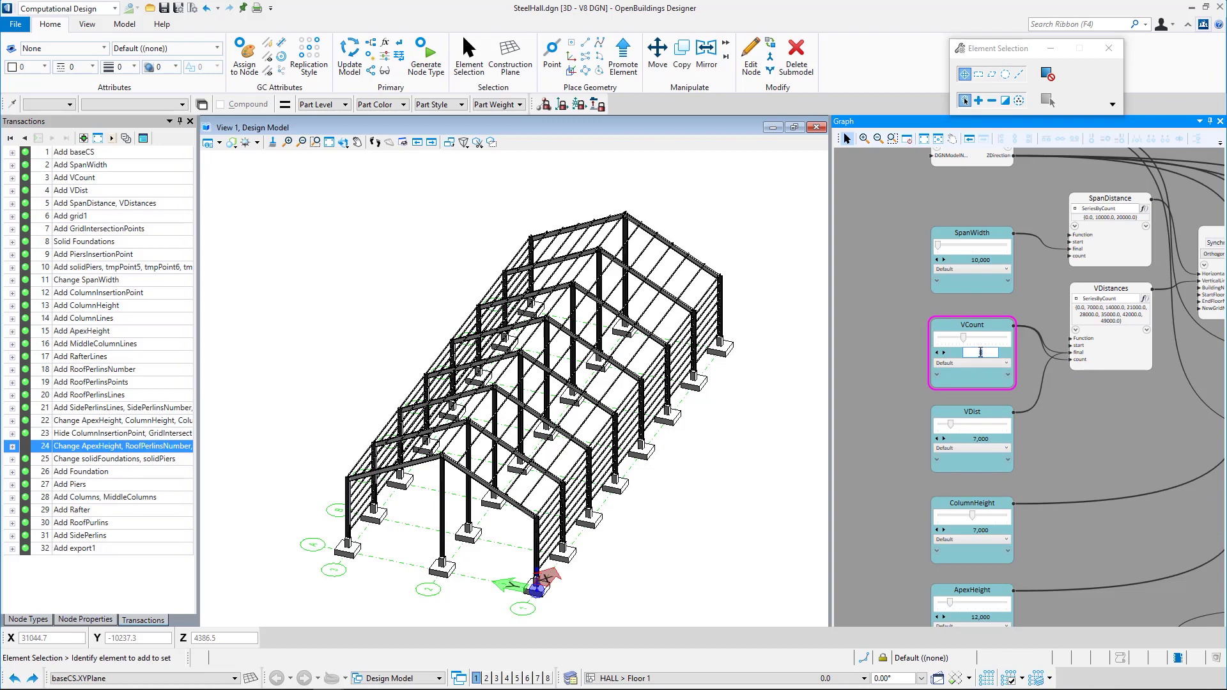
{"action": "key", "text": "Return"}
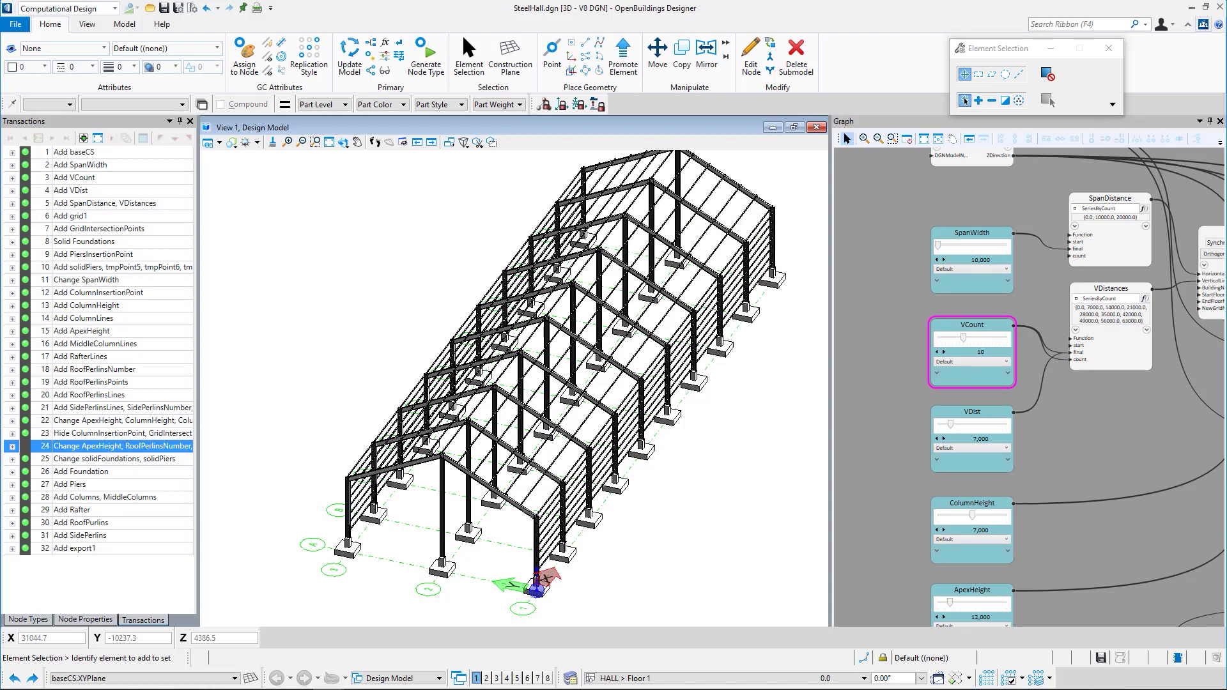
{"action": "scroll", "coordinate": [735, 362], "scroll_direction": "down", "scroll_amount": 2}
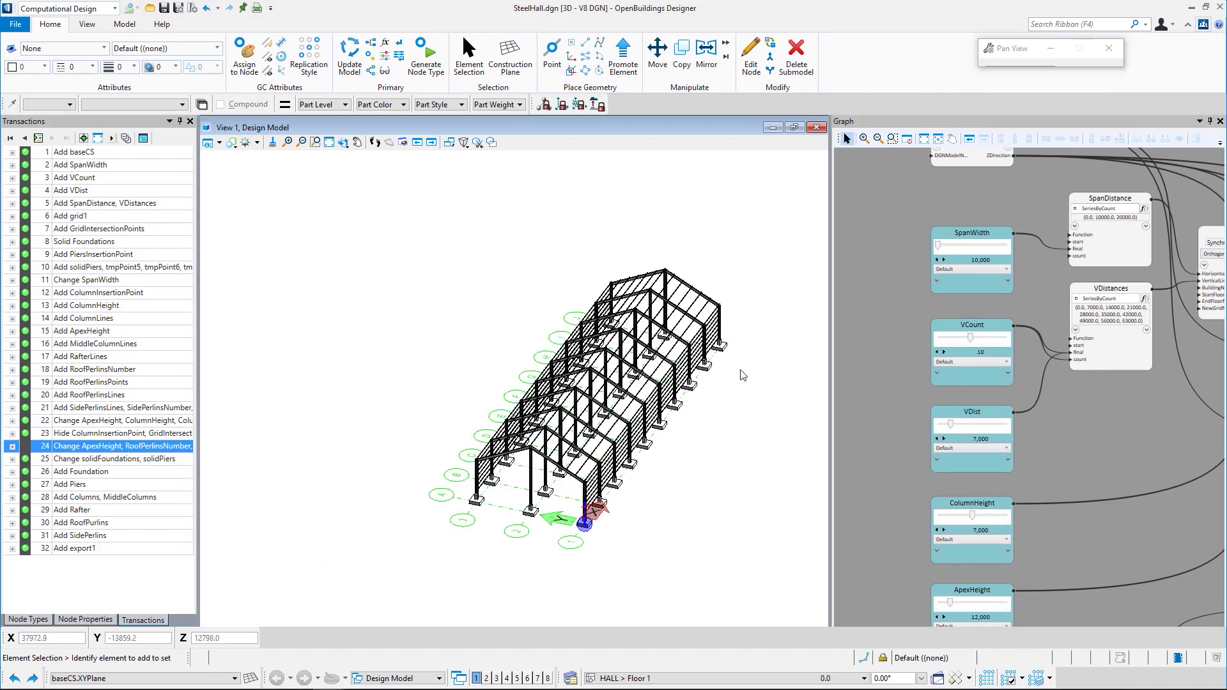
{"action": "middle_click_drag", "start_coordinate": [737, 368], "coordinate": [663, 392]}
Change the export1 node's target design file name to SteelHall01.dgn, apply it and run the export.
{"action": "scroll", "coordinate": [1097, 424], "scroll_direction": "down", "scroll_amount": 2}
{"action": "middle_click_drag", "start_coordinate": [1119, 425], "coordinate": [827, 446]}
{"action": "middle_click_drag", "start_coordinate": [1156, 425], "coordinate": [988, 420]}
{"action": "middle_click_drag", "start_coordinate": [1150, 451], "coordinate": [1035, 384]}
{"action": "scroll", "coordinate": [1082, 499], "scroll_direction": "up", "scroll_amount": 4}
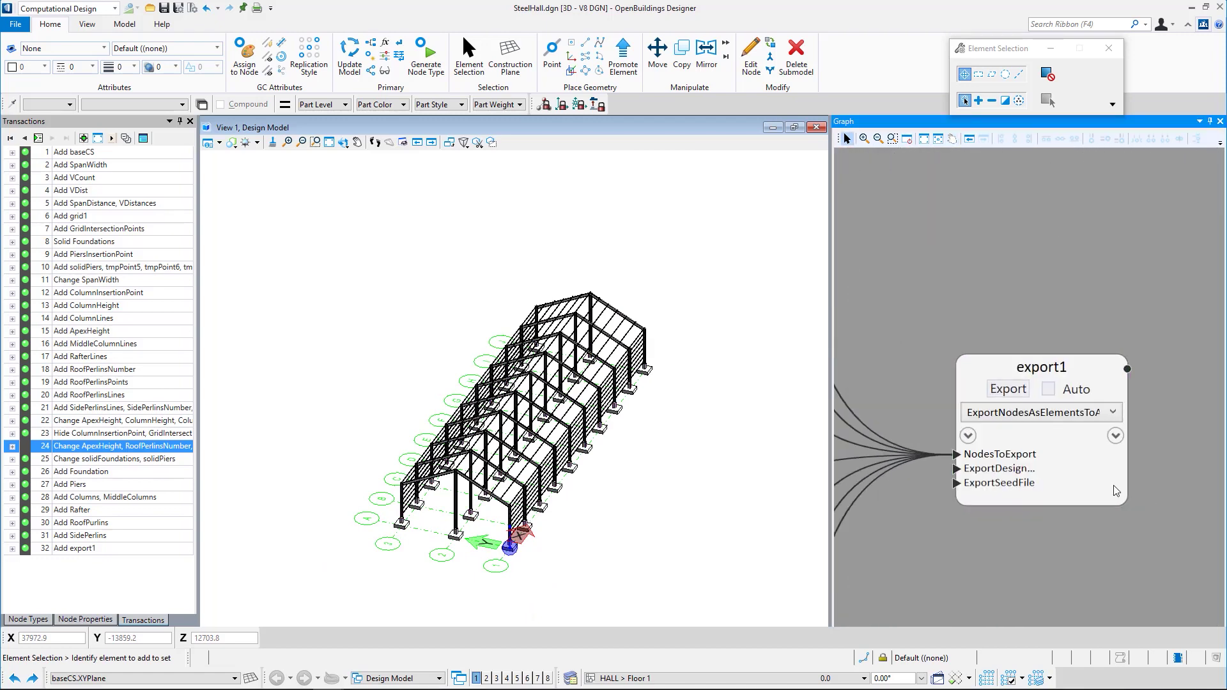
{"action": "left_click", "coordinate": [1010, 472]}
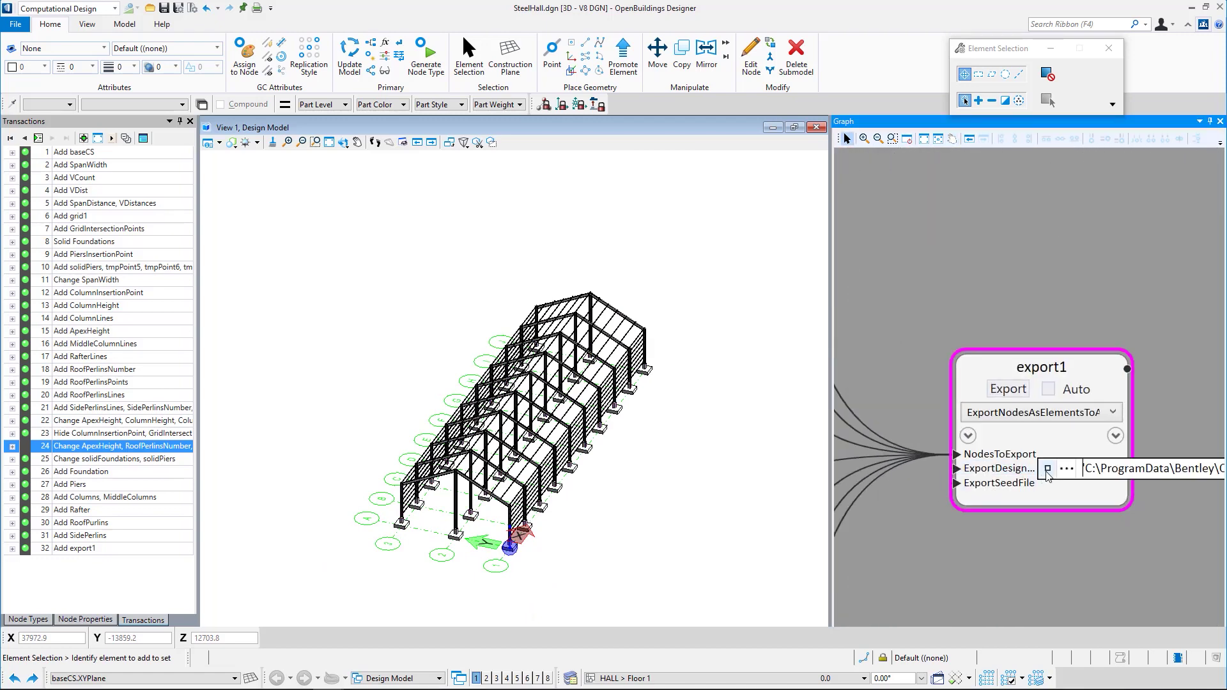
{"action": "left_click", "coordinate": [1067, 468]}
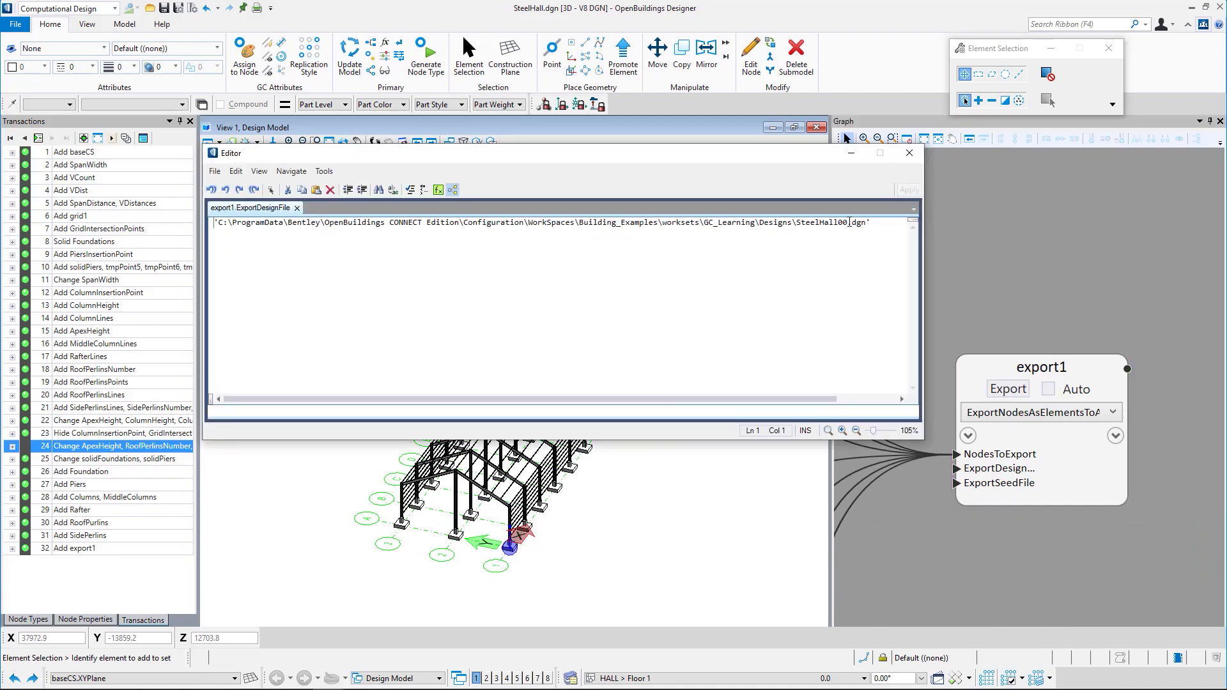
{"action": "key", "text": "BackSpace"}
{"action": "left_click", "coordinate": [916, 190]}
{"action": "left_click", "coordinate": [911, 156]}
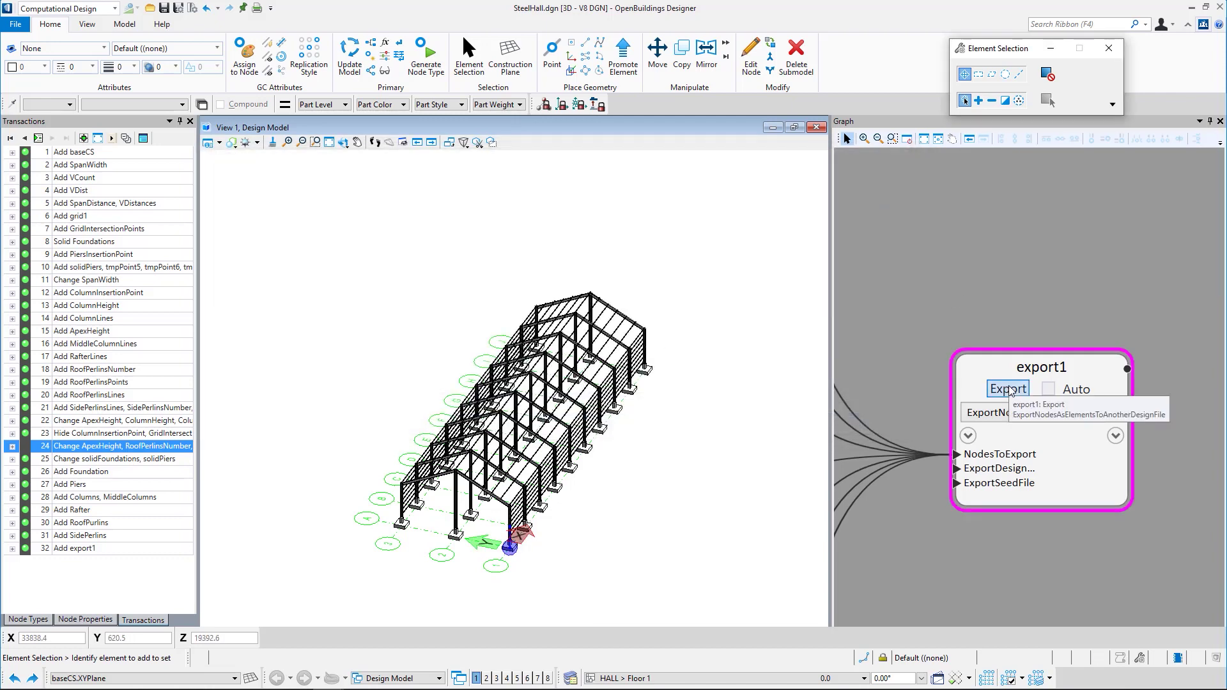
{"action": "left_click", "coordinate": [1010, 391]}
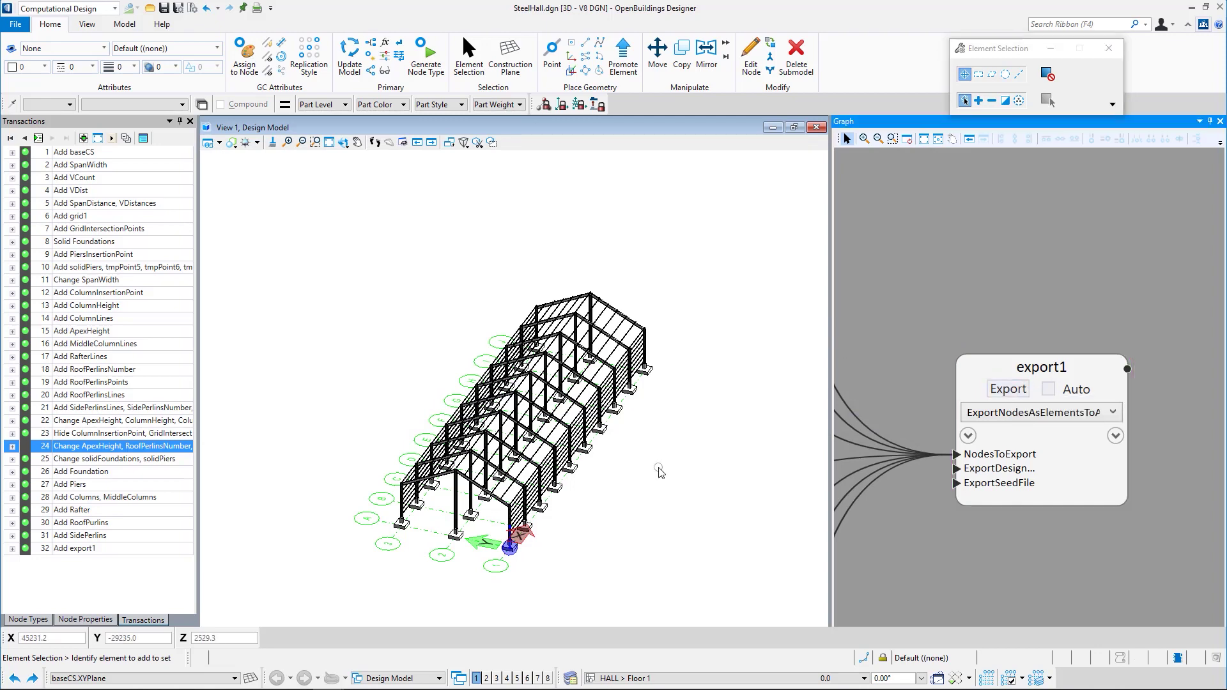
Set the VCount parameter to 12 to lengthen the steel hall again.
{"action": "scroll", "coordinate": [908, 306], "scroll_direction": "down", "scroll_amount": 3}
{"action": "middle_click_drag", "start_coordinate": [986, 359], "coordinate": [1048, 397]}
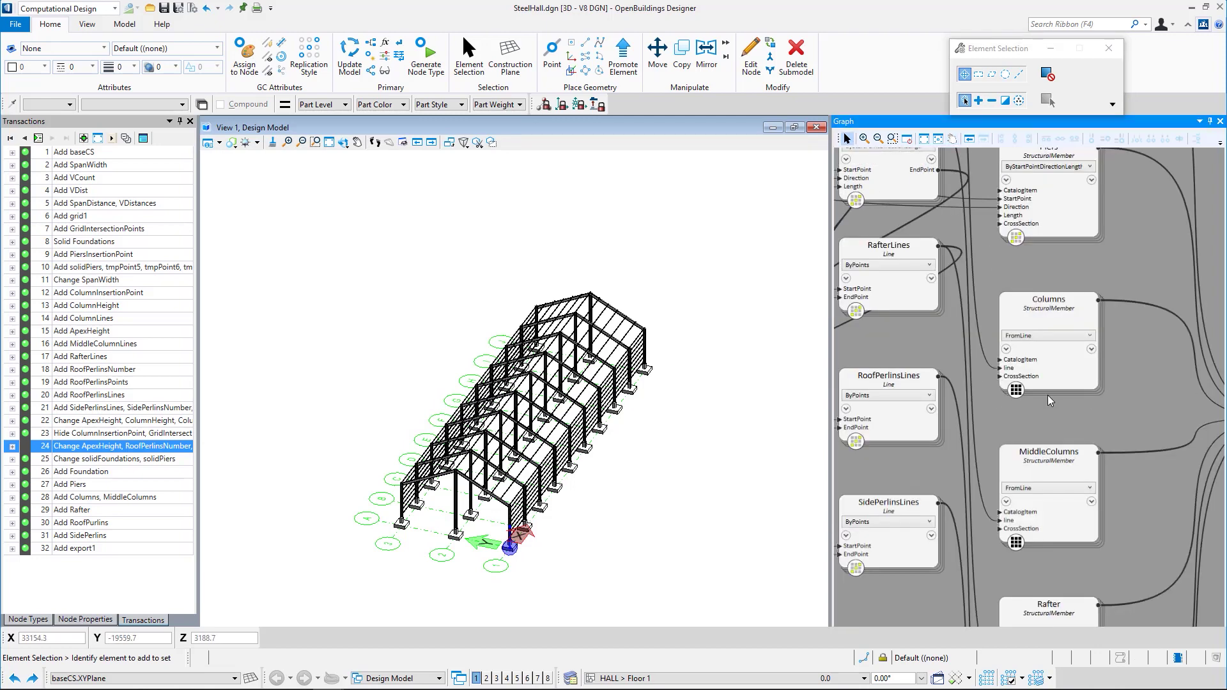
{"action": "scroll", "coordinate": [1050, 401], "scroll_direction": "down", "scroll_amount": 3}
{"action": "scroll", "coordinate": [1112, 534], "scroll_direction": "up", "scroll_amount": 4}
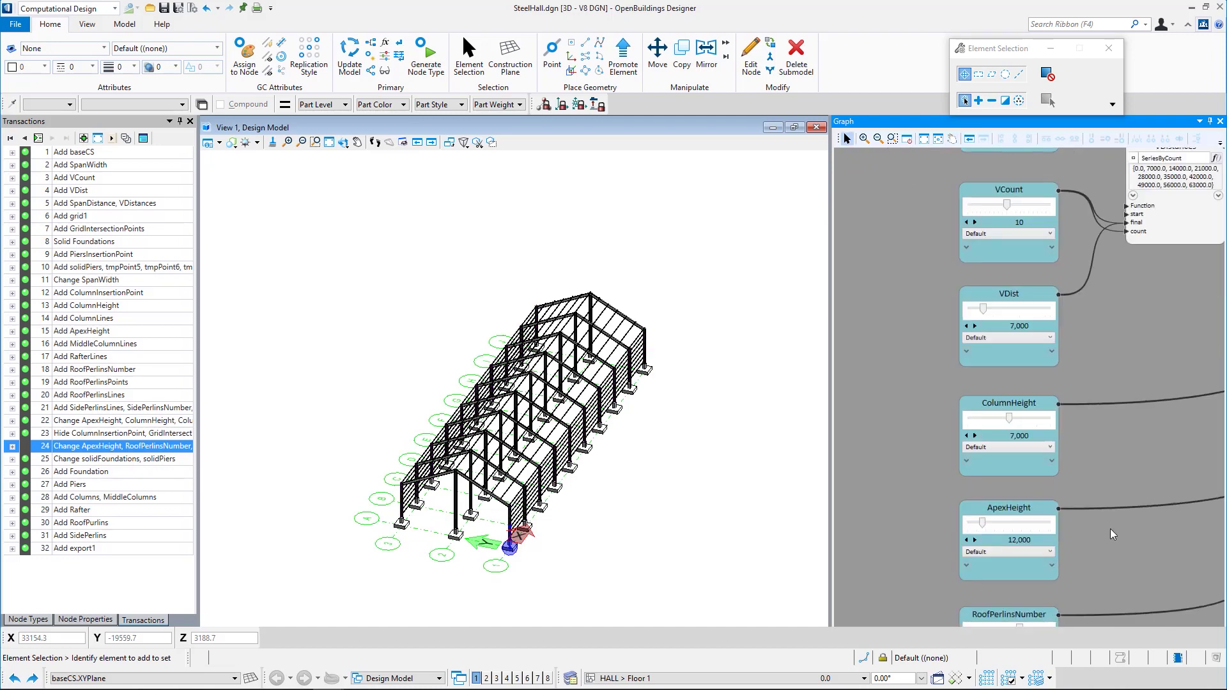
{"action": "scroll", "coordinate": [1051, 283], "scroll_direction": "up", "scroll_amount": 3}
{"action": "middle_click_drag", "start_coordinate": [977, 263], "coordinate": [981, 439]}
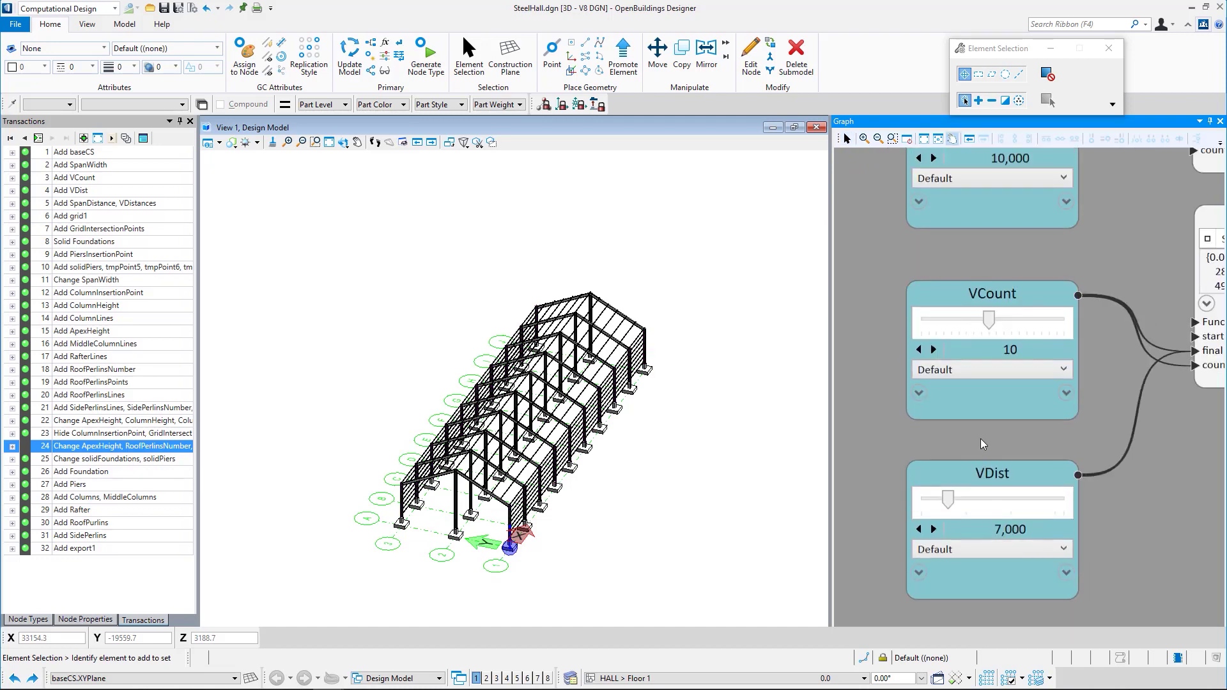
{"action": "left_click", "coordinate": [1010, 350]}
{"action": "left_click", "coordinate": [1011, 352]}
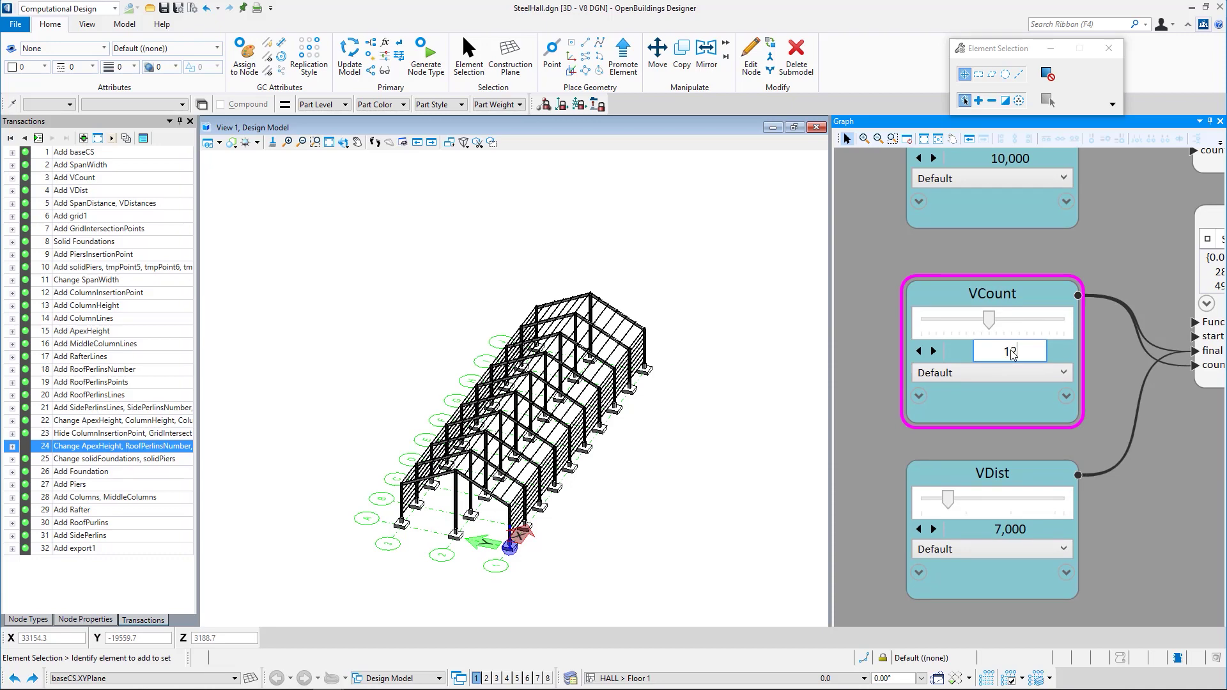
{"action": "type", "text": "12"}
{"action": "key", "text": "Return"}
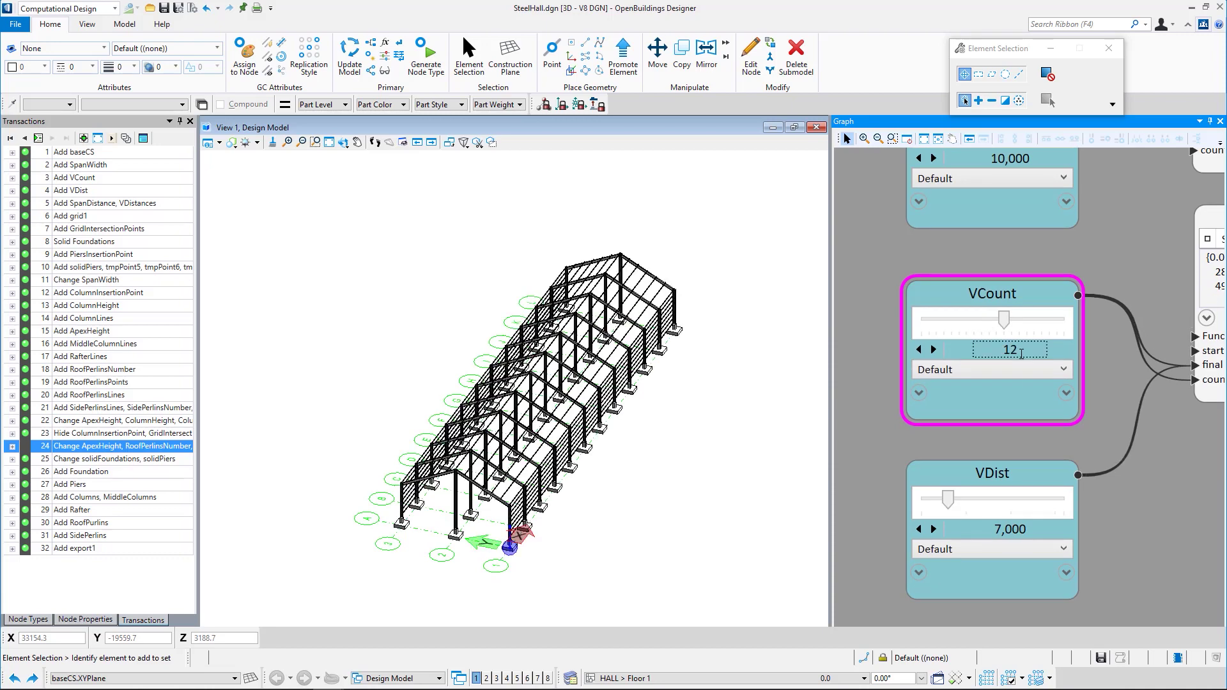
Change the export1 node's target design file name to SteelHall02.dgn, apply it and run the export.
{"action": "scroll", "coordinate": [1021, 354], "scroll_direction": "down", "scroll_amount": 8}
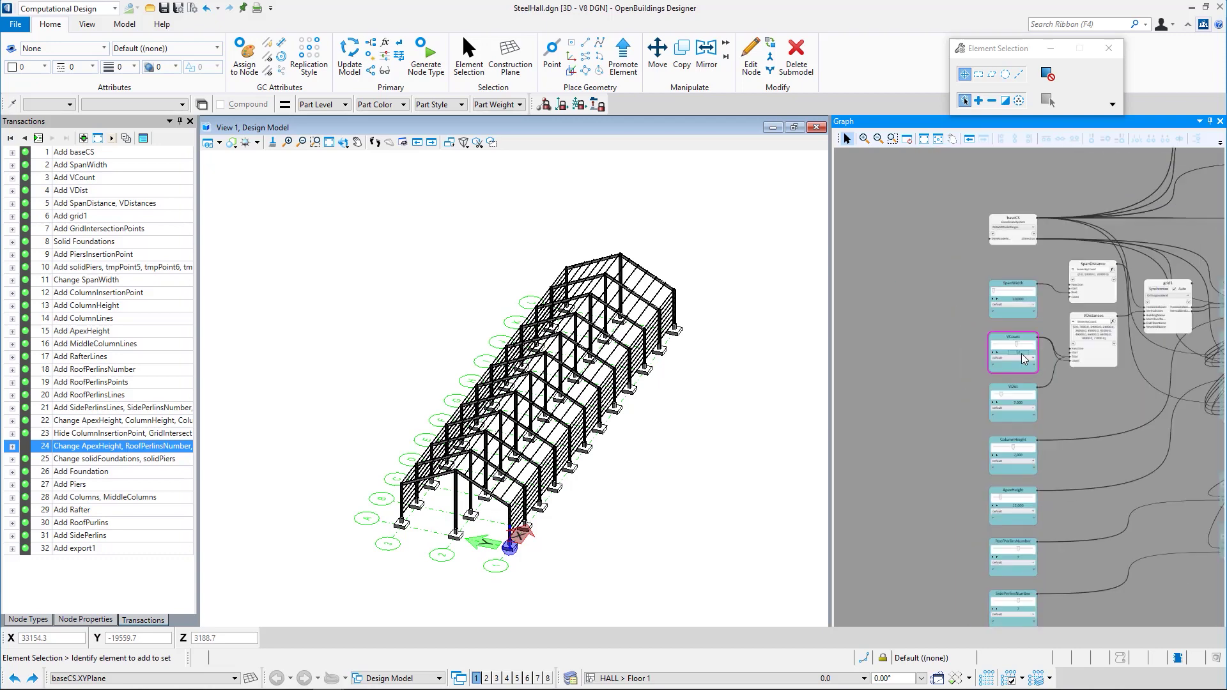
{"action": "scroll", "coordinate": [1130, 491], "scroll_direction": "up", "scroll_amount": 6}
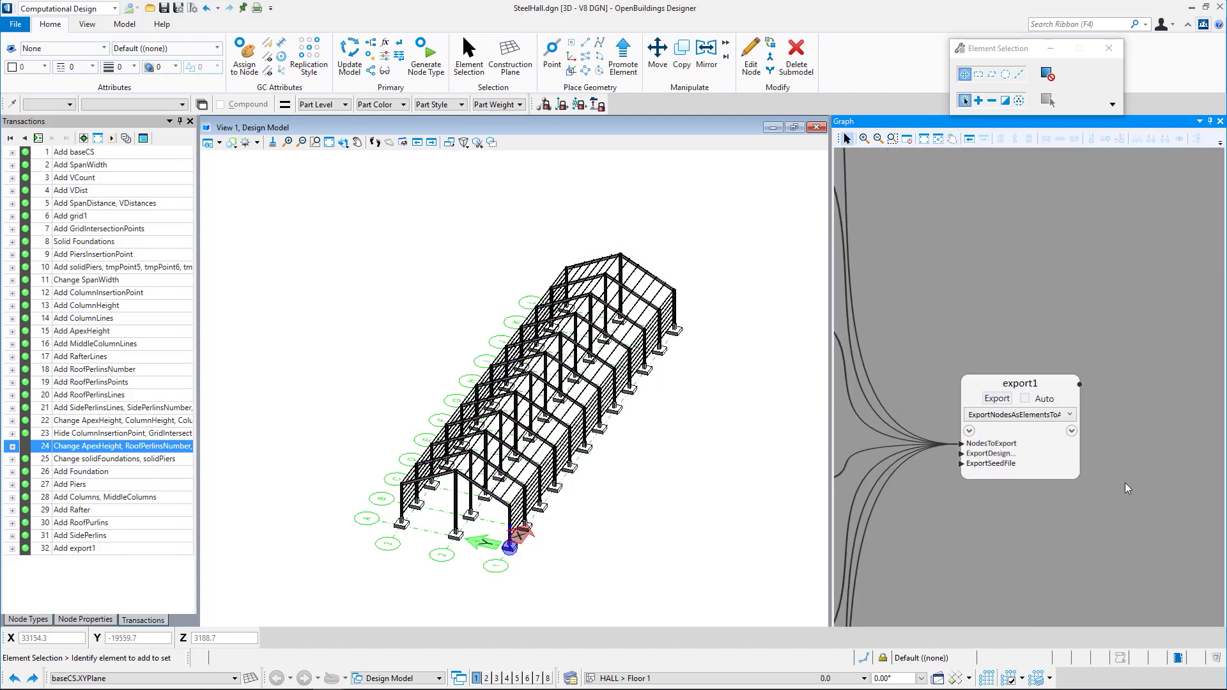
{"action": "left_click", "coordinate": [947, 442]}
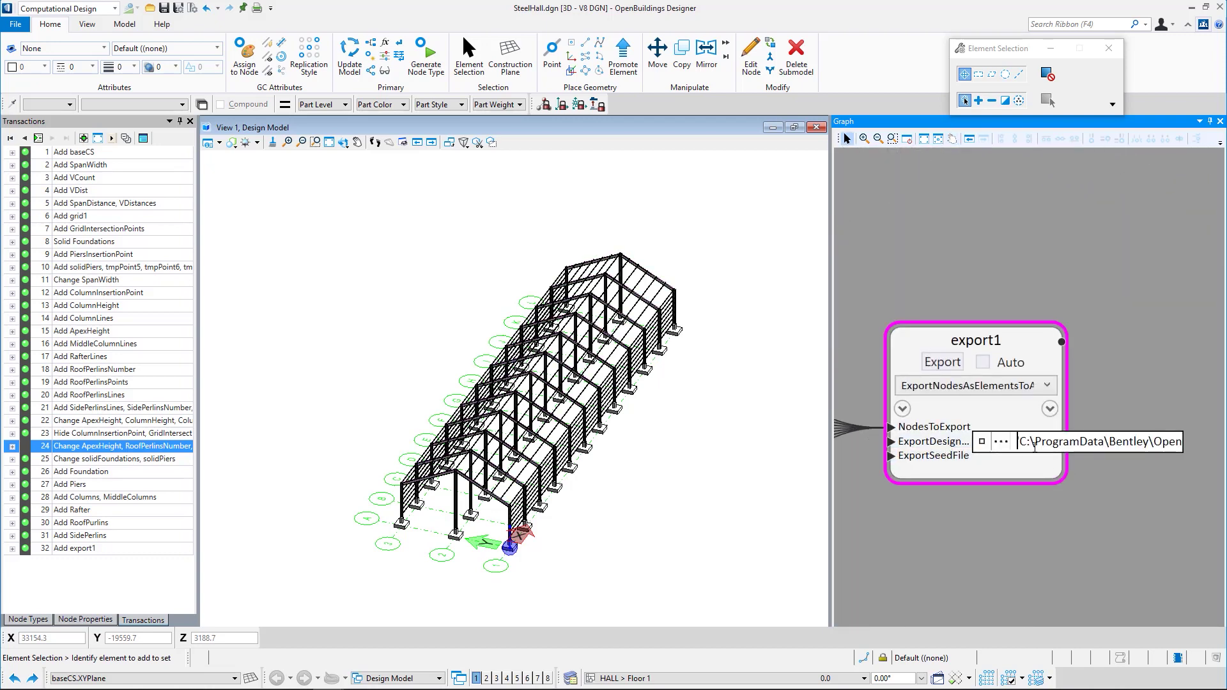
{"action": "left_click", "coordinate": [983, 442]}
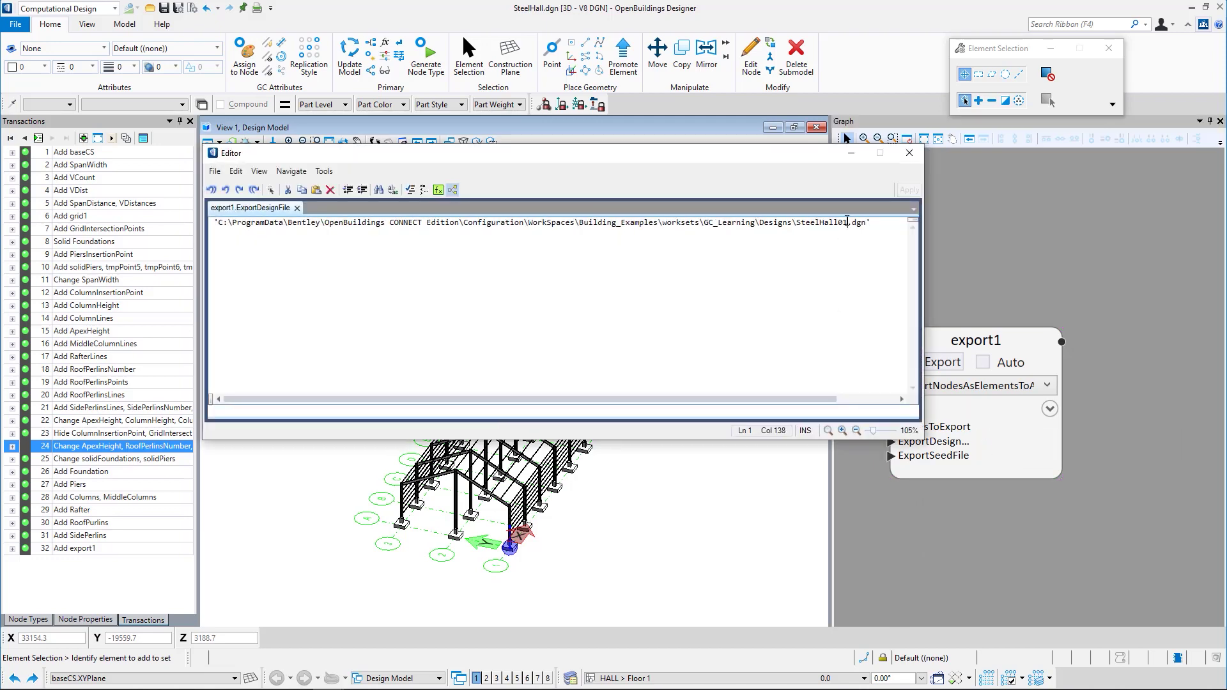
{"action": "key", "text": "BackSpace"}
{"action": "left_click", "coordinate": [909, 190]}
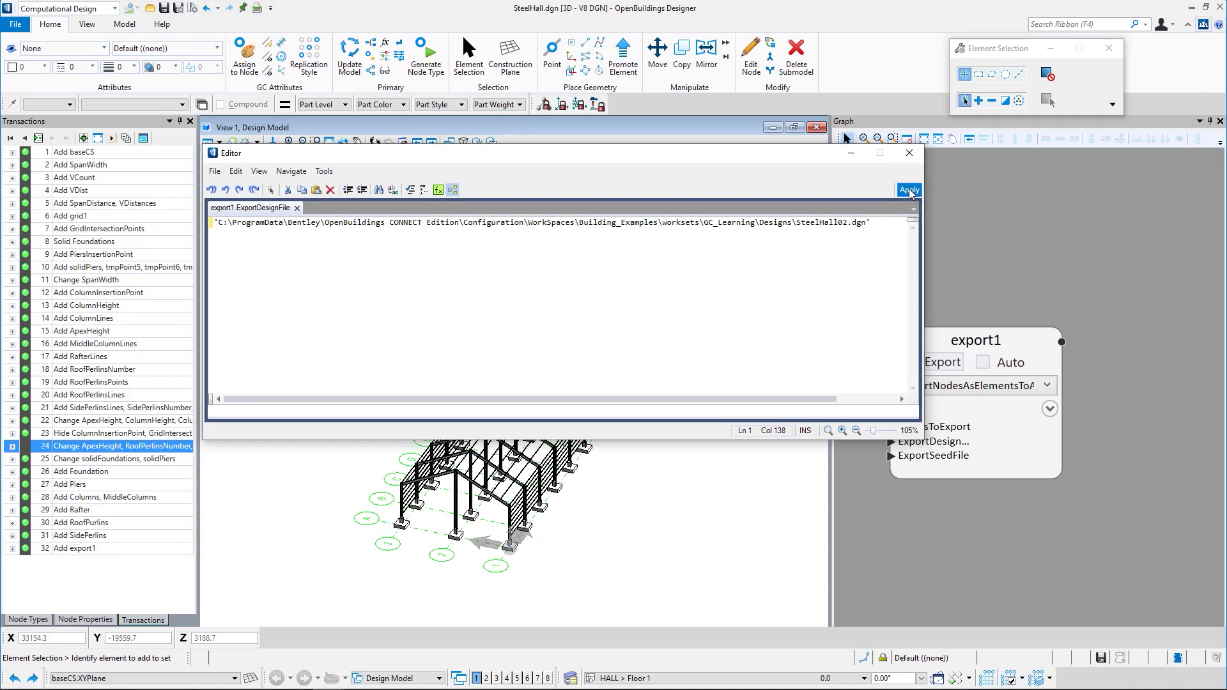
{"action": "left_click", "coordinate": [910, 154]}
{"action": "left_click", "coordinate": [941, 363]}
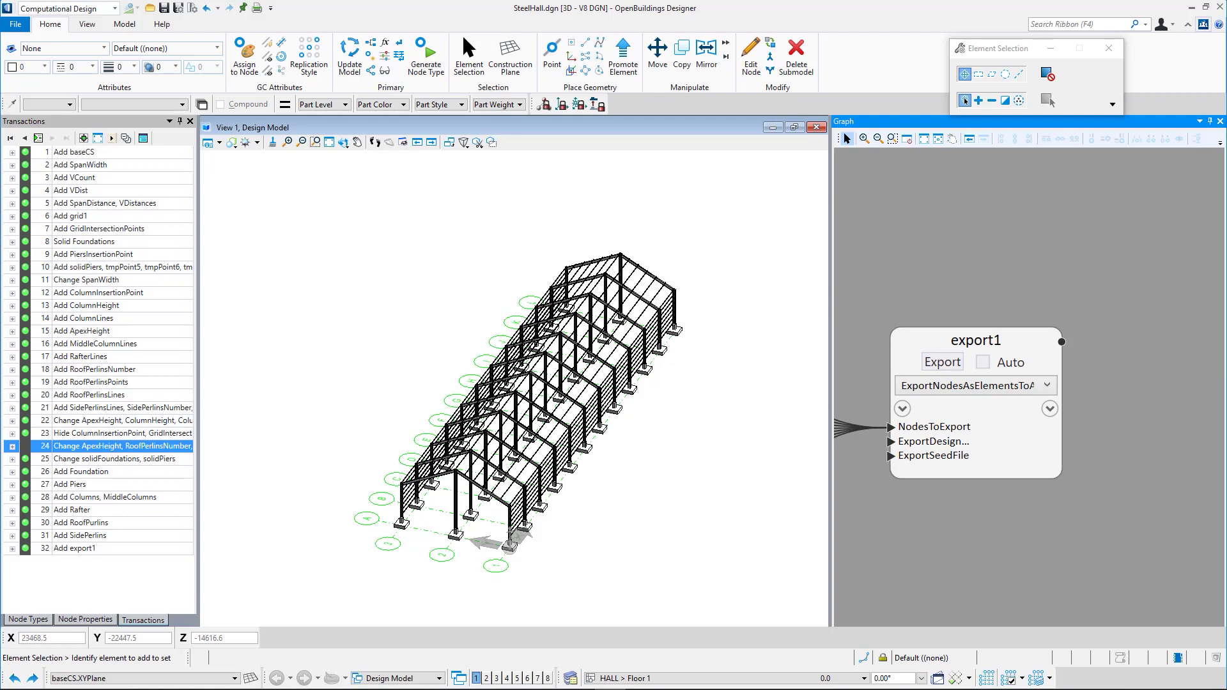
Switch to the OpenBuildings Designer start page with the SteelHall workset and open SteelHall00 from its Designs folder.
{"action": "key", "text": "alt+Tab"}
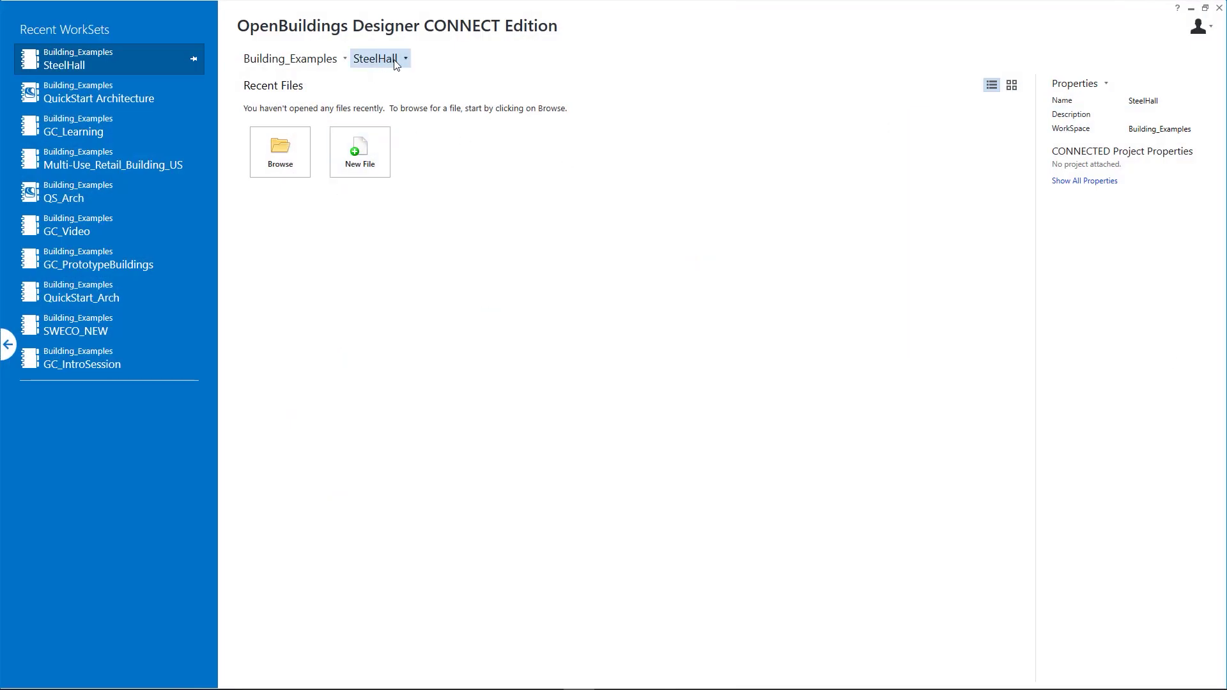
{"action": "left_click", "coordinate": [293, 156]}
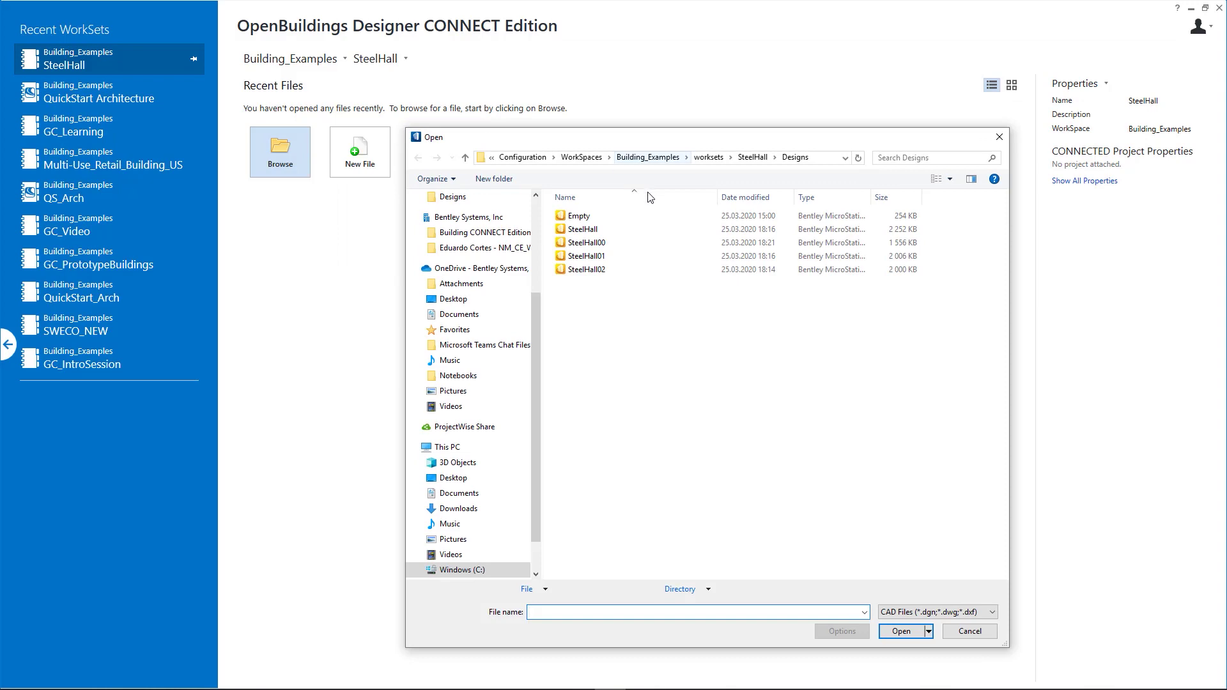
{"action": "left_click", "coordinate": [585, 242]}
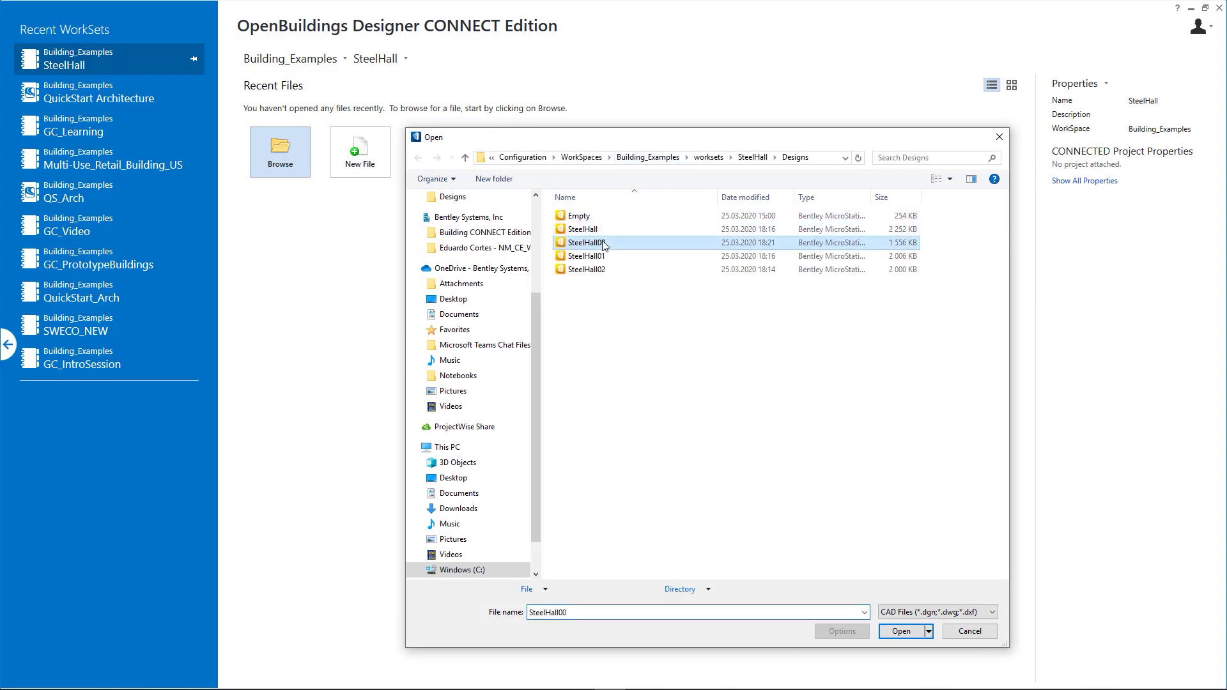
{"action": "left_click", "coordinate": [909, 633]}
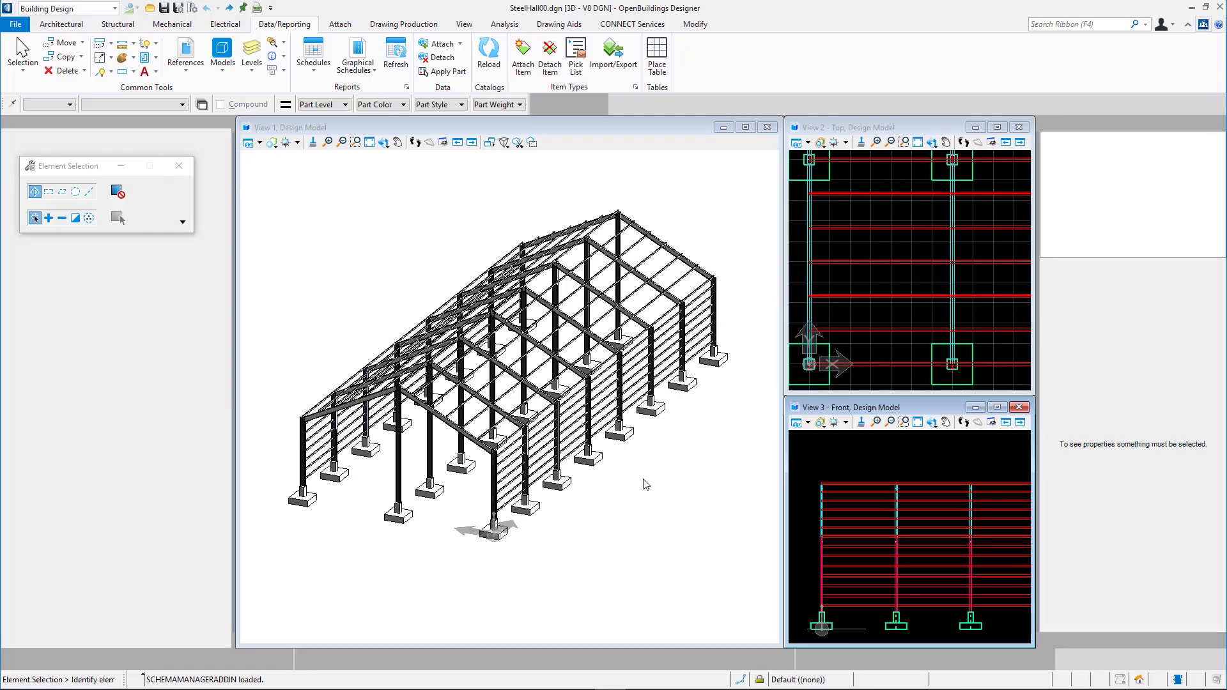
Open the schedules of the exported hall and view the steel purlins and steel columns lists.
{"action": "left_click", "coordinate": [311, 51]}
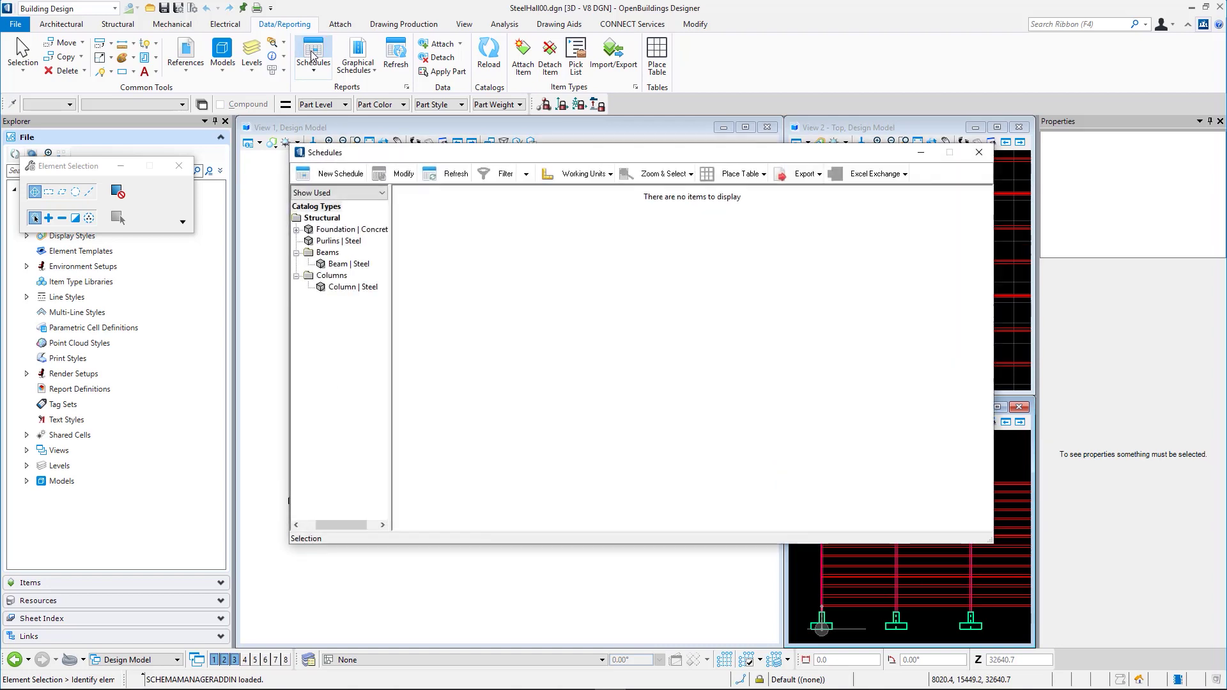
{"action": "left_click", "coordinate": [310, 241]}
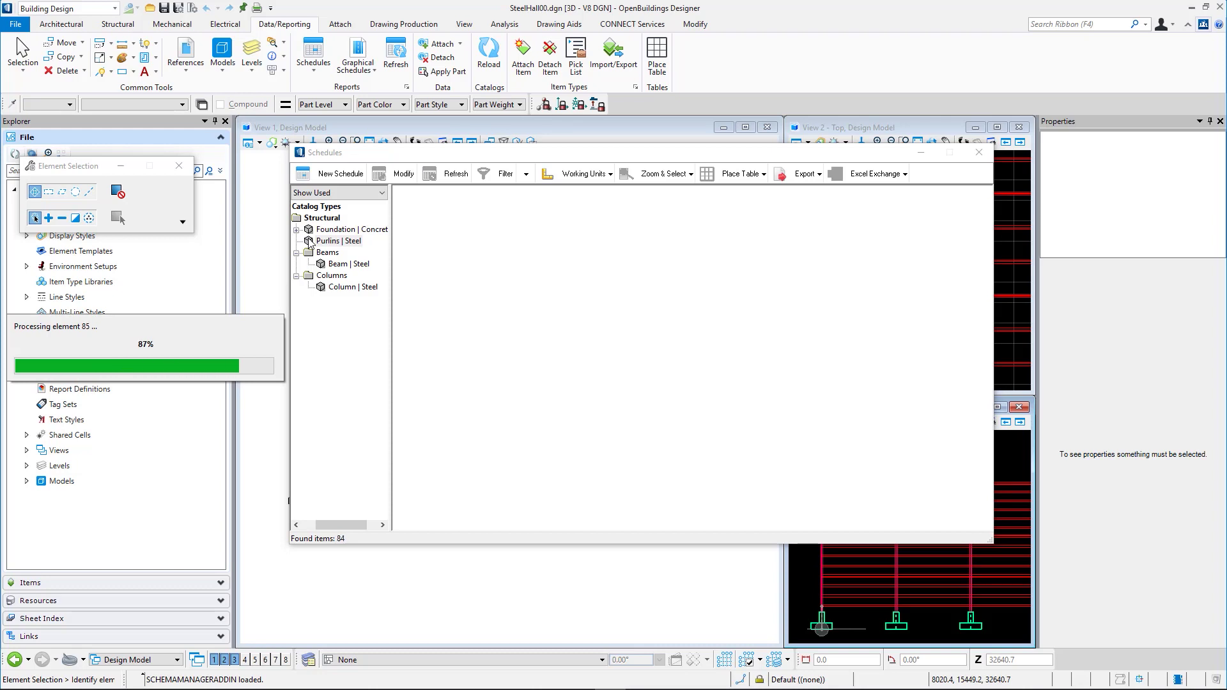
{"action": "left_click", "coordinate": [345, 287]}
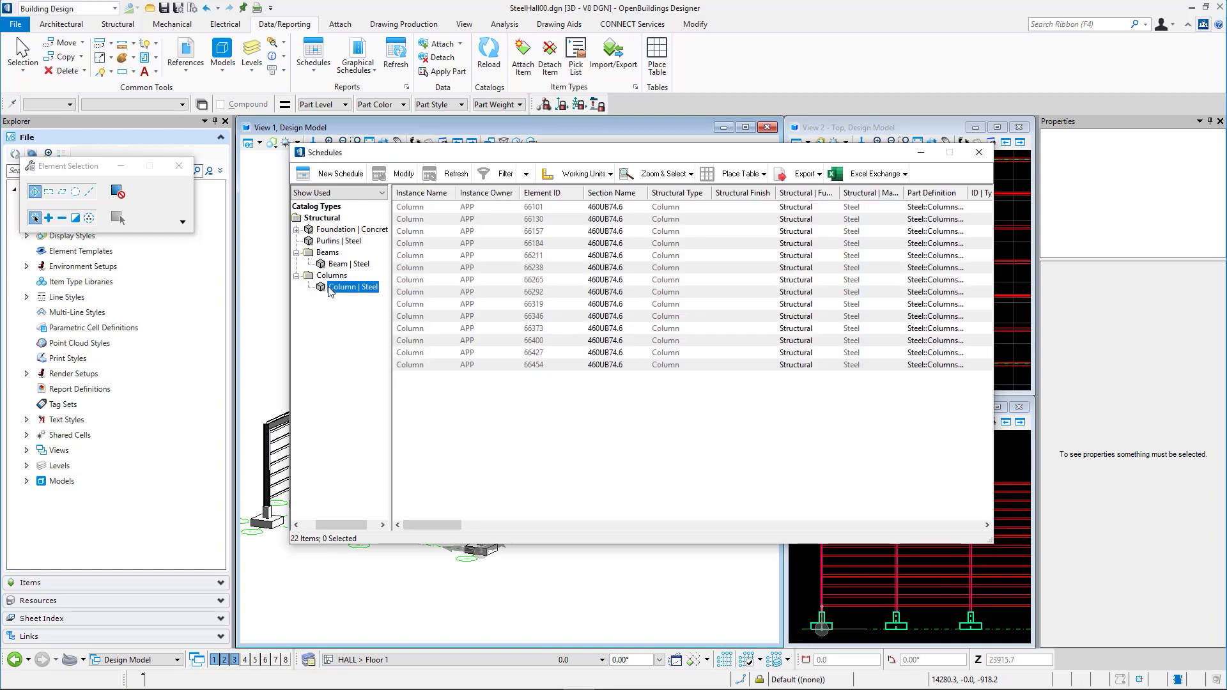
Sort the steel column schedule by Column Location and widen that column to show its full heading.
{"action": "left_click_drag", "start_coordinate": [416, 523], "coordinate": [695, 498]}
{"action": "right_click", "coordinate": [696, 498]}
{"action": "left_click", "coordinate": [726, 193]}
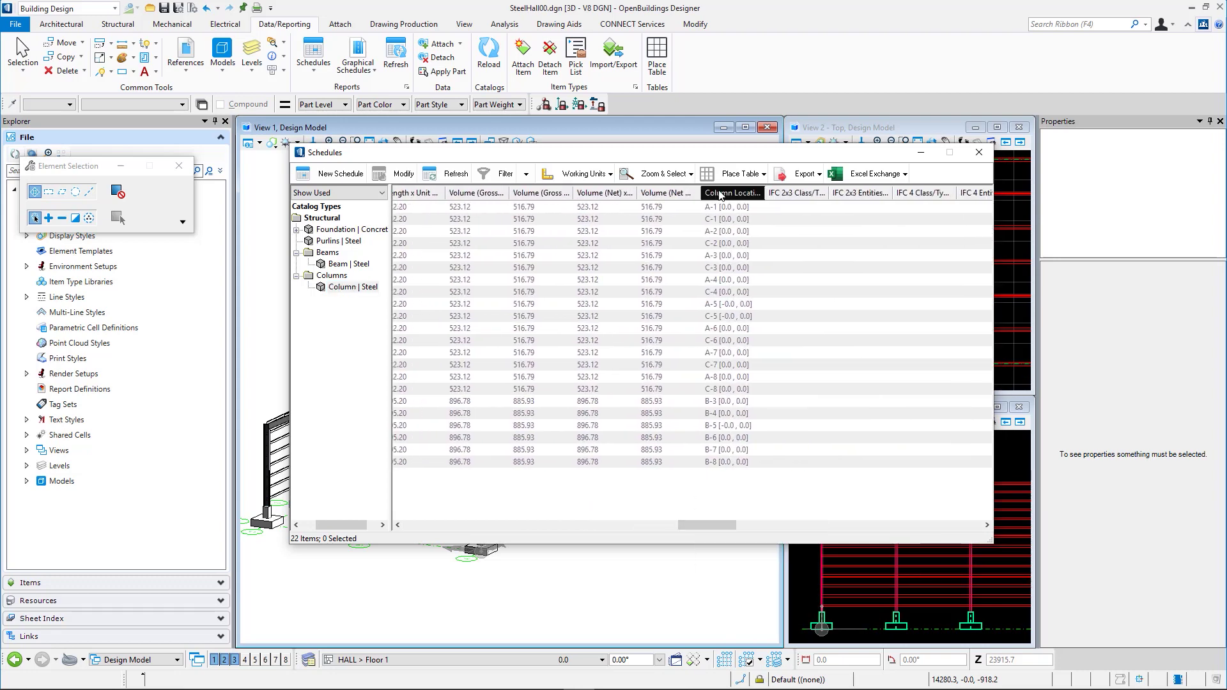
{"action": "left_click_drag", "start_coordinate": [762, 194], "coordinate": [788, 195]}
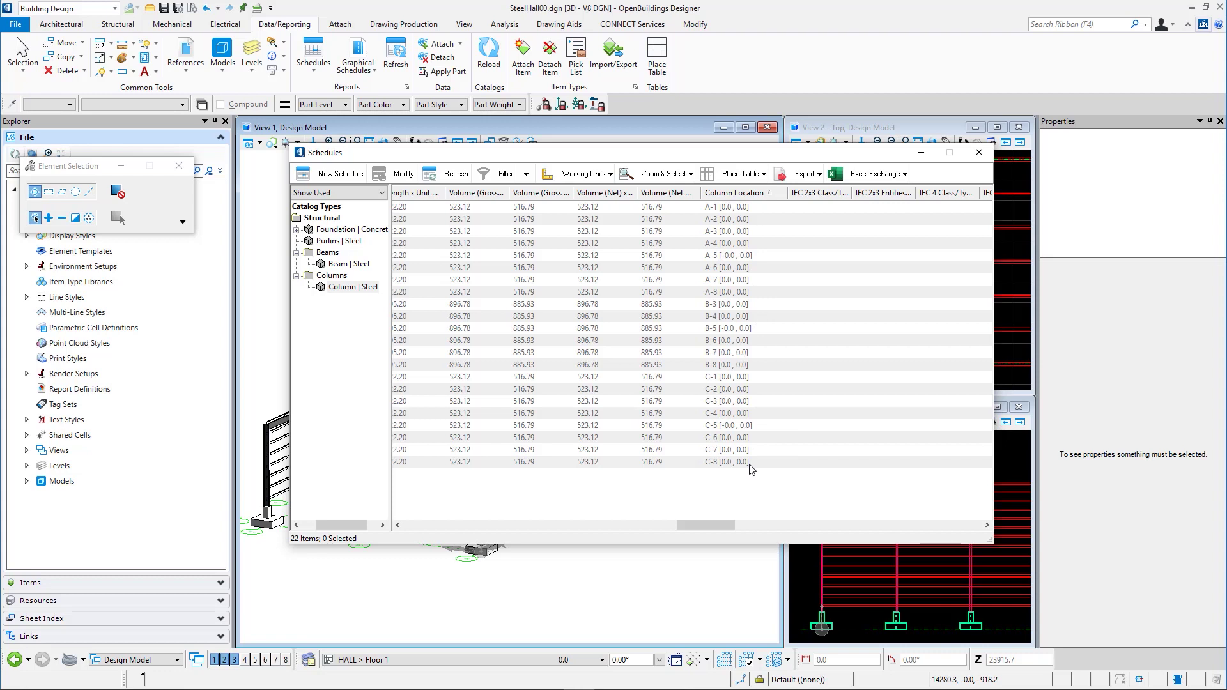
View the steel beam schedule and examine the I Shapes sections available for the first beam's Section Name.
{"action": "left_click", "coordinate": [329, 264]}
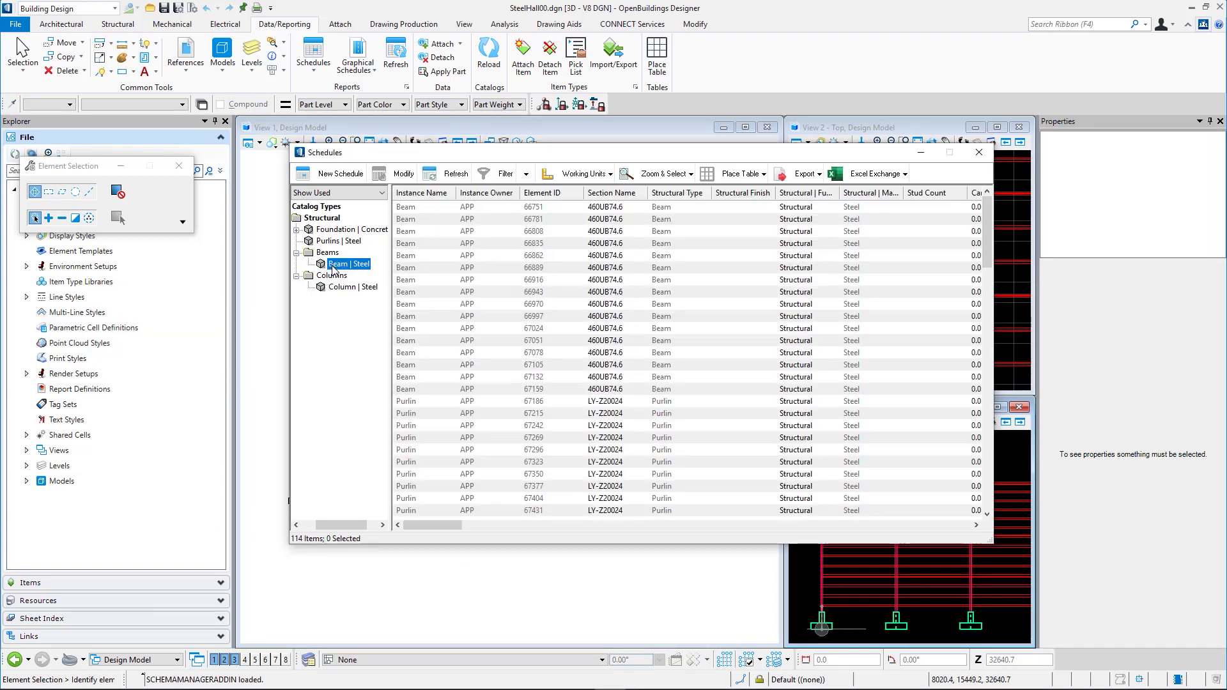
{"action": "scroll", "coordinate": [596, 218], "scroll_direction": "down", "scroll_amount": 5}
{"action": "scroll", "coordinate": [596, 218], "scroll_direction": "up", "scroll_amount": 5}
{"action": "right_click", "coordinate": [597, 213]}
{"action": "left_click", "coordinate": [630, 236]}
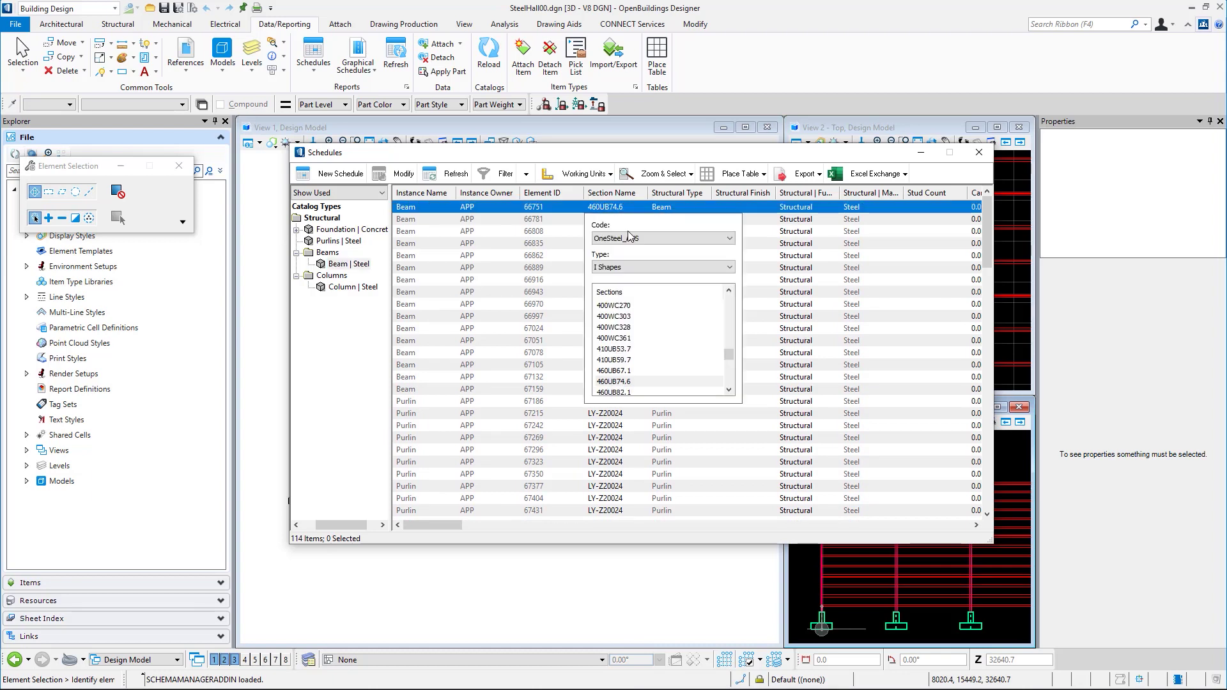
{"action": "scroll", "coordinate": [625, 337], "scroll_direction": "up", "scroll_amount": 2}
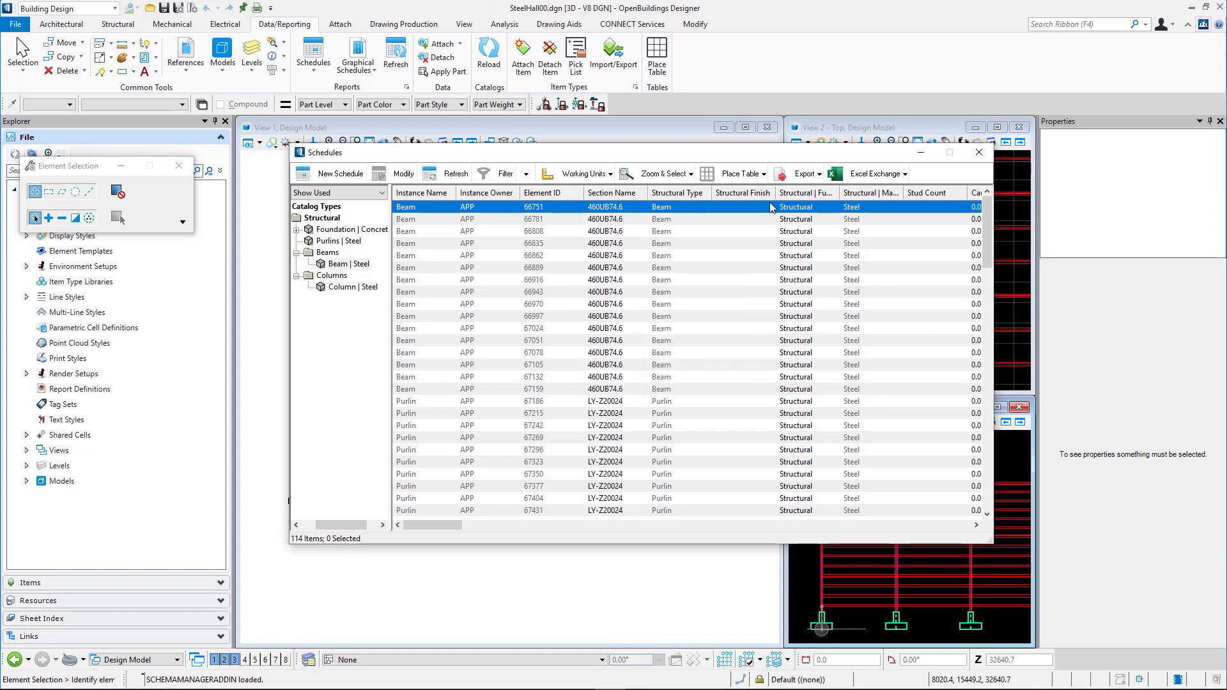
Open the steel beam schedule in Excel for editing, look through its rows, and return to the hall model with the schedules closed.
{"action": "left_click", "coordinate": [902, 176]}
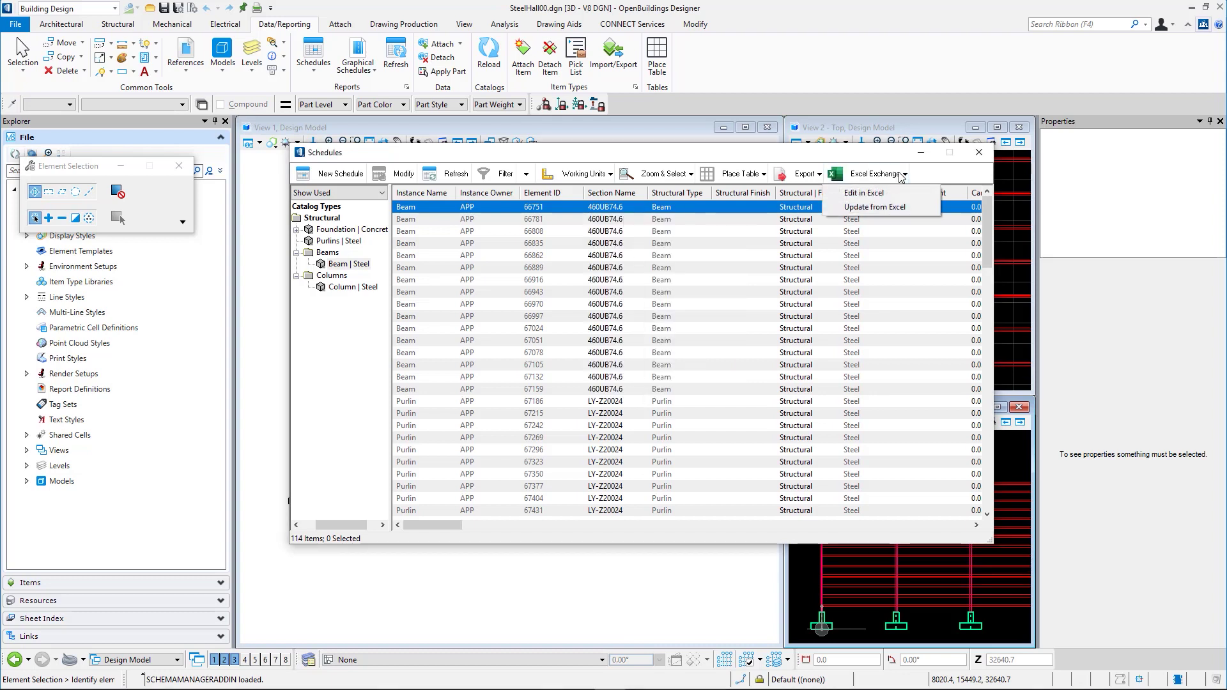
{"action": "left_click", "coordinate": [901, 194]}
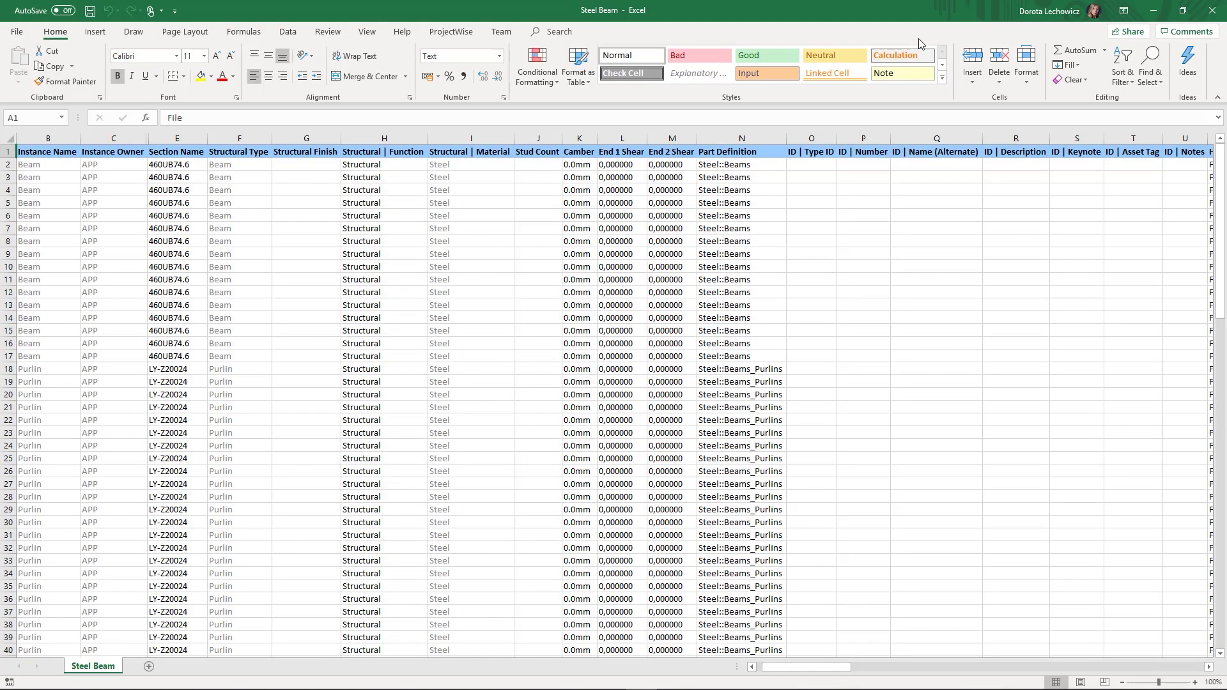
{"action": "scroll", "coordinate": [539, 233], "scroll_direction": "down", "scroll_amount": 7}
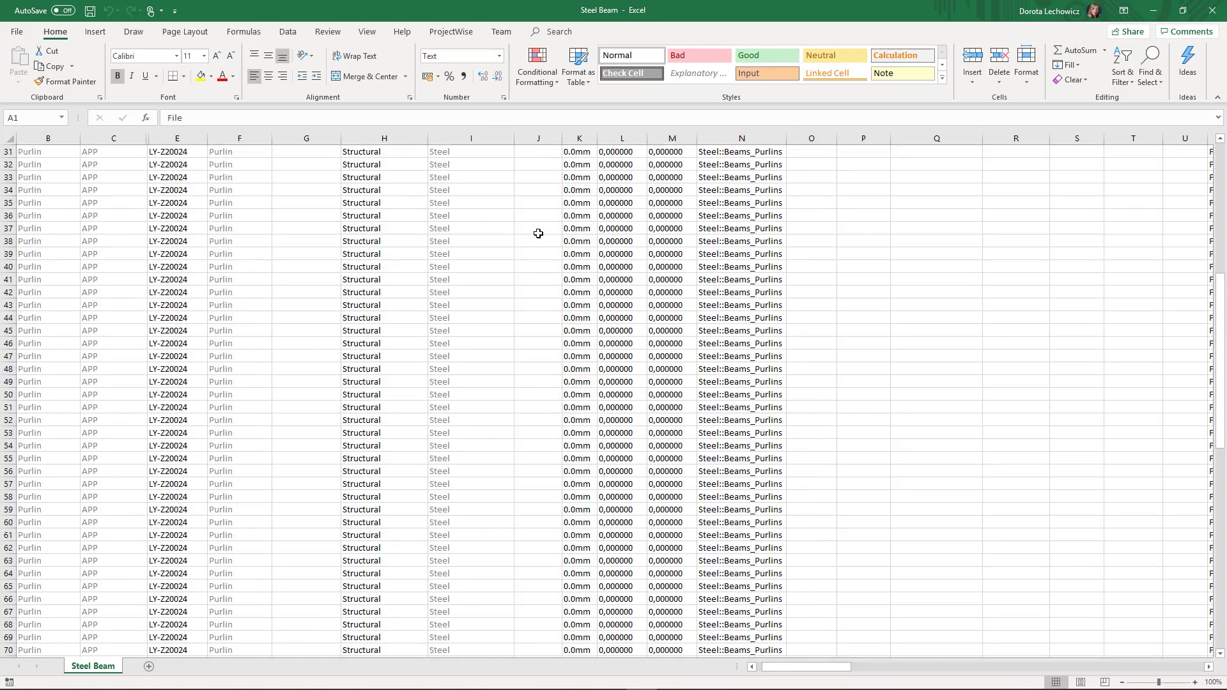
{"action": "scroll", "coordinate": [538, 234], "scroll_direction": "up", "scroll_amount": 7}
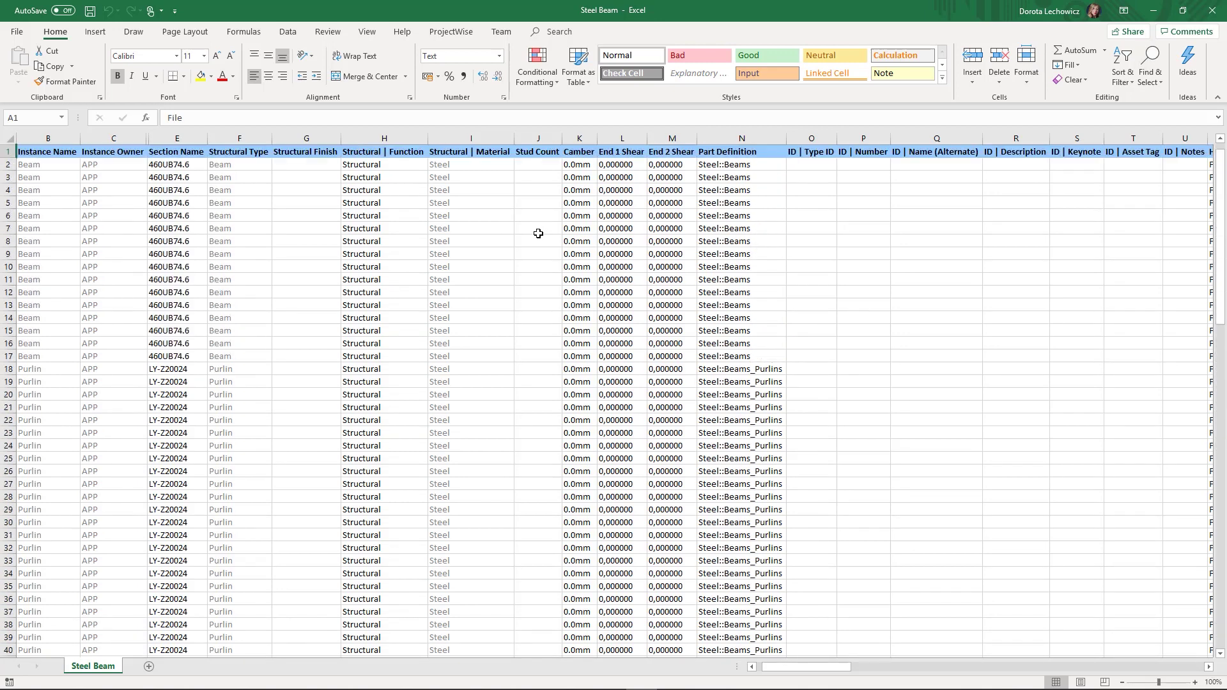
{"action": "left_click", "coordinate": [1160, 9]}
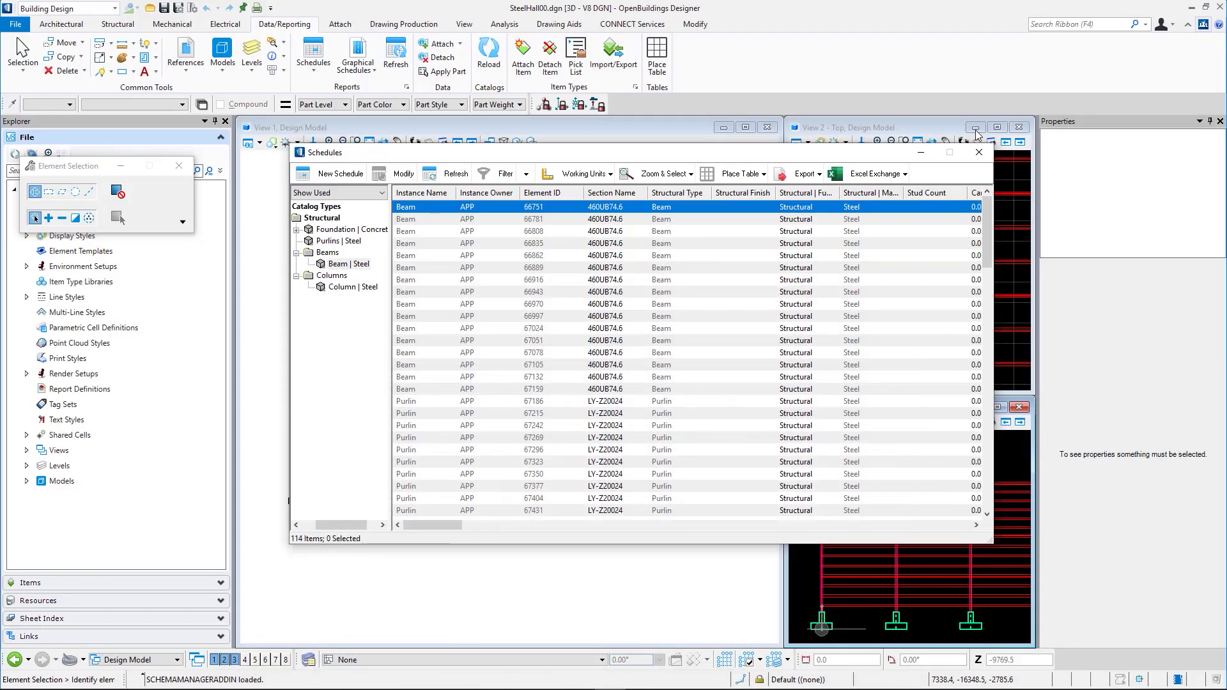
{"action": "left_click", "coordinate": [978, 153]}
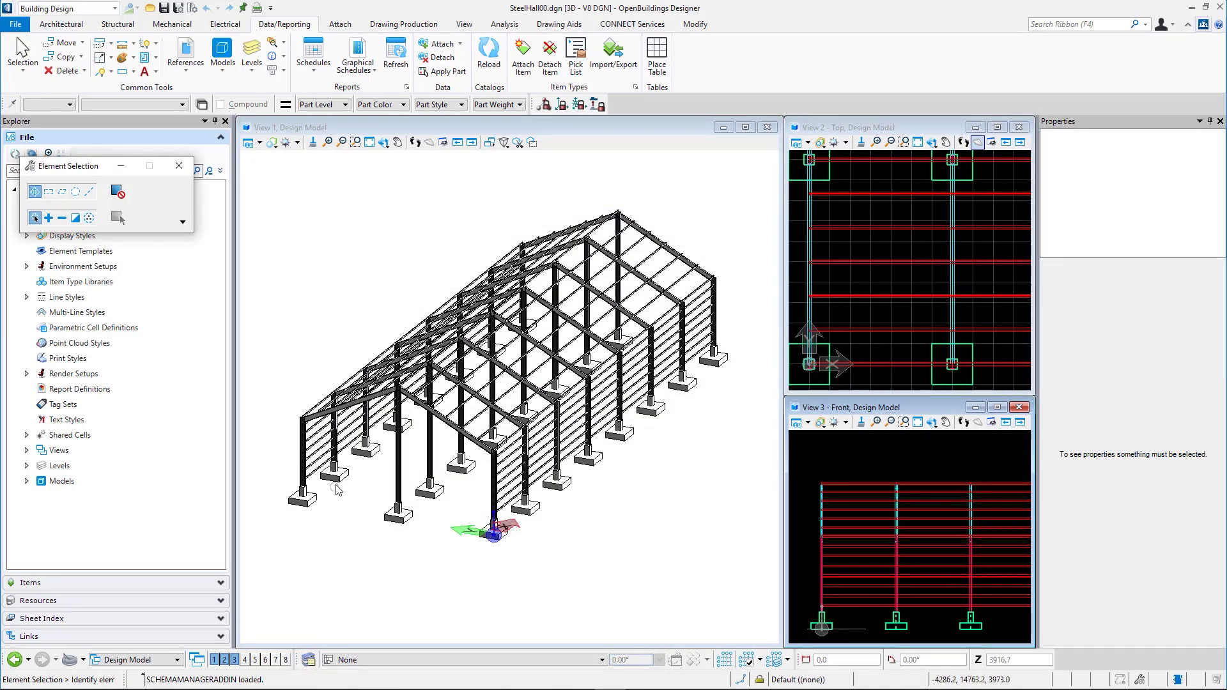
Shorten the middle column of the front gable frame by 6000 mm from its upper end.
{"action": "left_click", "coordinate": [398, 481]}
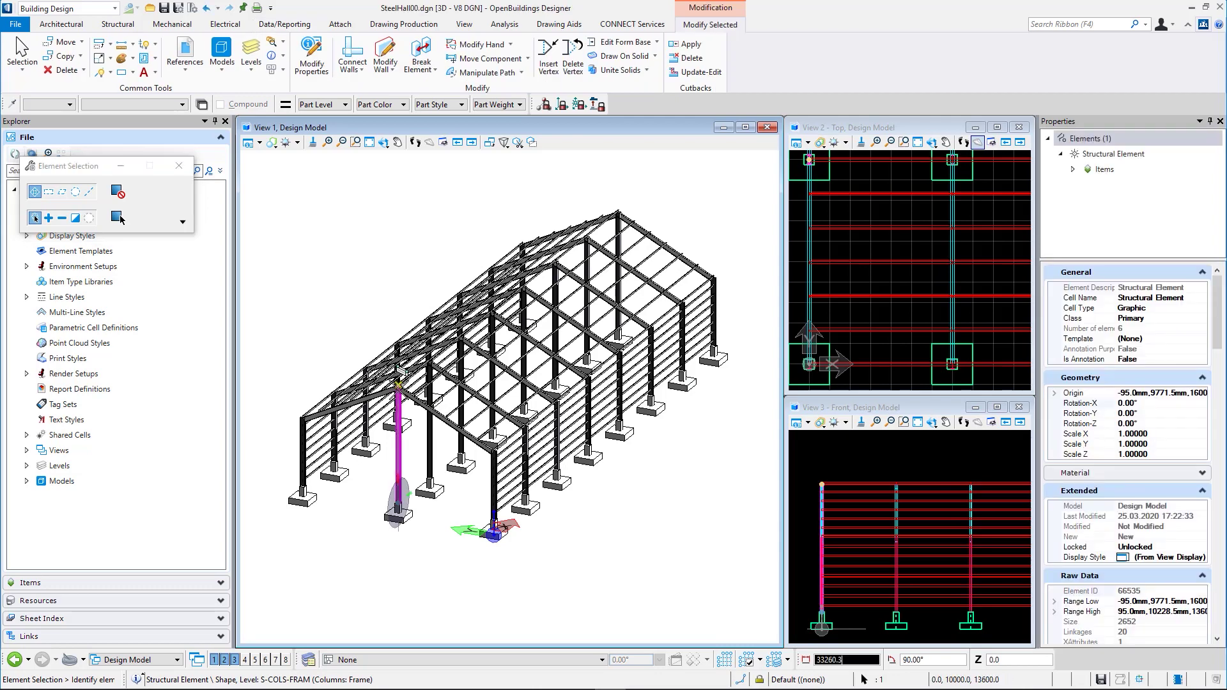
{"action": "left_click", "coordinate": [397, 444]}
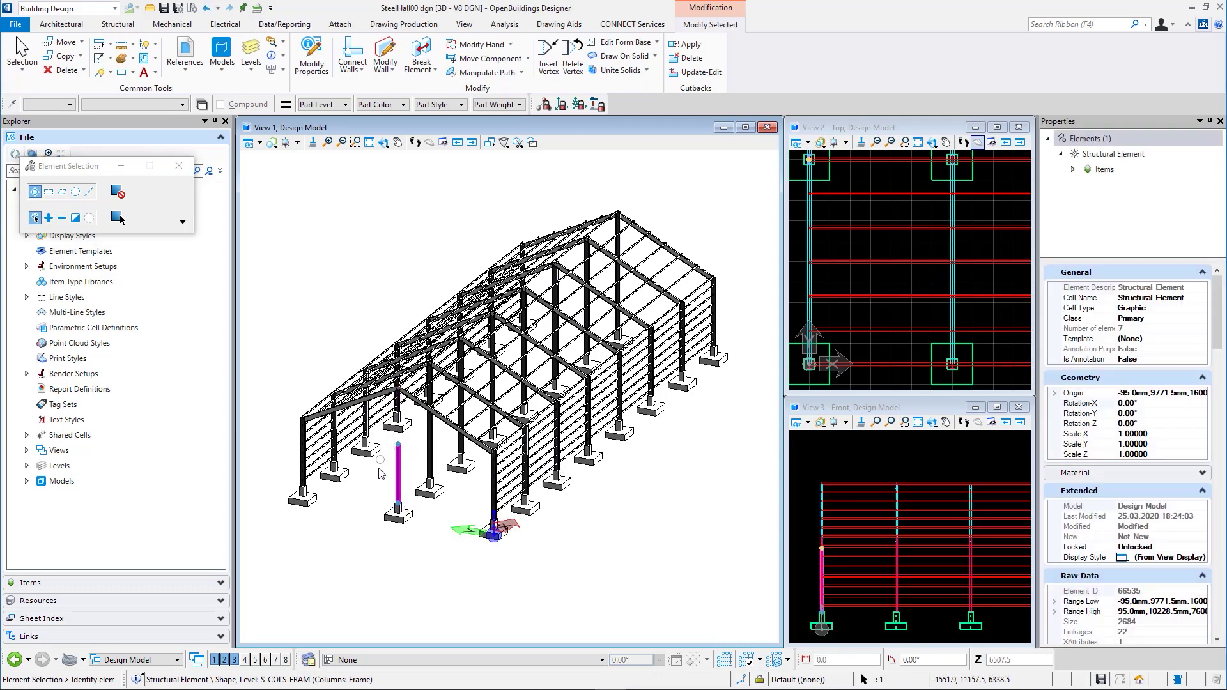
{"action": "mouse_move", "coordinate": [388, 478]}
{"action": "middle_mouse_down", "text": "shift"}
{"action": "mouse_move", "coordinate": [461, 452]}
{"action": "mouse_move", "coordinate": [399, 467]}
{"action": "middle_mouse_up", "text": "shift"}
{"action": "scroll", "coordinate": [421, 458], "scroll_direction": "up", "scroll_amount": 2}
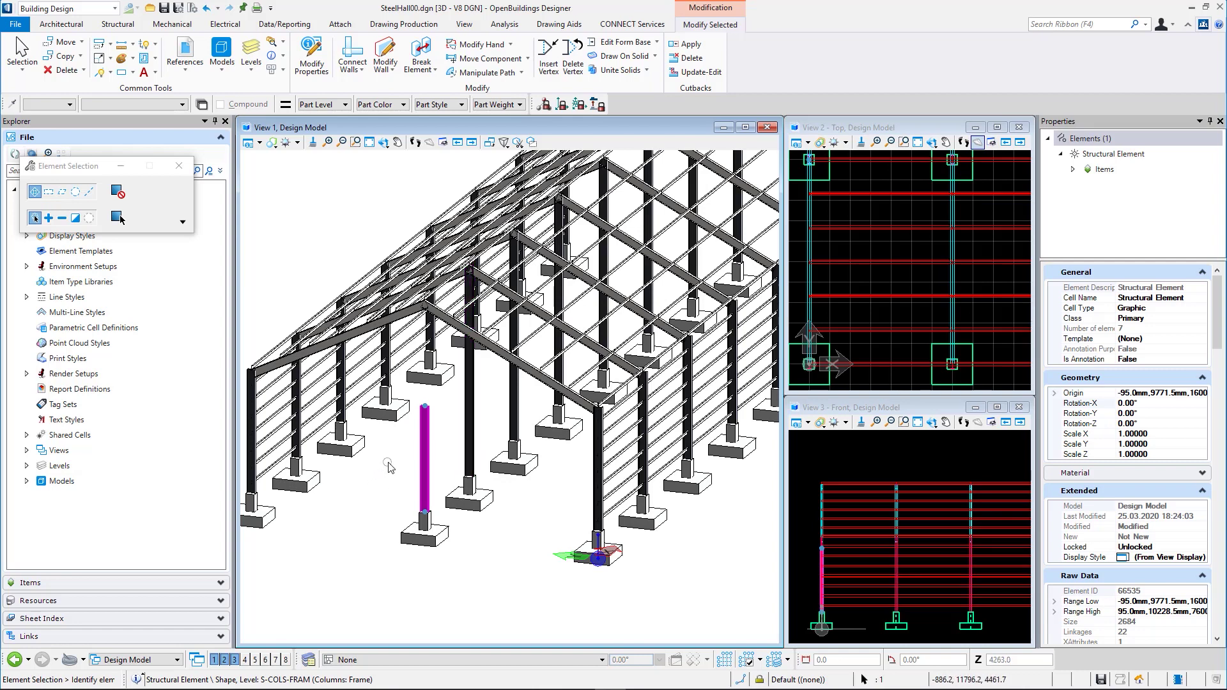
Delete the shortened middle column of the front gable and the middle column of the frame directly behind it.
{"action": "key", "text": "Delete"}
{"action": "left_click", "coordinate": [450, 433]}
{"action": "key", "text": "ctrl+z"}
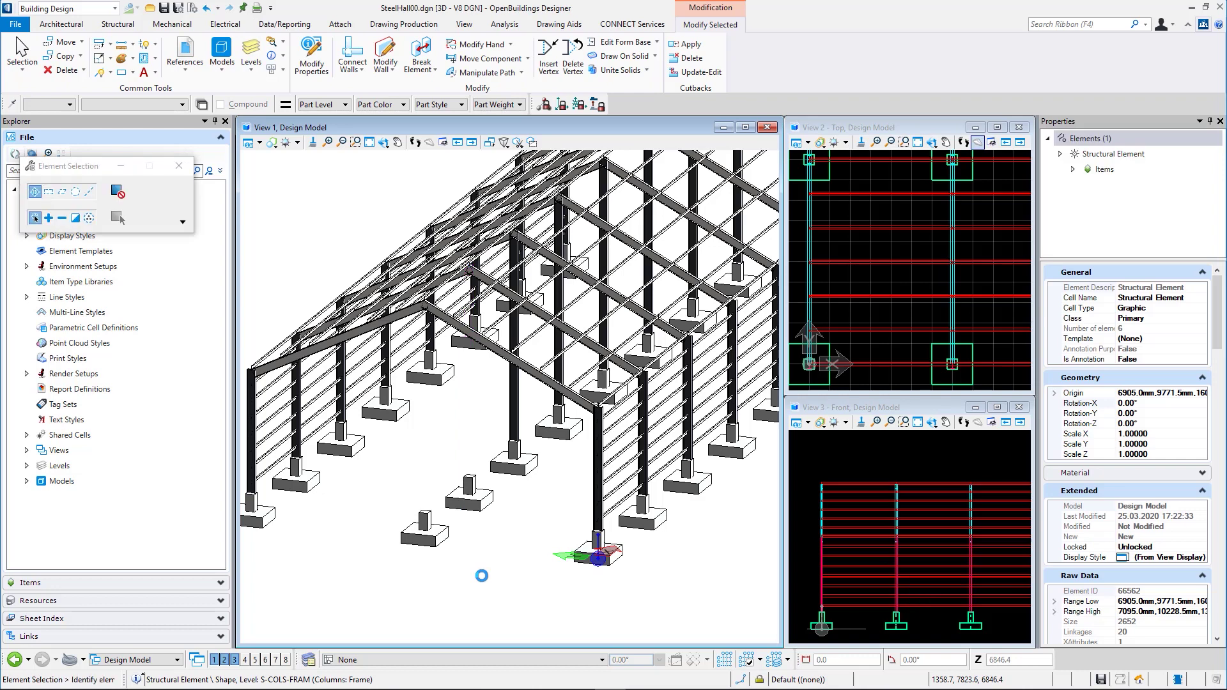
Delete the two freestanding foundations left beneath the removed middle columns of the first two frames.
{"action": "left_click", "coordinate": [118, 218]}
{"action": "left_click_drag", "start_coordinate": [475, 571], "coordinate": [399, 461]}
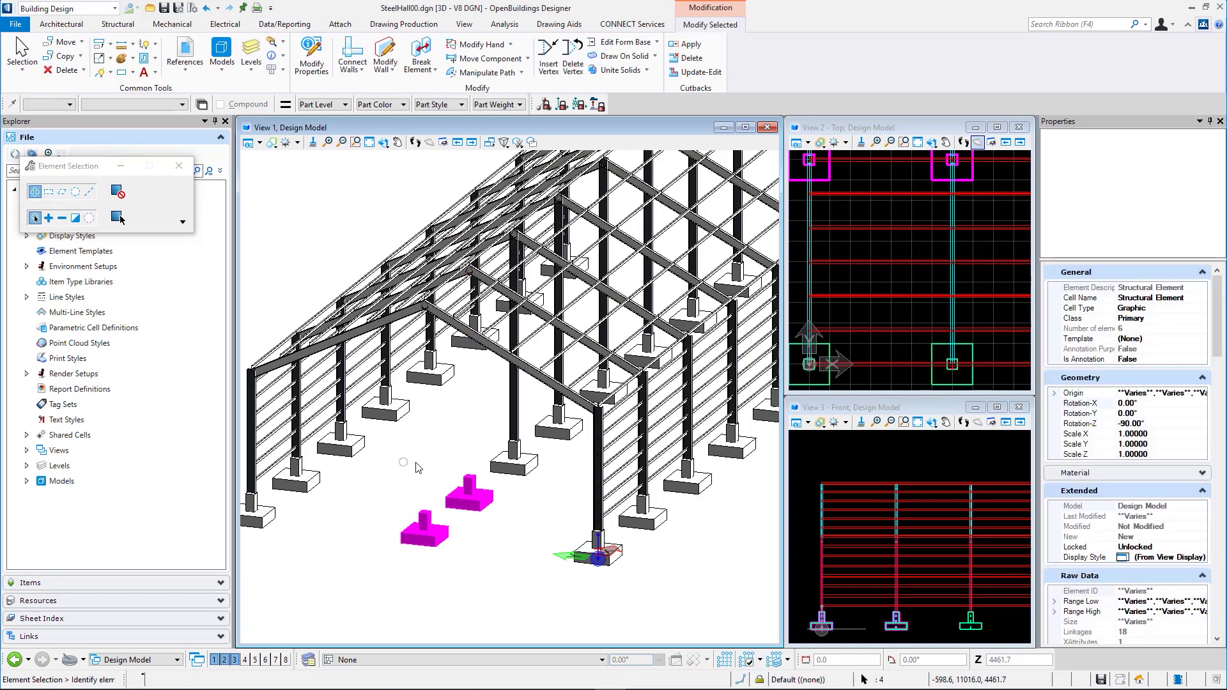
{"action": "left_click", "coordinate": [419, 470]}
{"action": "mouse_move", "coordinate": [417, 477]}
{"action": "middle_mouse_down", "text": "shift"}
{"action": "mouse_move", "coordinate": [590, 402]}
{"action": "mouse_move", "coordinate": [395, 468]}
{"action": "middle_mouse_up", "text": "shift"}
{"action": "scroll", "coordinate": [402, 468], "scroll_direction": "down", "scroll_amount": 2}
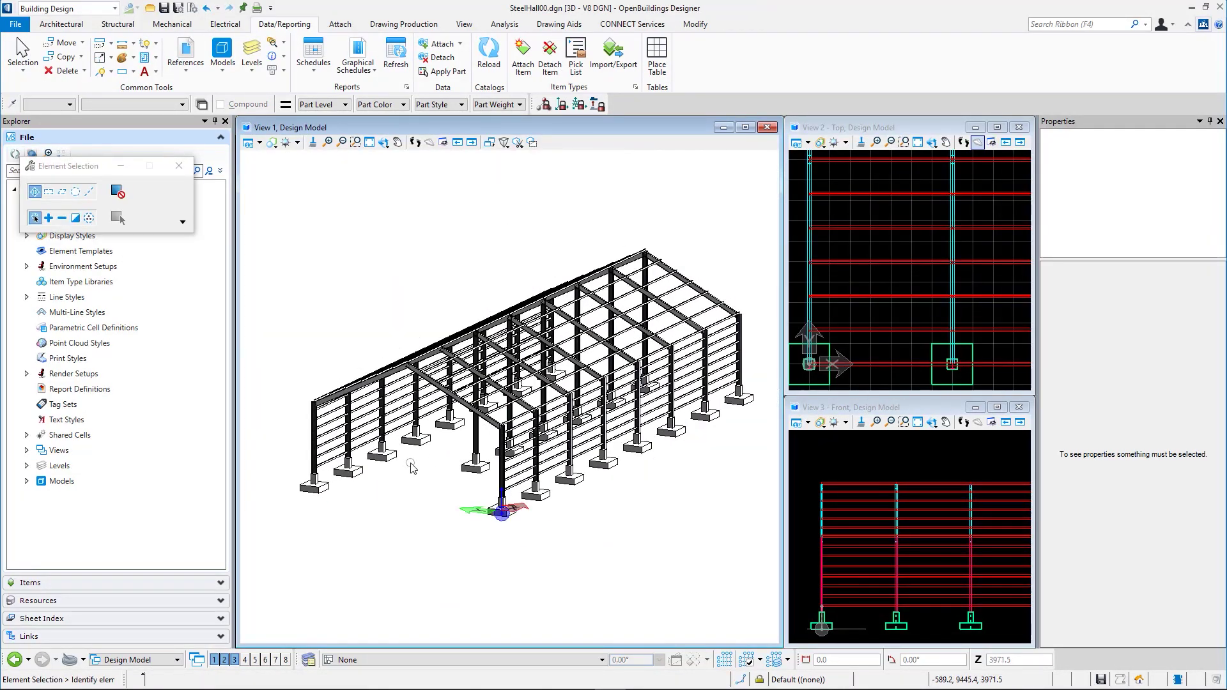